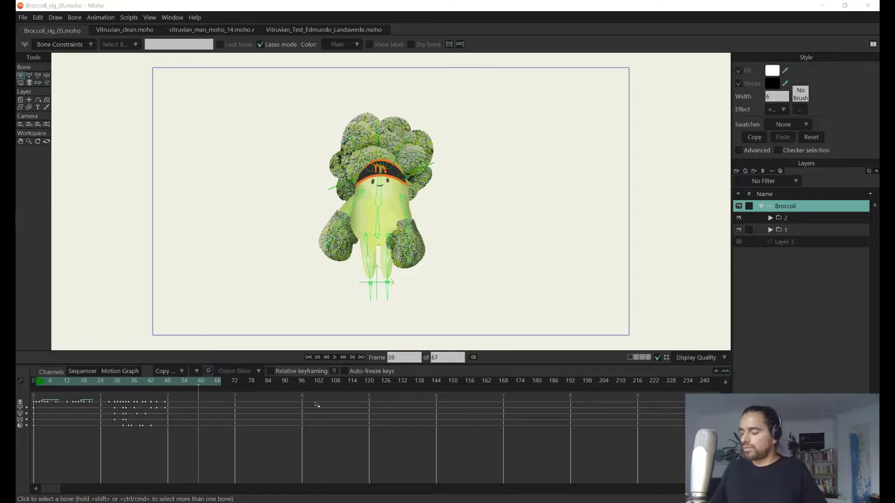
Step: At frame 62 of the broccoli animation, try posing the raised arm by rotating its bones inward and outward
{"action": "left_click_drag", "start_coordinate": [126, 385], "coordinate": [206, 382]}
{"action": "scroll", "coordinate": [424, 224], "scroll_direction": "up", "scroll_amount": 3}
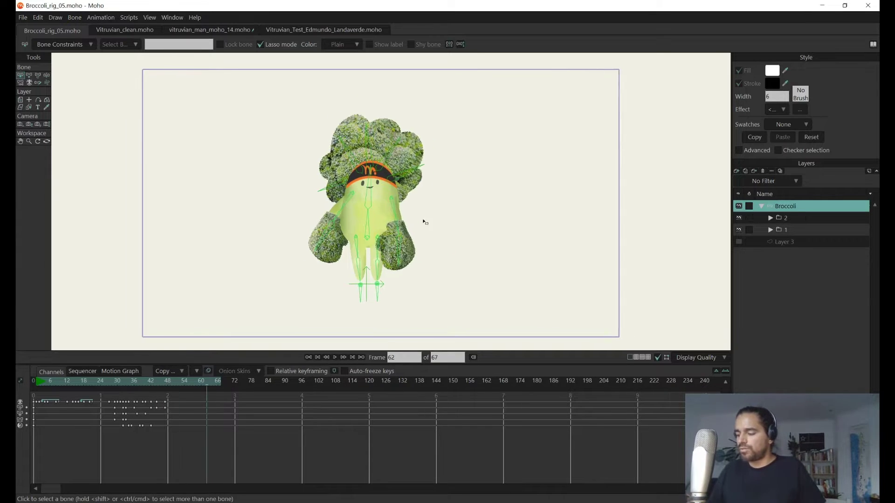
{"action": "key", "text": "z"}
{"action": "left_click_drag", "start_coordinate": [352, 226], "coordinate": [345, 190]}
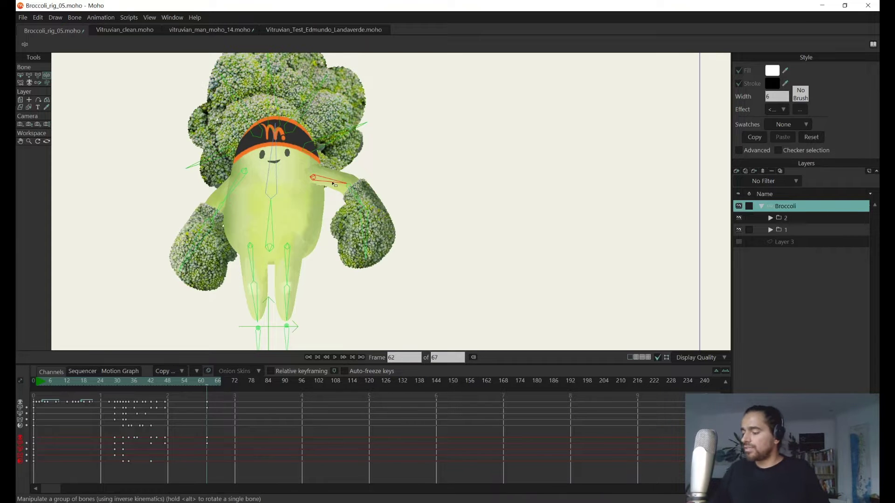
{"action": "mouse_move", "coordinate": [334, 185]}
{"action": "left_mouse_down"}
{"action": "mouse_move", "coordinate": [375, 213]}
{"action": "mouse_move", "coordinate": [451, 209]}
{"action": "mouse_move", "coordinate": [440, 219]}
{"action": "mouse_move", "coordinate": [360, 197]}
{"action": "mouse_move", "coordinate": [378, 212]}
{"action": "mouse_move", "coordinate": [416, 216]}
{"action": "mouse_move", "coordinate": [394, 229]}
{"action": "mouse_move", "coordinate": [369, 222]}
{"action": "mouse_move", "coordinate": [346, 180]}
{"action": "left_mouse_up"}
{"action": "left_click", "coordinate": [334, 164]}
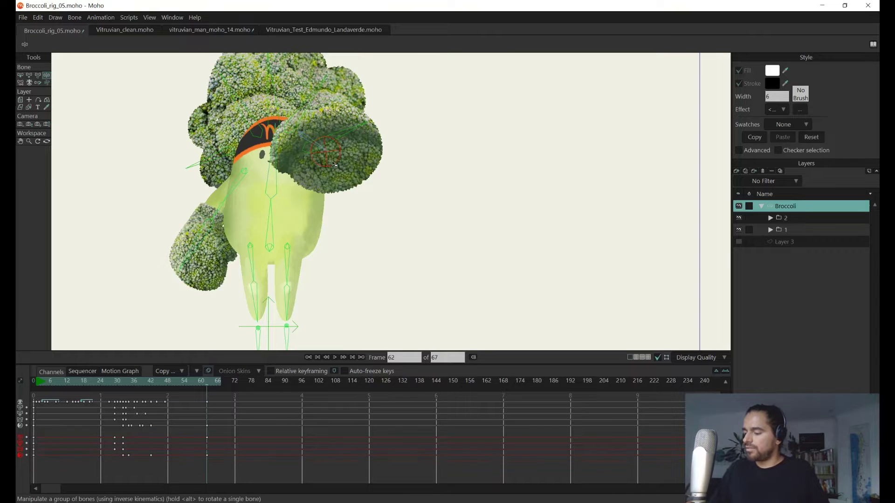
{"action": "left_click_drag", "start_coordinate": [307, 142], "coordinate": [386, 225]}
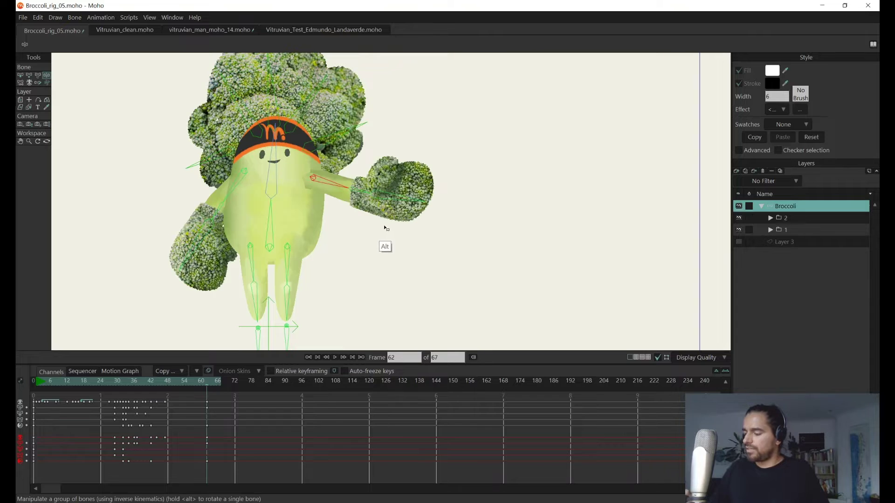
Step: Try lifting and bending the broccoli character's leg beneath the raised arm using its leg bones
{"action": "left_click", "coordinate": [292, 251]}
{"action": "key", "text": "b"}
{"action": "left_click", "coordinate": [290, 254]}
{"action": "left_click_drag", "start_coordinate": [355, 259], "coordinate": [352, 242]}
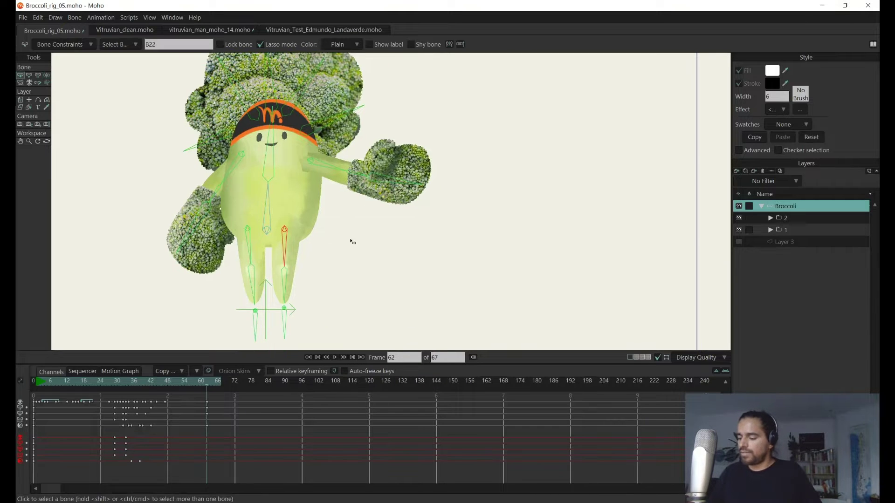
{"action": "scroll", "coordinate": [355, 263], "scroll_direction": "down", "scroll_amount": 1}
{"action": "scroll", "coordinate": [356, 266], "scroll_direction": "up", "scroll_amount": 1}
{"action": "scroll", "coordinate": [352, 269], "scroll_direction": "down", "scroll_amount": 1}
{"action": "scroll", "coordinate": [352, 270], "scroll_direction": "up", "scroll_amount": 1}
{"action": "scroll", "coordinate": [352, 270], "scroll_direction": "down", "scroll_amount": 1}
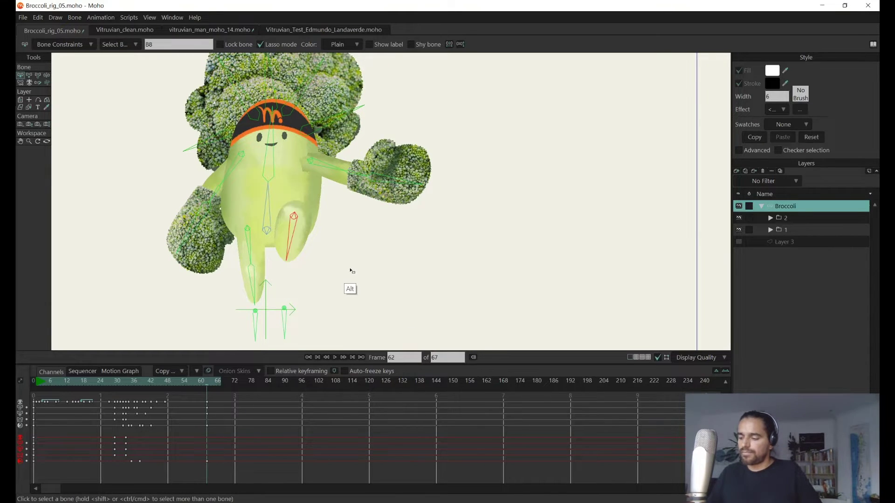
{"action": "scroll", "coordinate": [353, 271], "scroll_direction": "up", "scroll_amount": 1}
{"action": "left_click_drag", "start_coordinate": [354, 273], "coordinate": [362, 247]}
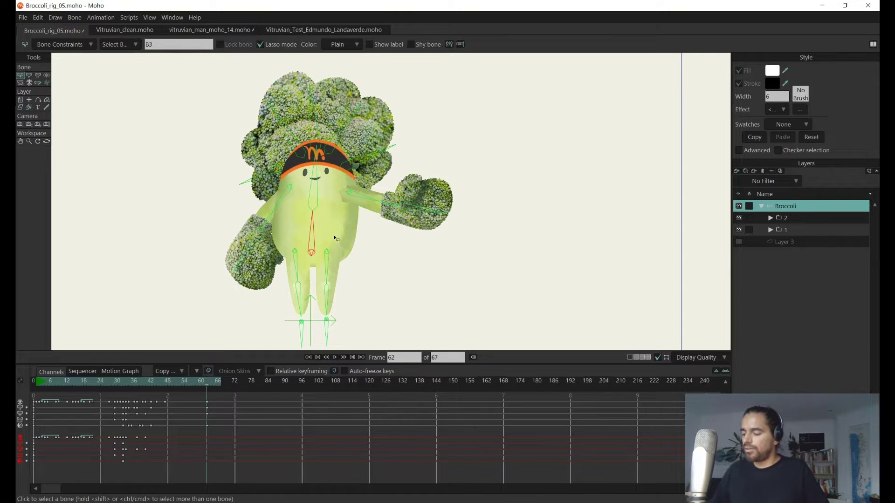
Step: Try pulling the torso bone down into a crouch, compare both poses by undoing and redoing, and undo the test poses
{"action": "left_click", "coordinate": [351, 275]}
{"action": "left_click_drag", "start_coordinate": [364, 225], "coordinate": [367, 273]}
{"action": "key", "text": "z"}
{"action": "key", "text": "ctrl+z"}
{"action": "key", "text": "ctrl+shift+z"}
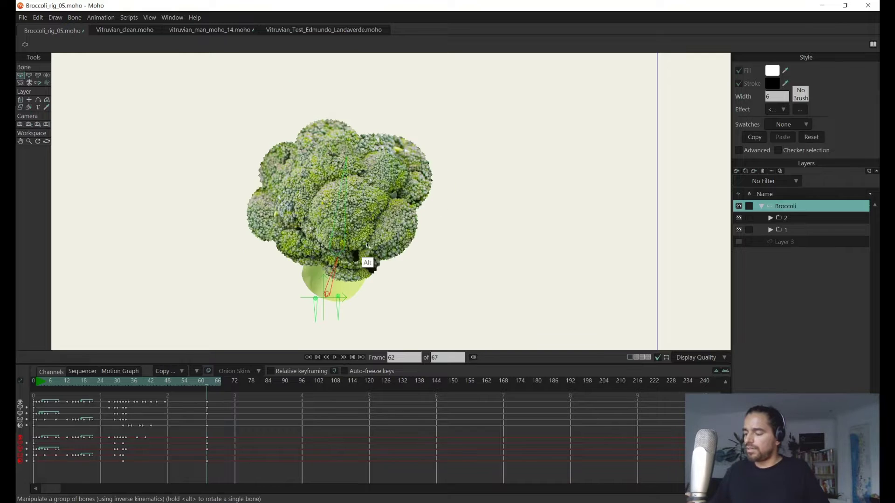
{"action": "key", "text": "ctrl+z"}
{"action": "key", "text": "ctrl+shift+z"}
{"action": "key", "text": "ctrl+z"}
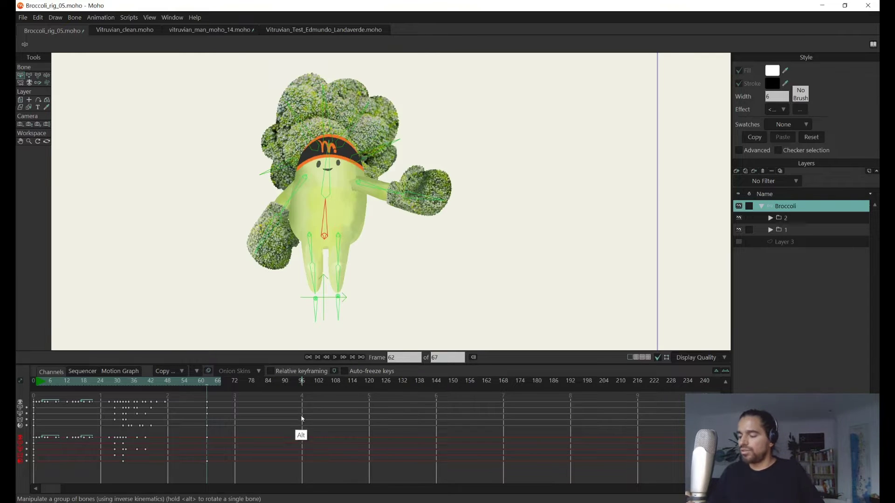
{"action": "key", "text": "ctrl+shift+z"}
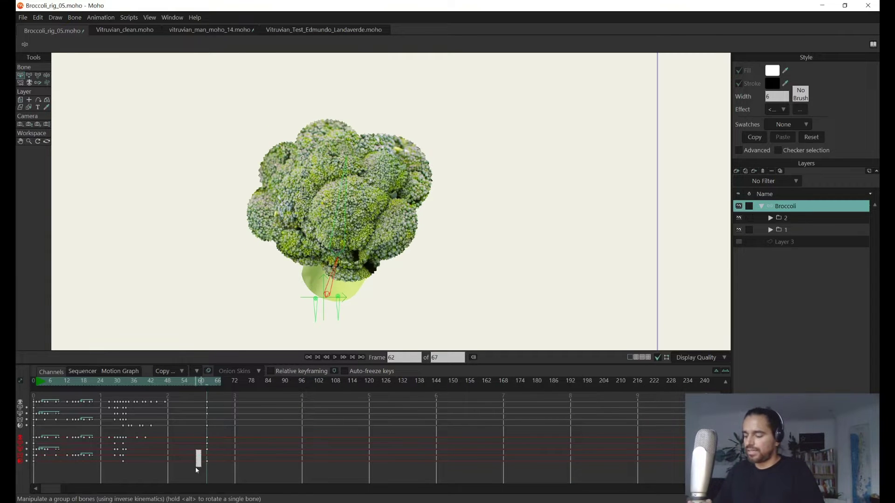
{"action": "key", "text": "ctrl+z"}
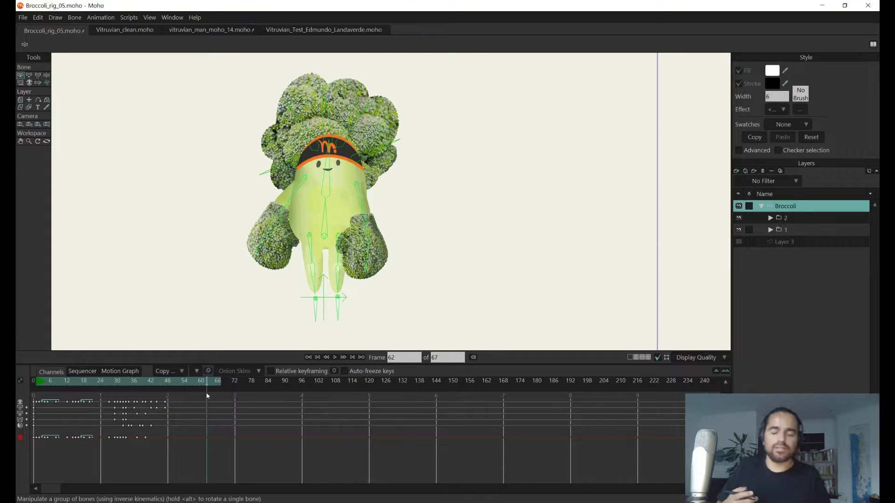
Step: Switch to the vitruvian_man_moho_14.moho document and play its animation to examine the pose changes
{"action": "left_click", "coordinate": [208, 31]}
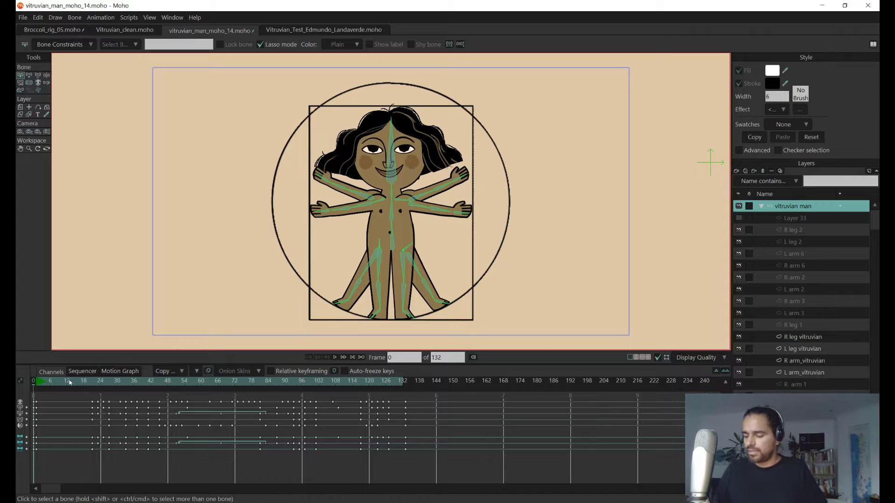
{"action": "left_click", "coordinate": [69, 382]}
{"action": "left_click_drag", "start_coordinate": [86, 385], "coordinate": [84, 384]}
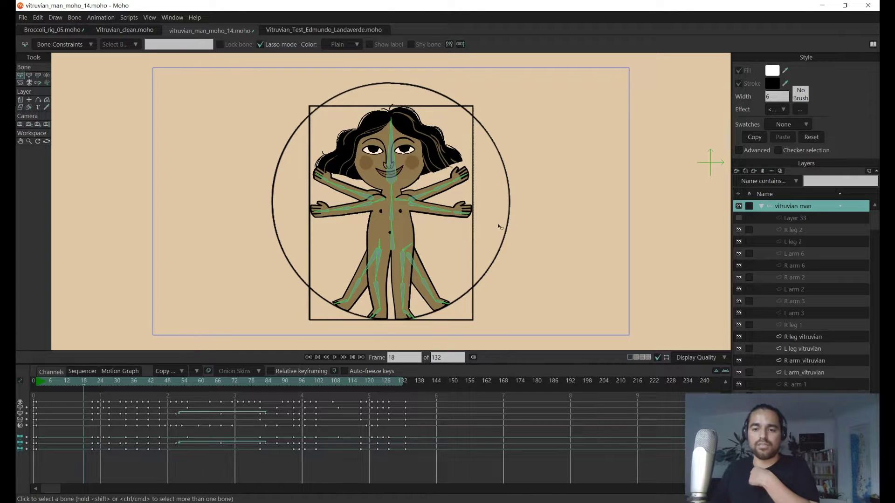
{"action": "left_click_drag", "start_coordinate": [95, 383], "coordinate": [90, 385]}
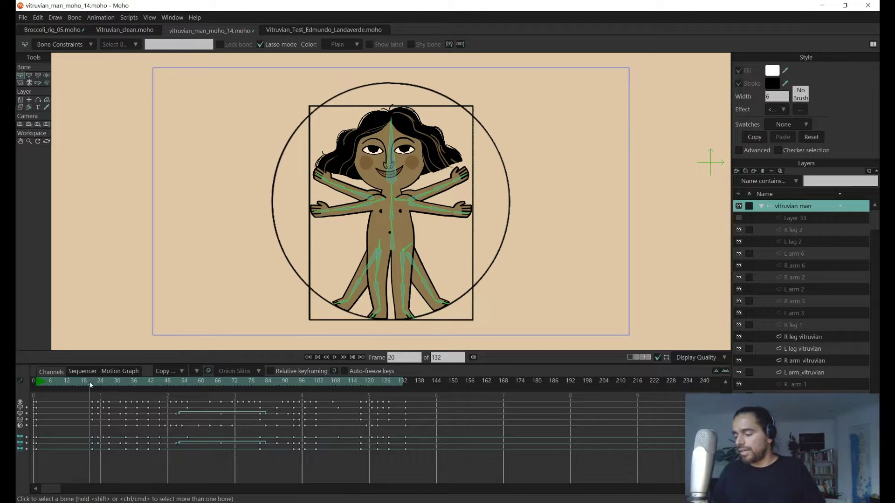
{"action": "key", "text": "space"}
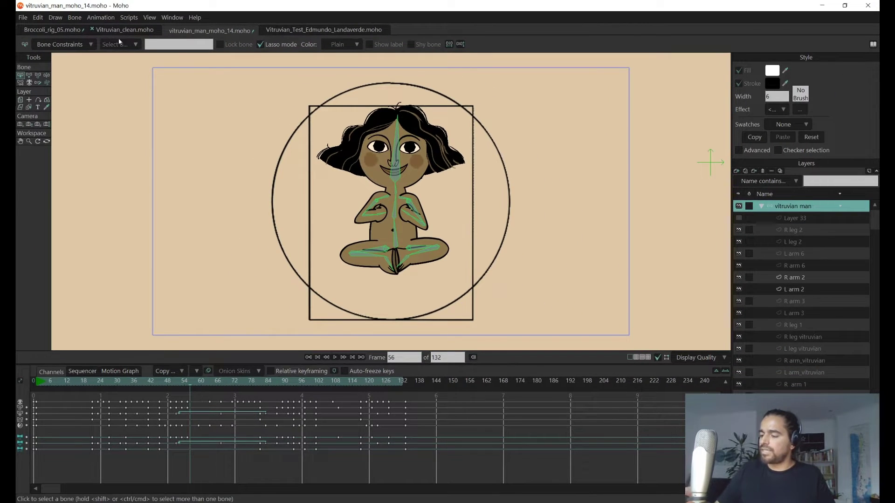
Step: Switch to the Vitruvian_clean.moho document and collapse the head layer group
{"action": "left_click", "coordinate": [122, 30]}
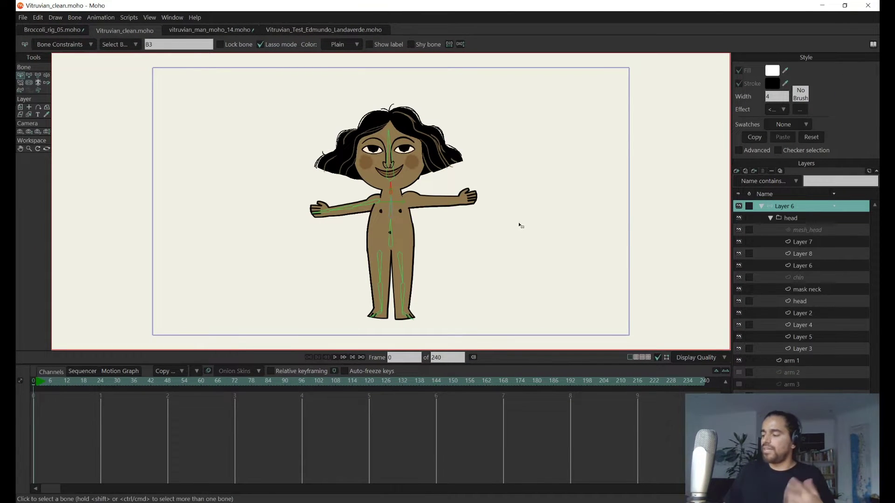
{"action": "left_click_drag", "start_coordinate": [519, 223], "coordinate": [498, 235]}
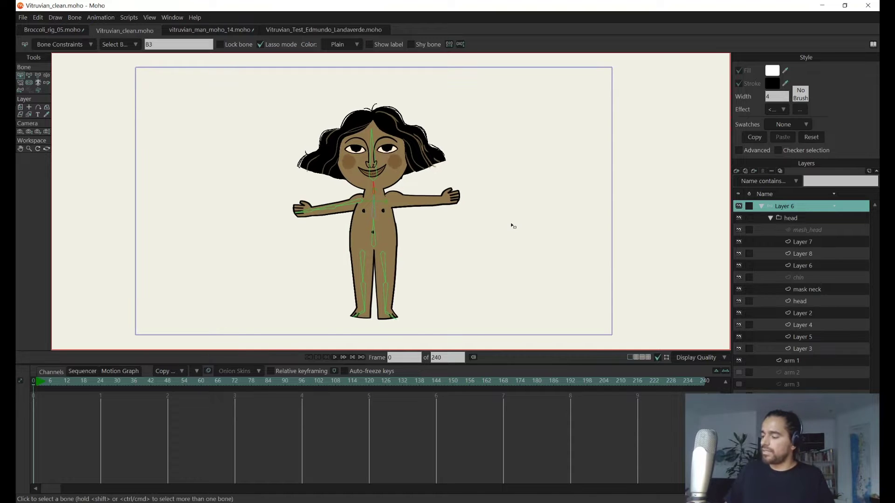
{"action": "left_click", "coordinate": [770, 218]}
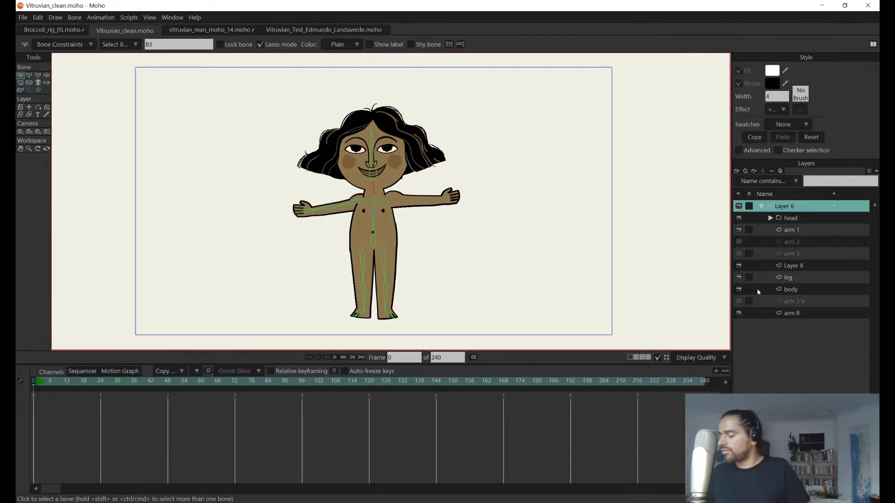
{"action": "left_click_drag", "start_coordinate": [700, 278], "coordinate": [674, 265]}
{"action": "key", "text": "z"}
{"action": "left_click_drag", "start_coordinate": [329, 205], "coordinate": [303, 173]}
{"action": "left_click_drag", "start_coordinate": [367, 236], "coordinate": [377, 250]}
{"action": "left_click_drag", "start_coordinate": [445, 214], "coordinate": [434, 228]}
{"action": "key", "text": "b"}
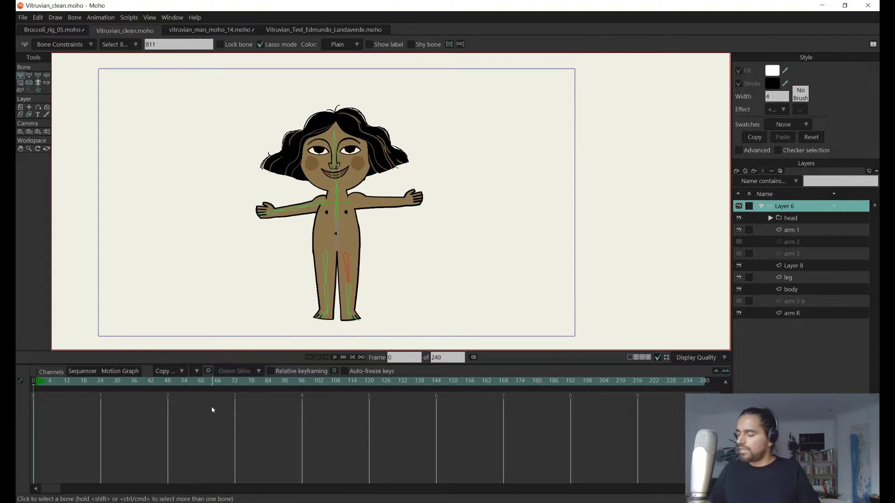
Step: Select the arm 1 layer, try moving its points, and undo the move
{"action": "left_click", "coordinate": [803, 230]}
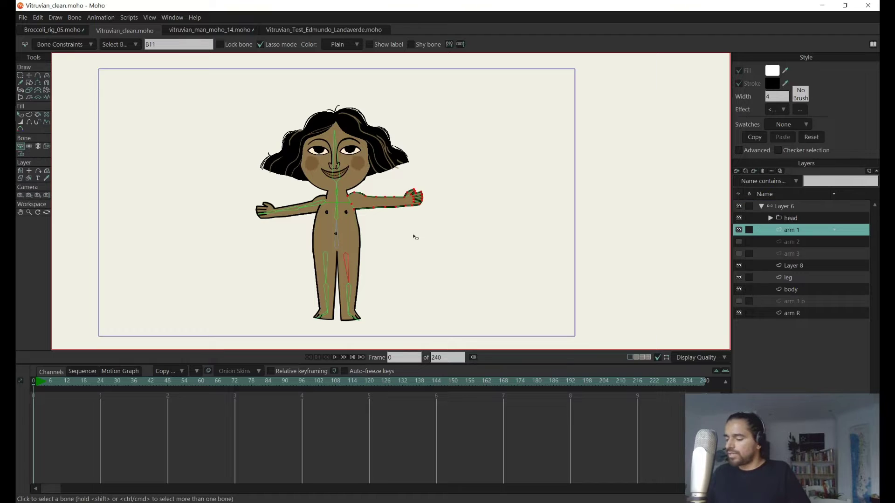
{"action": "scroll", "coordinate": [414, 235], "scroll_direction": "up", "scroll_amount": 3}
{"action": "key", "text": "t"}
{"action": "left_click_drag", "start_coordinate": [443, 248], "coordinate": [462, 255]}
{"action": "key", "text": "ctrl+z"}
Step: Show and select the arm 2 layer and try moving all its points away from the body
{"action": "left_click", "coordinate": [738, 242]}
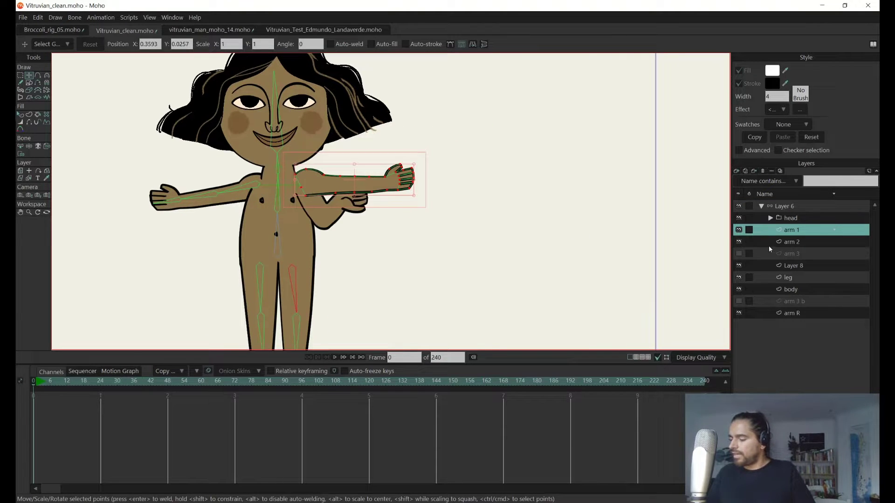
{"action": "left_click", "coordinate": [774, 243]}
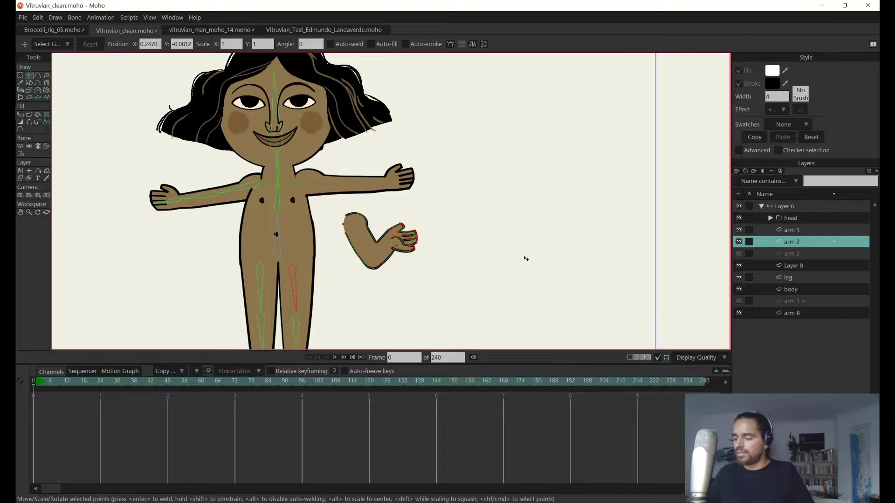
{"action": "key", "text": "ctrl+a"}
{"action": "scroll", "coordinate": [475, 254], "scroll_direction": "up", "scroll_amount": 2}
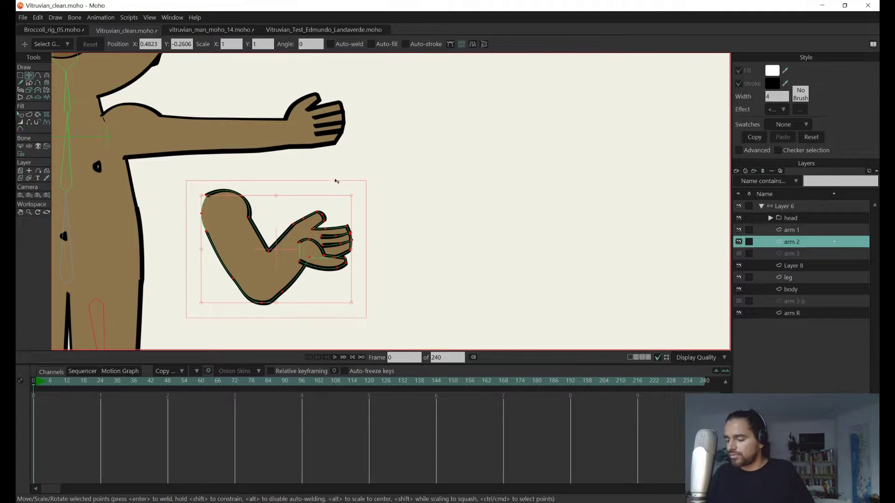
{"action": "left_click_drag", "start_coordinate": [465, 272], "coordinate": [455, 275]}
Step: Show and select the arm 3 layer, and hide the arm 1 and arm 2 layers to isolate it
{"action": "left_click", "coordinate": [808, 256]}
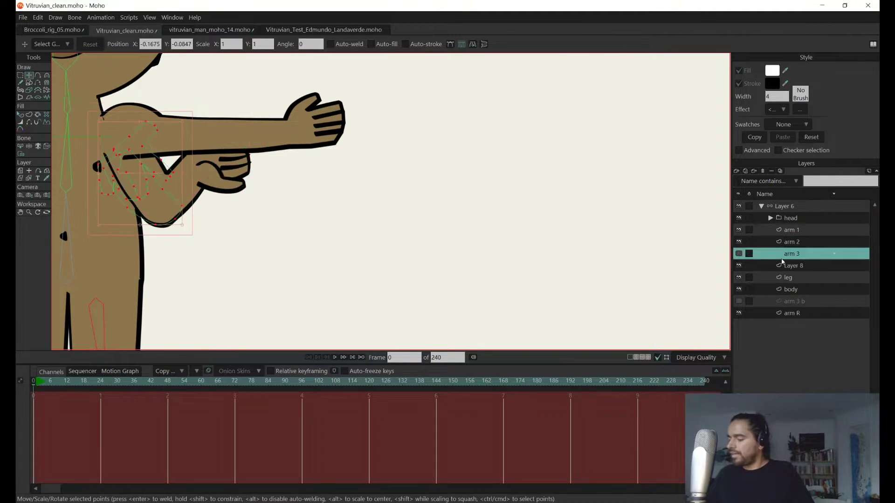
{"action": "left_click", "coordinate": [739, 254]}
{"action": "scroll", "coordinate": [555, 258], "scroll_direction": "up", "scroll_amount": 2}
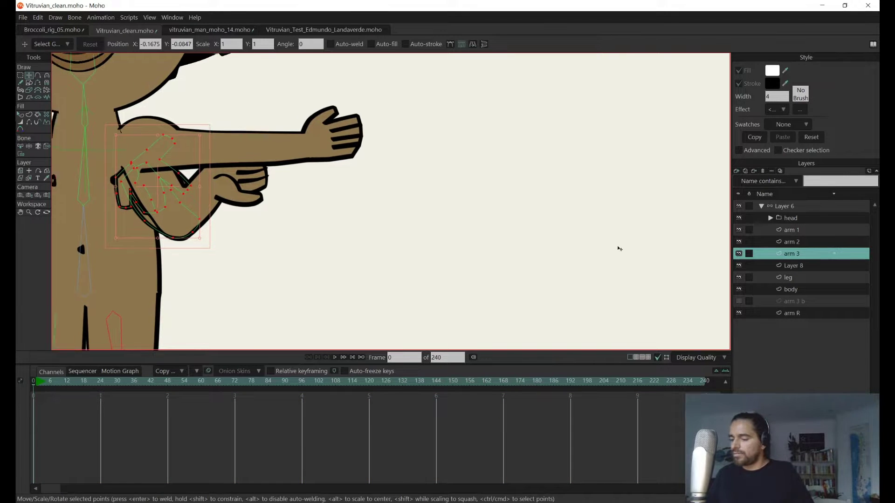
{"action": "left_click_drag", "start_coordinate": [617, 248], "coordinate": [750, 240]}
{"action": "left_click", "coordinate": [739, 242]}
{"action": "left_click", "coordinate": [739, 230]}
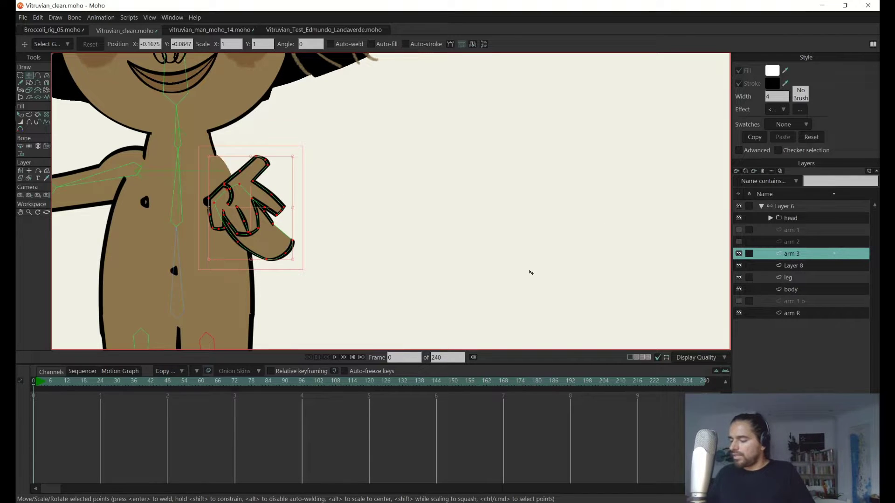
Step: Try shifting the arm 3 drawing and compare its positions by repeatedly undoing and redoing
{"action": "key", "text": "ctrl+z"}
{"action": "key", "text": "ctrl+z"}
{"action": "key", "text": "ctrl+z"}
{"action": "key", "text": "ctrl+z"}
{"action": "key", "text": "ctrl+shift+z"}
{"action": "key", "text": "ctrl+shift+z"}
{"action": "key", "text": "ctrl+shift+z"}
{"action": "key", "text": "ctrl+shift+z"}
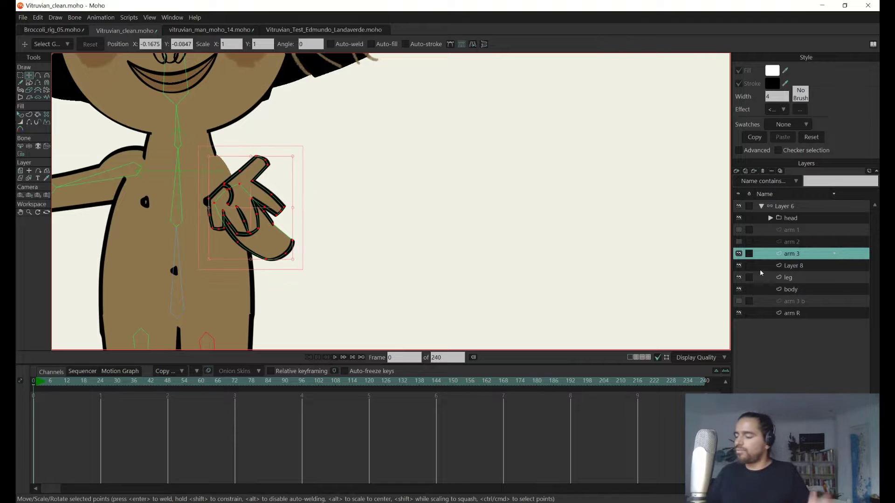
Step: Show and select the arm 3 b layer and try moving its upper-arm shape away from the hand drawing
{"action": "left_click", "coordinate": [739, 301]}
{"action": "key", "text": "ctrl+z"}
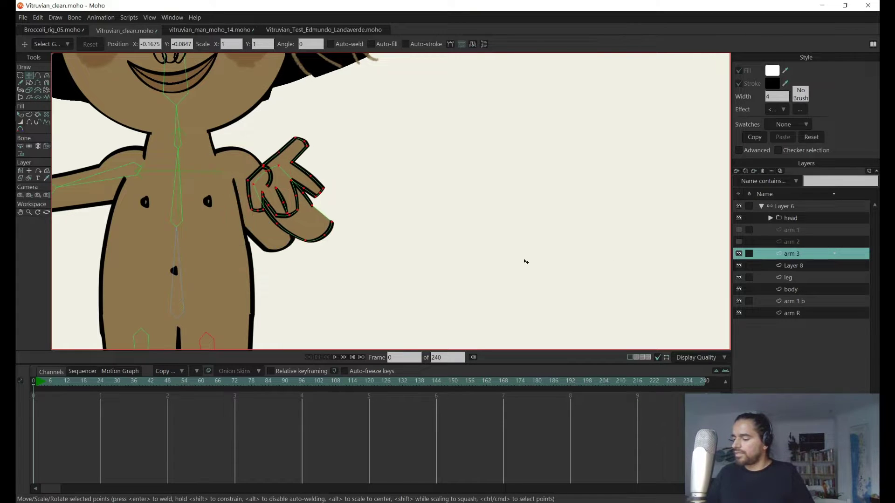
{"action": "key", "text": "ctrl+shift+z"}
{"action": "left_click", "coordinate": [799, 302]}
{"action": "key", "text": "ctrl+z"}
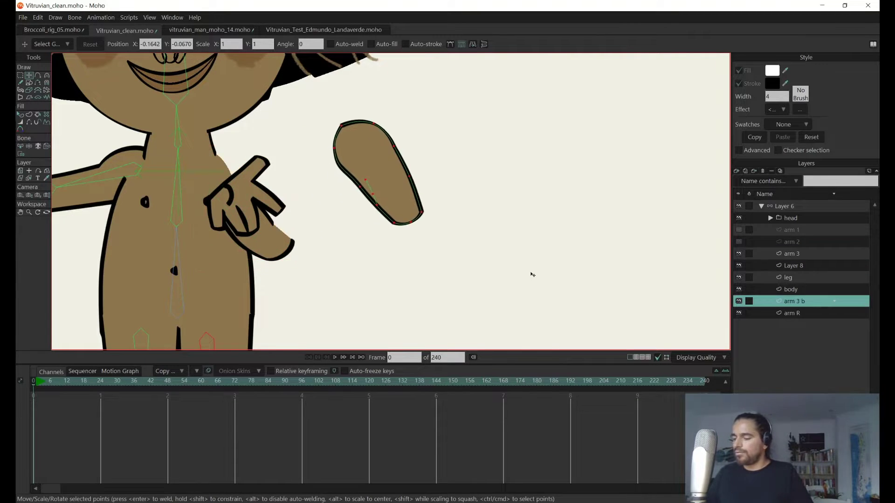
{"action": "key", "text": "ctrl+shift+z"}
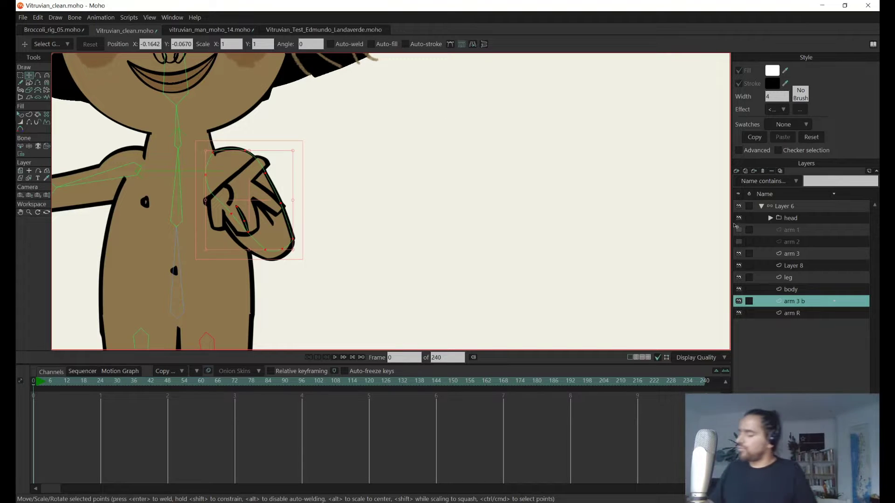
Step: Leave arm 1 visible with arm 2, arm 3 and arm 3 b hidden, and select the Layer 6 bone layer
{"action": "left_click", "coordinate": [739, 233]}
{"action": "left_click", "coordinate": [740, 240]}
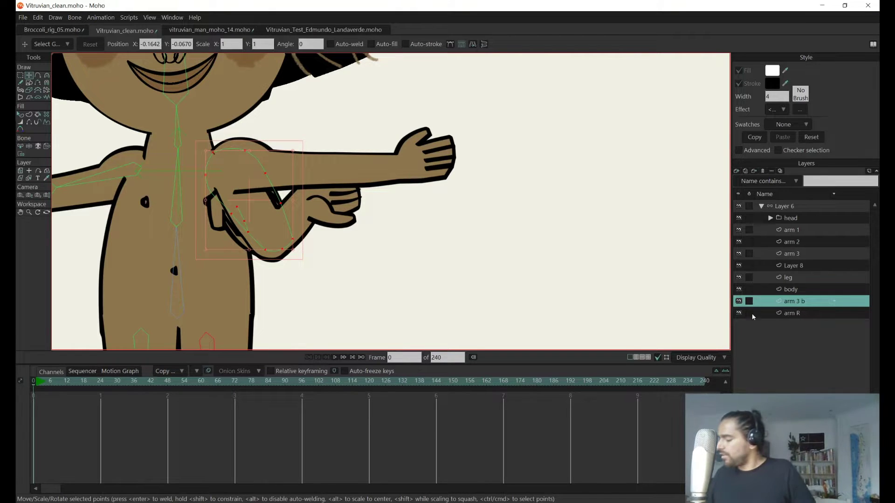
{"action": "left_click", "coordinate": [738, 254]}
{"action": "left_click", "coordinate": [740, 242]}
{"action": "left_click", "coordinate": [783, 207]}
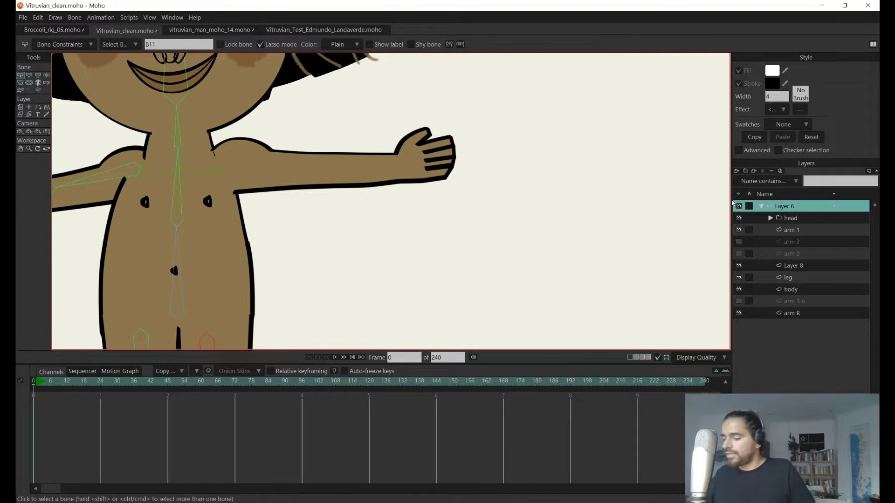
Step: Select the chest bone as parent and add arm bones from the shoulder outward along the unrigged outstretched arm
{"action": "scroll", "coordinate": [439, 236], "scroll_direction": "up", "scroll_amount": 3}
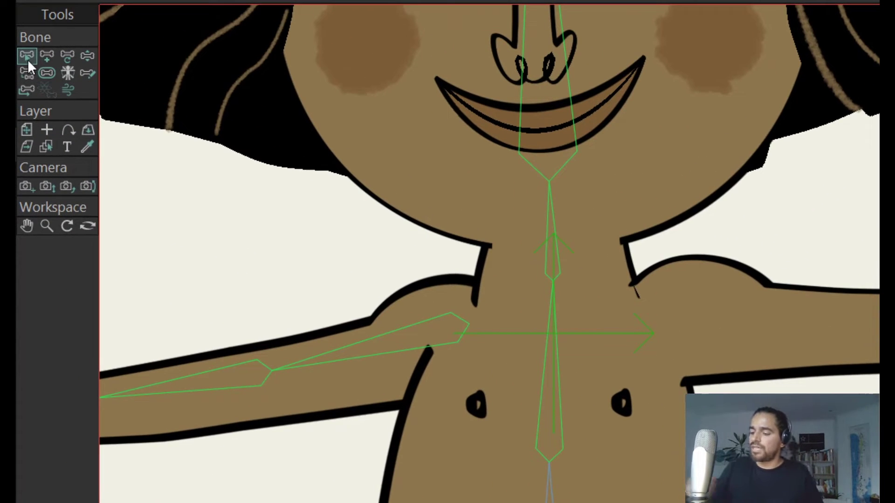
{"action": "left_click", "coordinate": [27, 60]}
{"action": "left_click", "coordinate": [560, 369]}
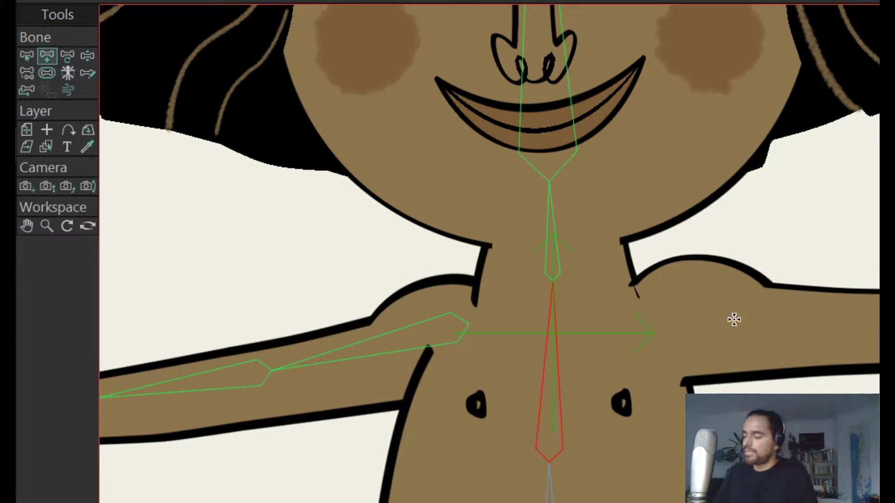
{"action": "left_click_drag", "start_coordinate": [688, 328], "coordinate": [863, 324]}
{"action": "left_click", "coordinate": [875, 324]}
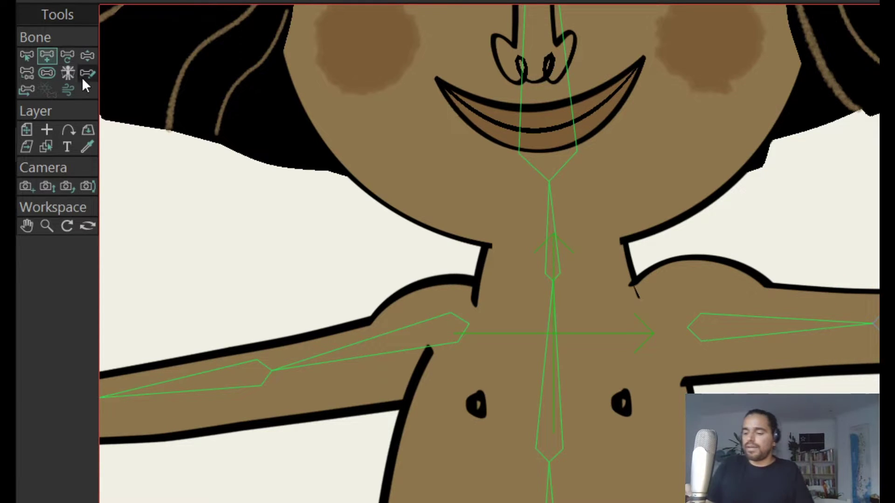
Step: Reduce the bone strength of the outstretched arm's new bones so their influence areas fit the arm drawing
{"action": "left_click", "coordinate": [47, 73]}
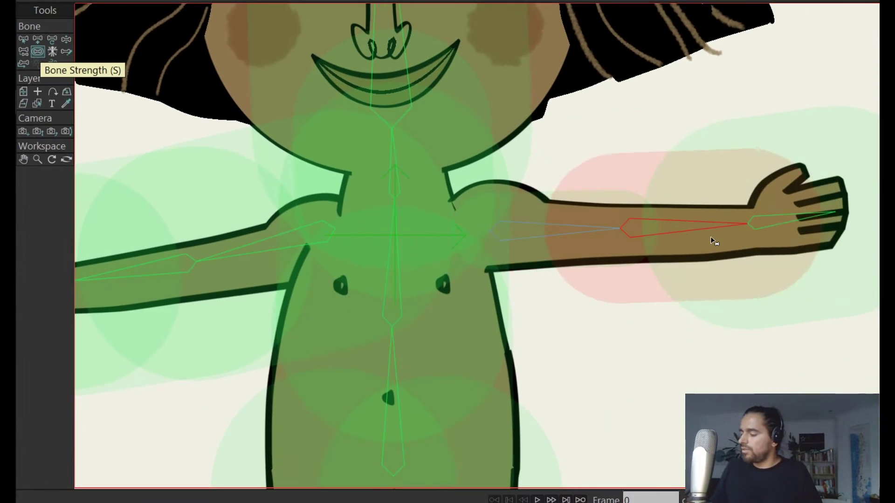
{"action": "left_click", "coordinate": [808, 226]}
{"action": "left_click_drag", "start_coordinate": [806, 224], "coordinate": [717, 239]}
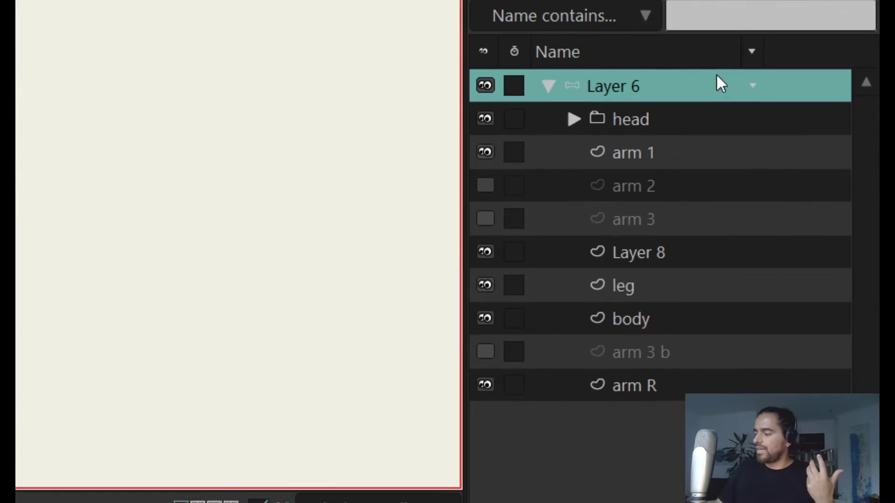
Step: Bind the arm 1 layer with Use Selected Bones For Flexi-Binding, using only its upper-arm, forearm and hand bones
{"action": "left_click", "coordinate": [684, 157]}
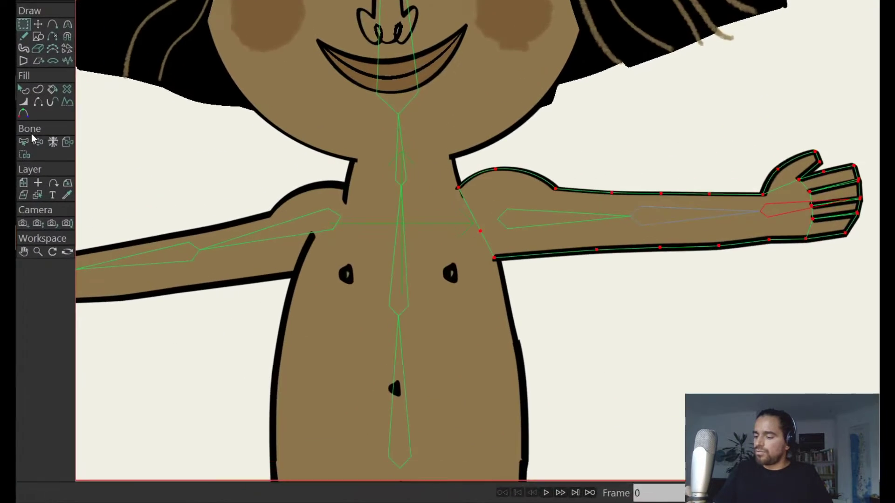
{"action": "left_click", "coordinate": [22, 146]}
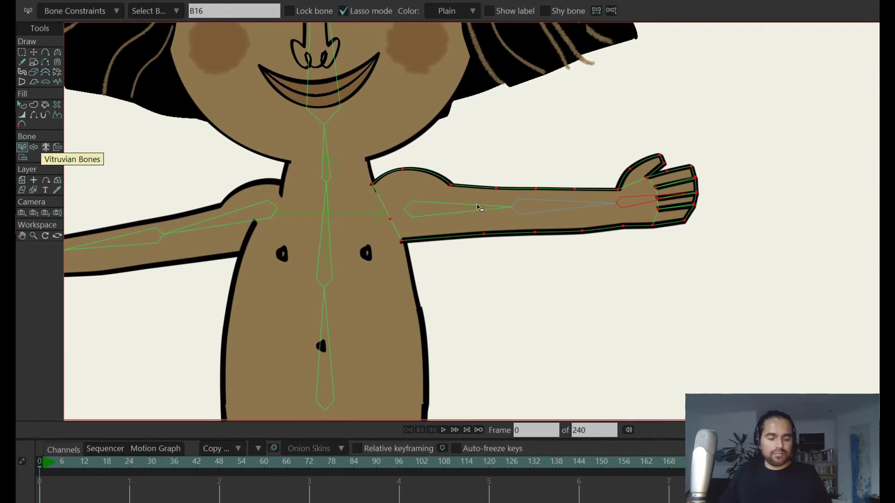
{"action": "left_click", "coordinate": [480, 208]}
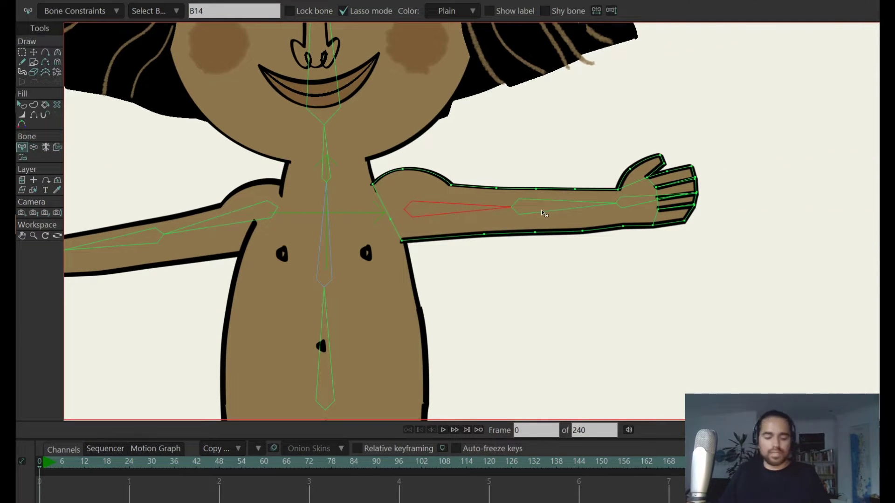
{"action": "left_click", "coordinate": [563, 206], "text": "shift"}
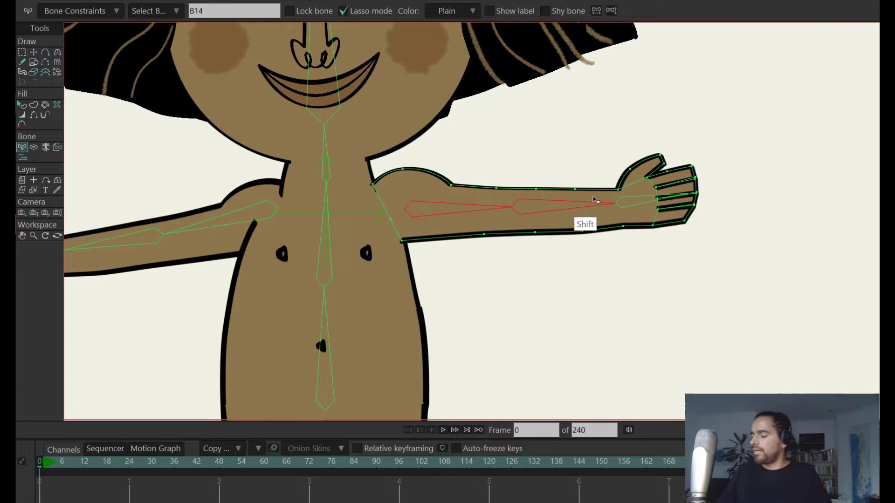
{"action": "left_click", "coordinate": [639, 197], "text": "shift"}
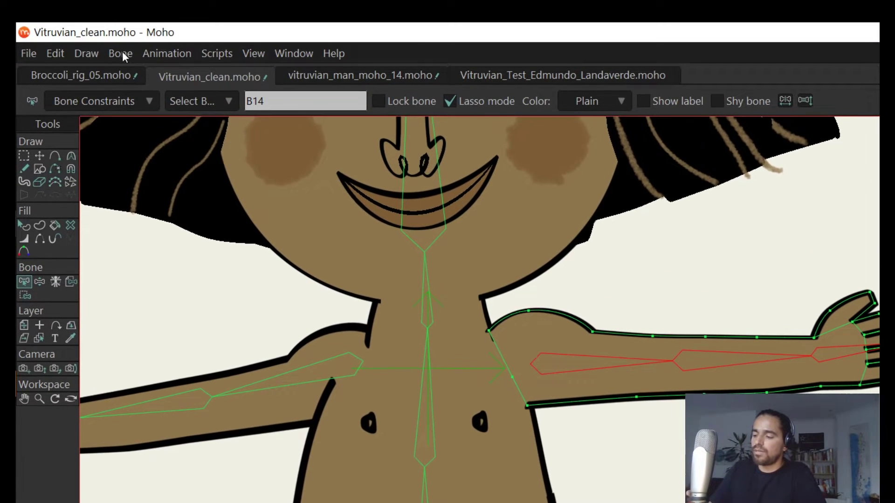
{"action": "left_click", "coordinate": [124, 52]}
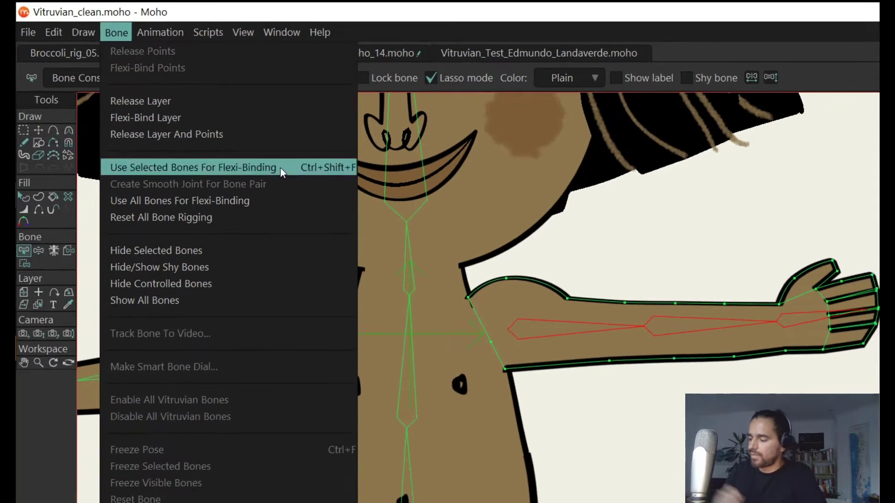
{"action": "left_click", "coordinate": [280, 194]}
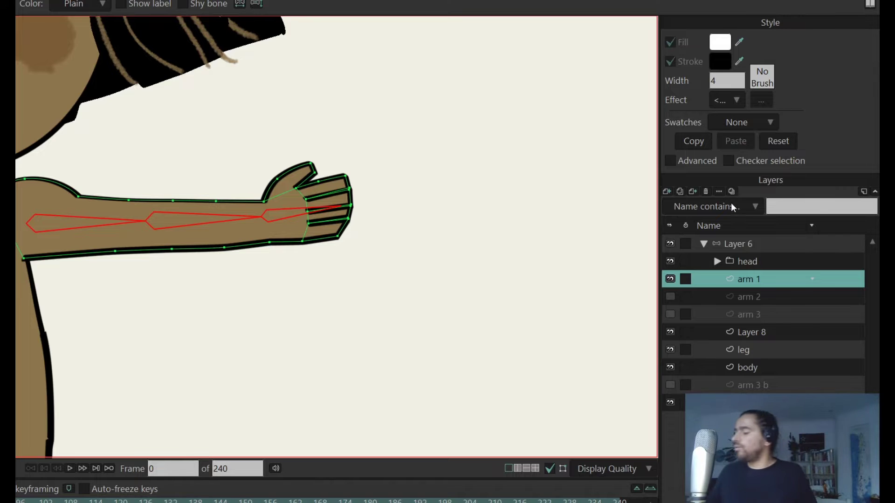
Step: Test arm 1's flexi-binding from Layer 6 by bending the arm with Manipulate Bones and checking the hand bone's strength
{"action": "left_click", "coordinate": [745, 243]}
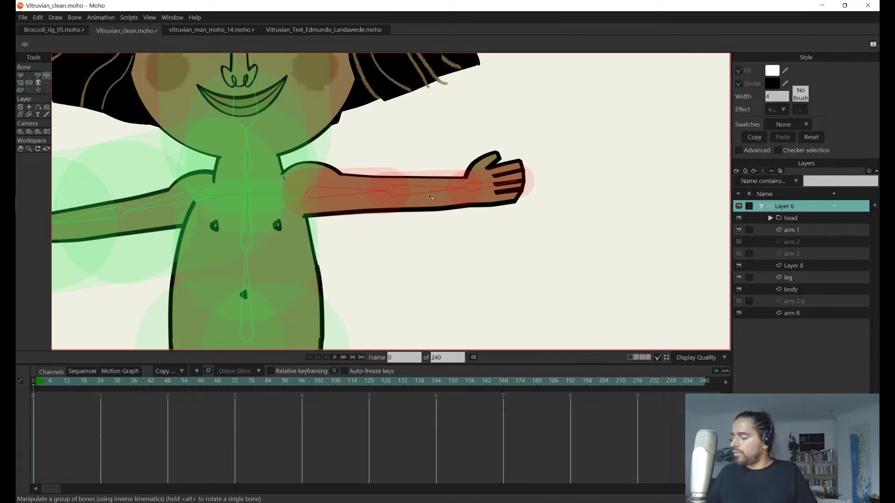
{"action": "left_click_drag", "start_coordinate": [430, 197], "coordinate": [368, 217]}
{"action": "left_click", "coordinate": [28, 83]}
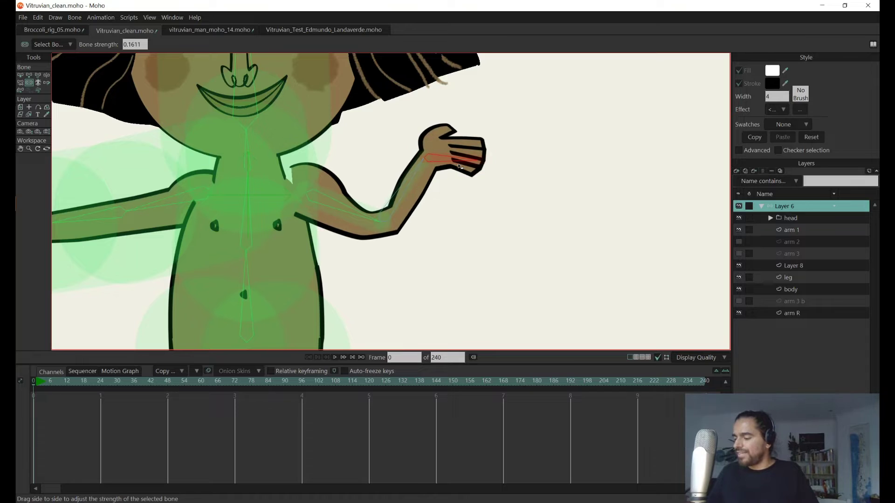
{"action": "key", "text": "z"}
{"action": "left_click_drag", "start_coordinate": [405, 173], "coordinate": [466, 150]}
{"action": "key", "text": "ctrl+z"}
{"action": "key", "text": "s"}
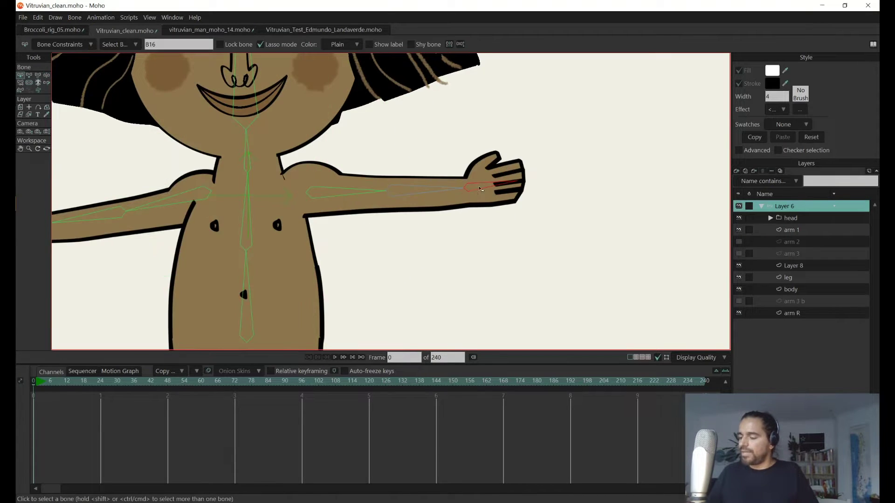
Step: Bind the three points along arm 1's inner shoulder edge to the chest bone
{"action": "left_click", "coordinate": [798, 233]}
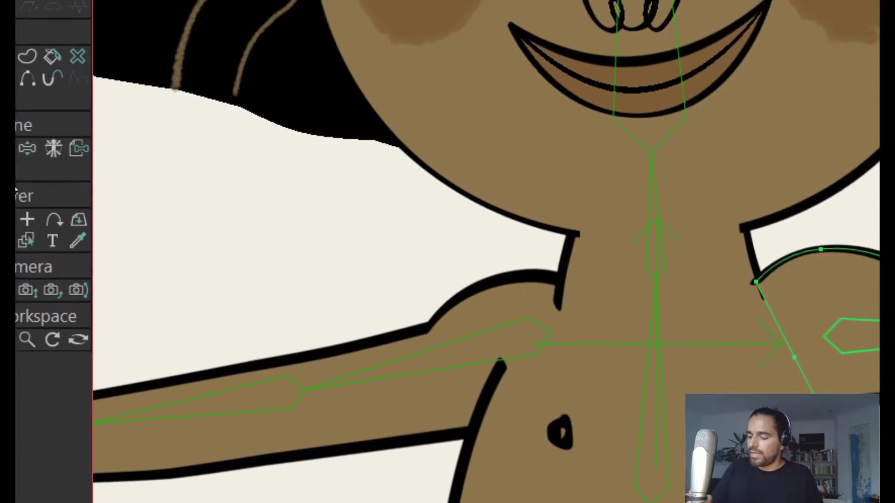
{"action": "left_click", "coordinate": [30, 173]}
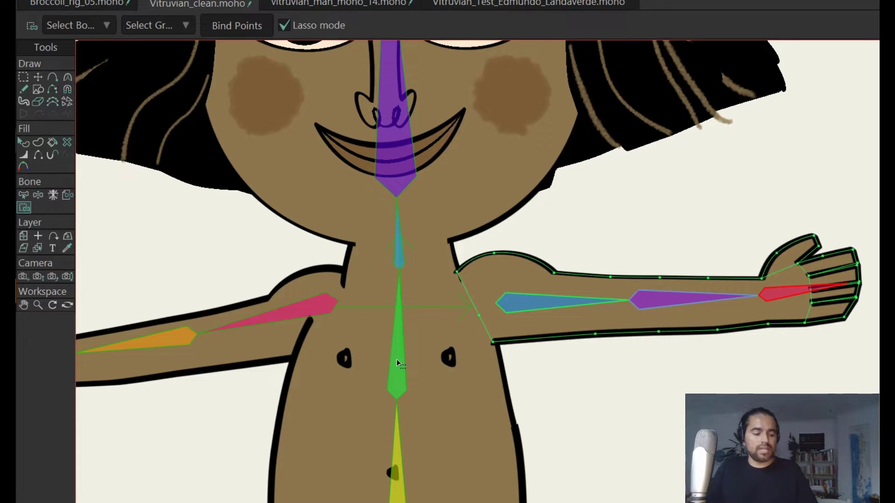
{"action": "key", "text": "alt"}
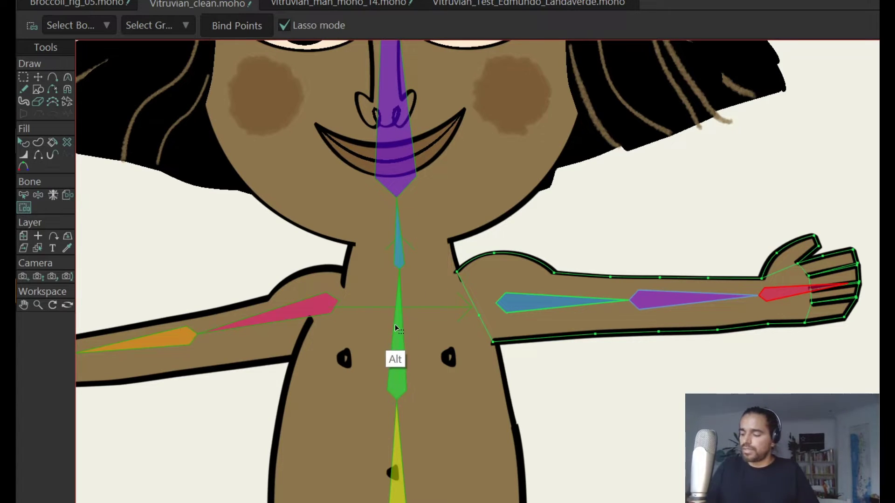
{"action": "left_click", "coordinate": [398, 330], "text": "alt"}
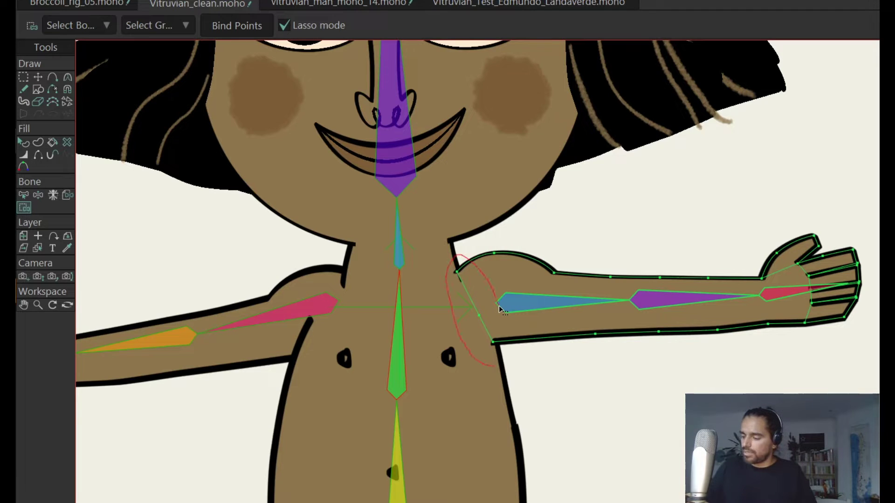
{"action": "left_click_drag", "start_coordinate": [500, 309], "coordinate": [499, 311]}
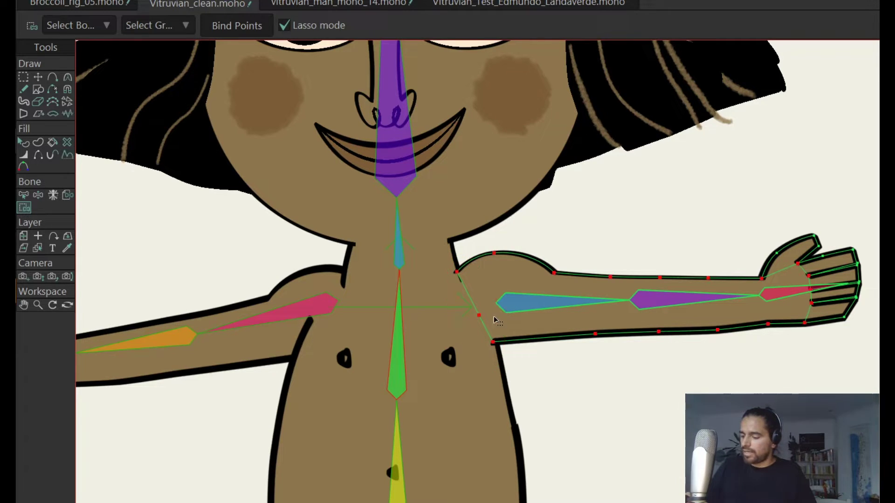
{"action": "left_click_drag", "start_coordinate": [513, 363], "coordinate": [517, 377]}
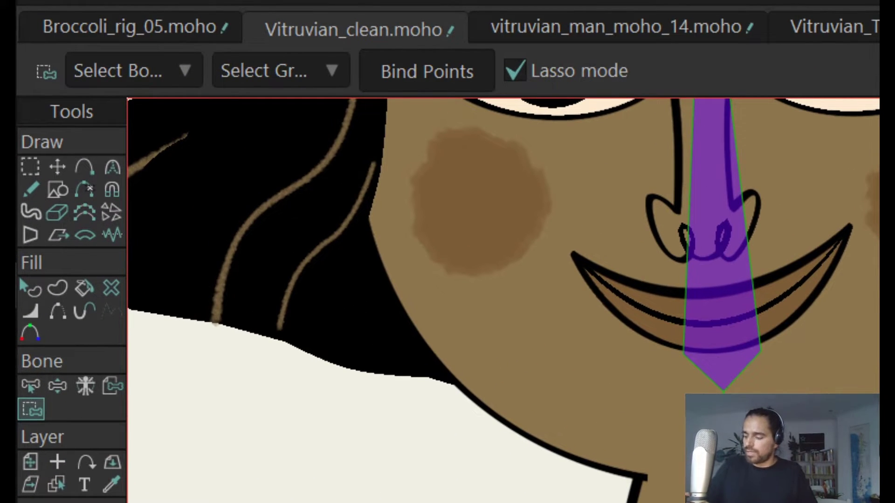
{"action": "left_click", "coordinate": [426, 72]}
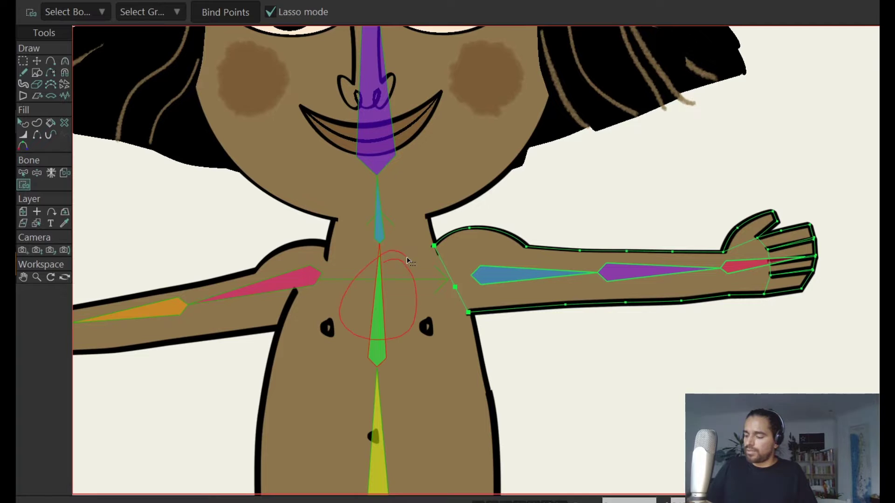
{"action": "left_click_drag", "start_coordinate": [408, 261], "coordinate": [405, 260]}
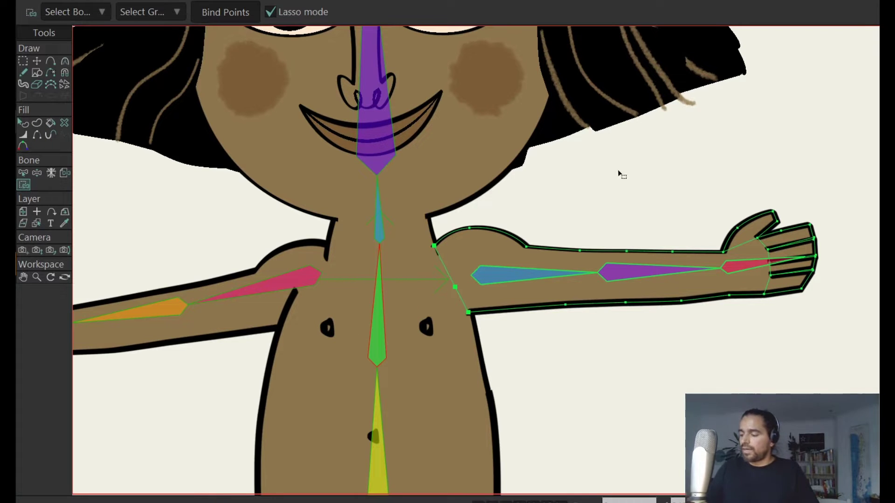
Step: Bind arm 1's upper-arm points between the shoulder and elbow to the upper-arm bone
{"action": "left_click", "coordinate": [558, 274]}
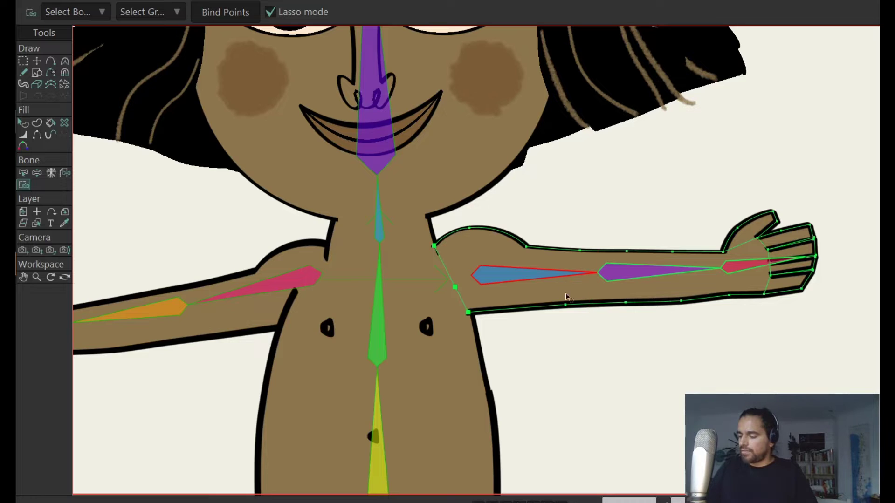
{"action": "key", "text": "alt"}
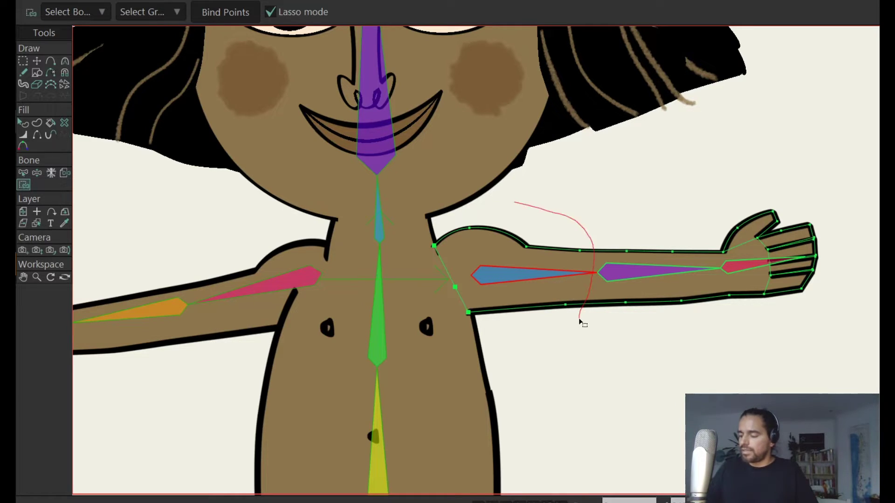
{"action": "left_click_drag", "start_coordinate": [580, 319], "coordinate": [590, 328]}
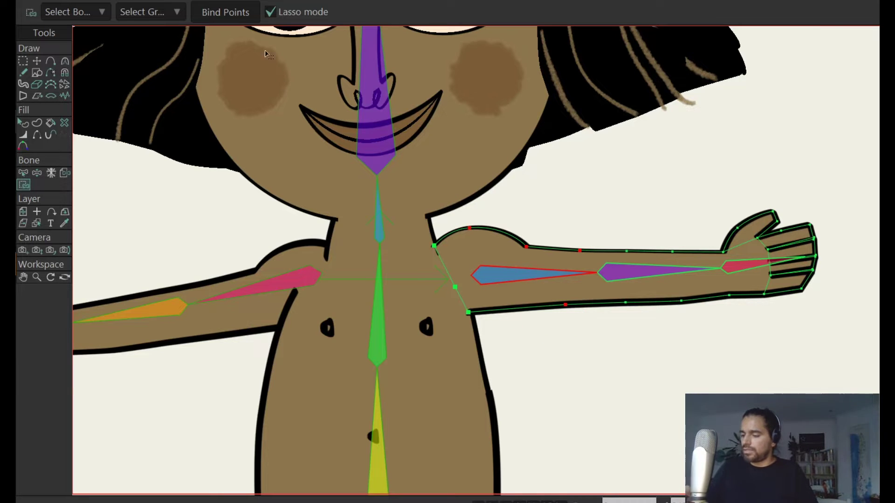
{"action": "left_click", "coordinate": [234, 14]}
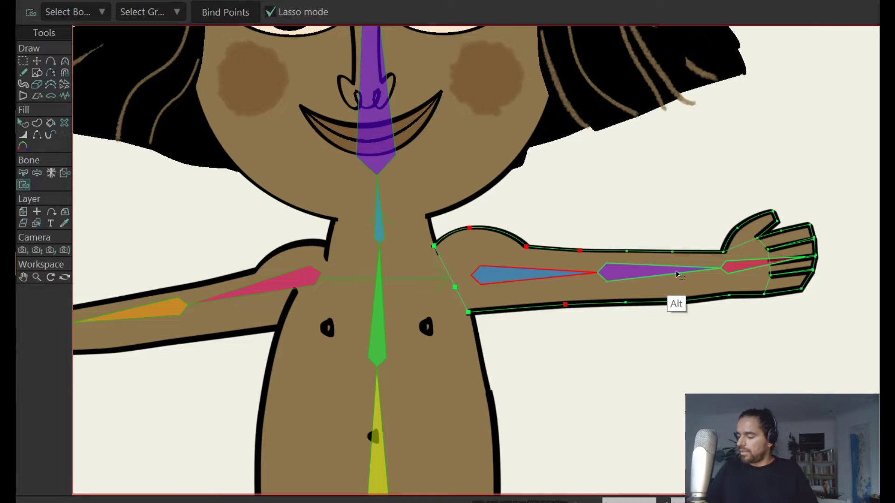
Step: Bind arm 1's points just before the wrist to the forearm bone and all hand points to the hand bone
{"action": "left_click", "coordinate": [680, 296]}
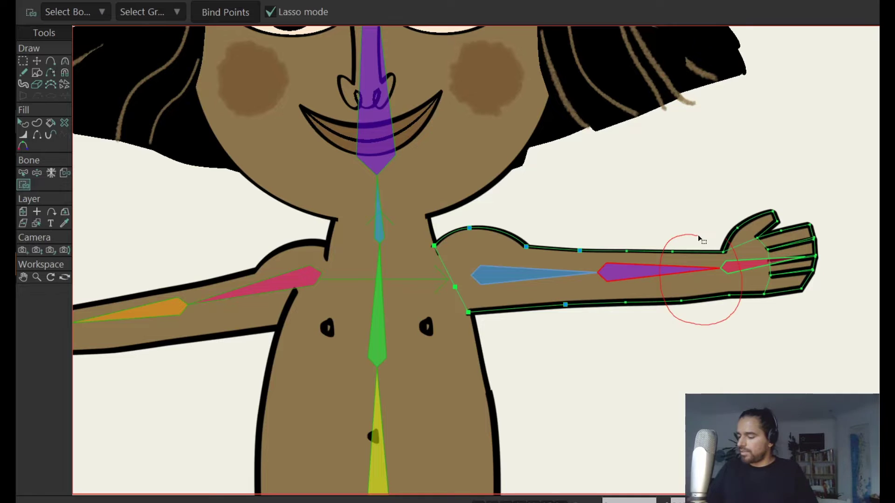
{"action": "left_click_drag", "start_coordinate": [700, 239], "coordinate": [695, 237]}
{"action": "left_click", "coordinate": [256, 18]}
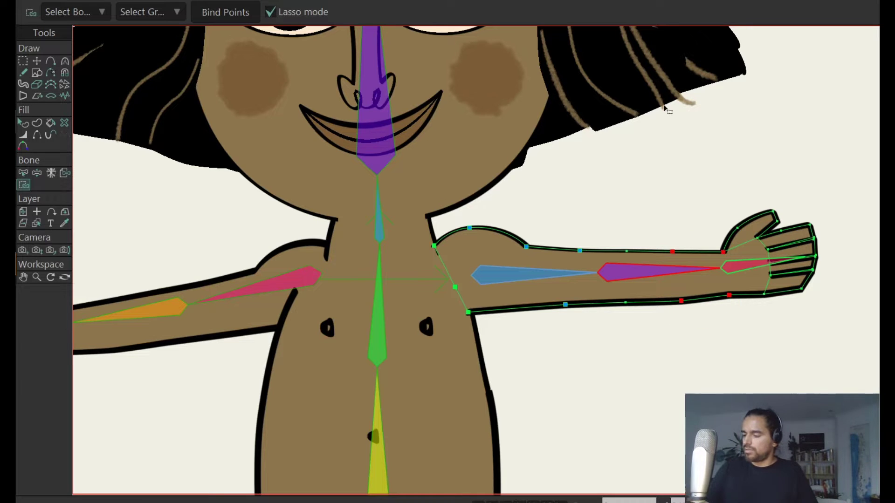
{"action": "left_click", "coordinate": [756, 263], "text": "alt"}
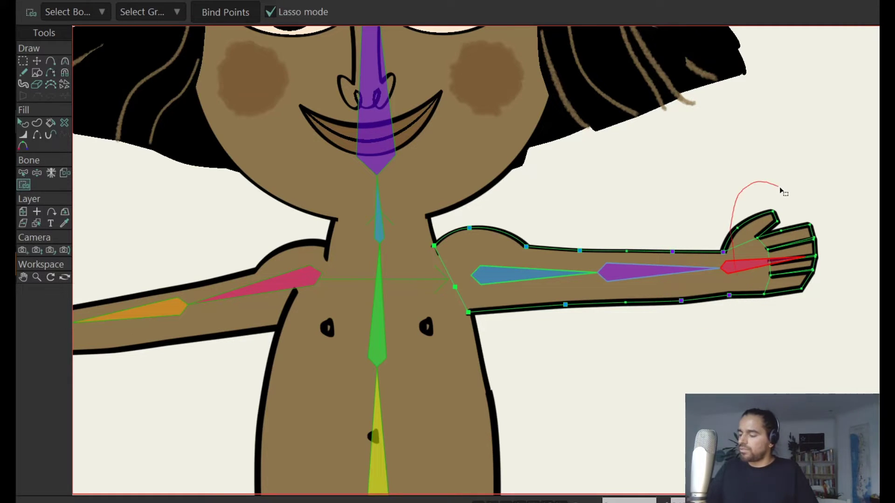
{"action": "left_click_drag", "start_coordinate": [782, 191], "coordinate": [749, 320]}
{"action": "left_click", "coordinate": [193, 11]}
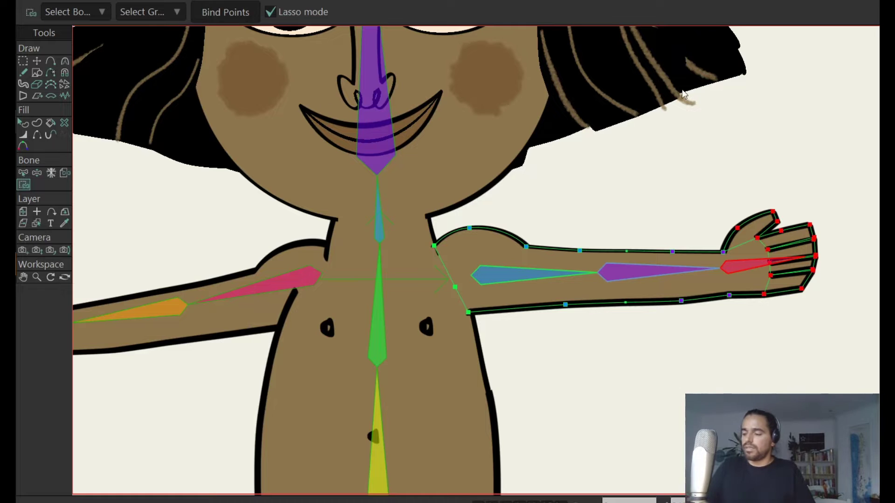
Step: Test the point-bound arm by bending its elbow and wrist with Manipulate Bones
{"action": "key", "text": "z"}
{"action": "left_click_drag", "start_coordinate": [693, 280], "coordinate": [665, 261]}
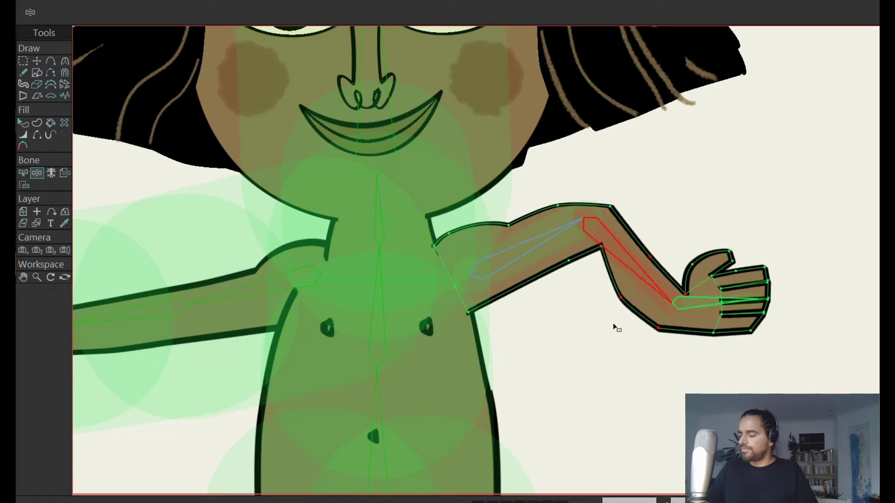
{"action": "key", "text": "b"}
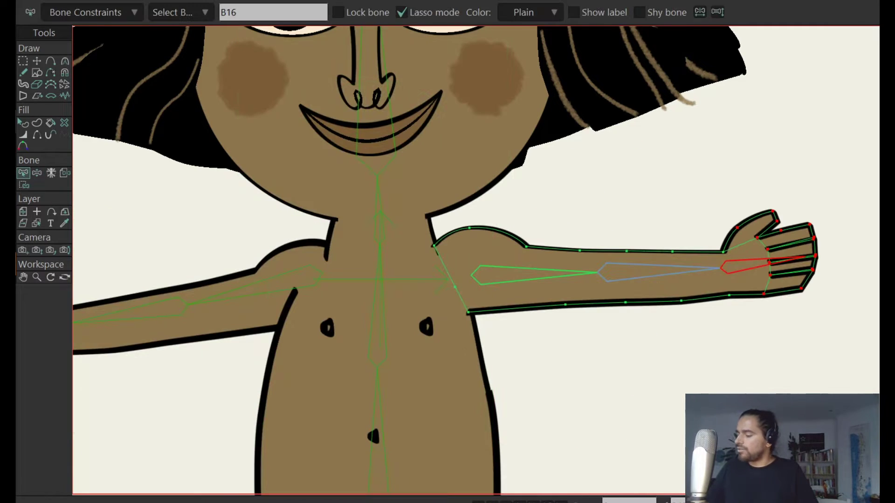
Step: Select the forearm bone on the Layer 6 bone layer and open the Actions window beside the arm
{"action": "key", "text": "Escape"}
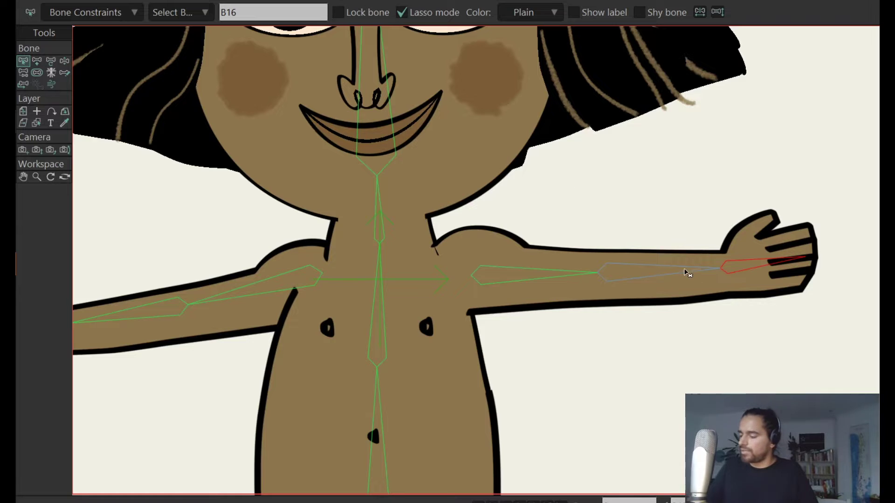
{"action": "left_click", "coordinate": [589, 450]}
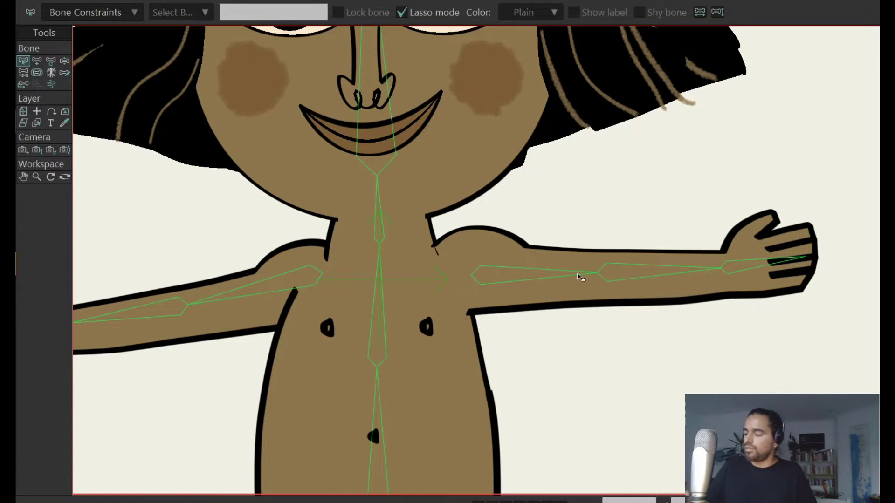
{"action": "left_click", "coordinate": [650, 269]}
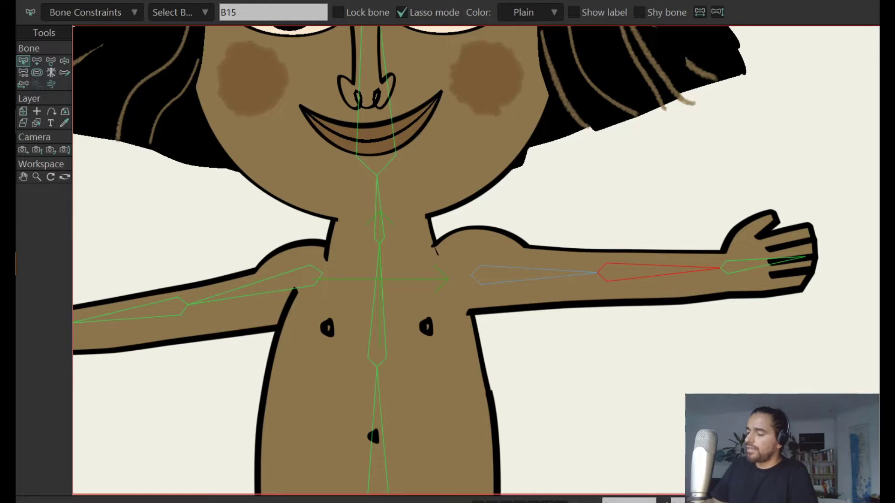
{"action": "left_click", "coordinate": [264, 48]}
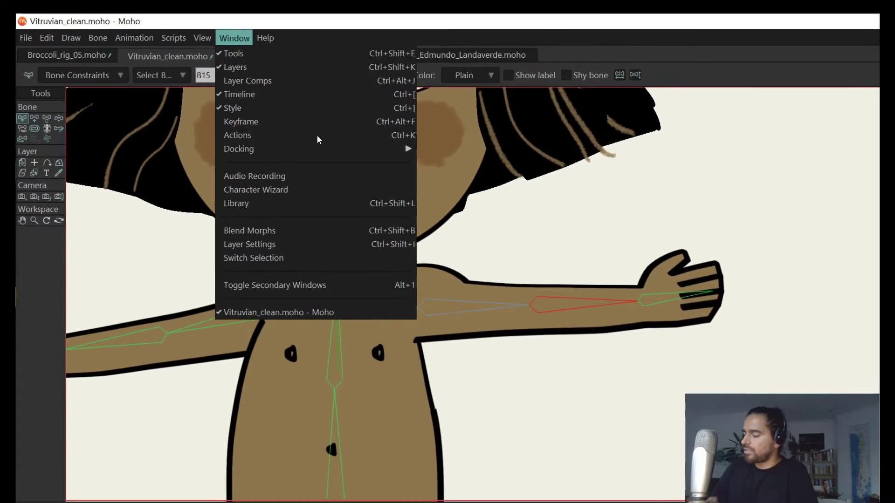
{"action": "left_click", "coordinate": [360, 158]}
{"action": "left_click_drag", "start_coordinate": [645, 102], "coordinate": [647, 84]}
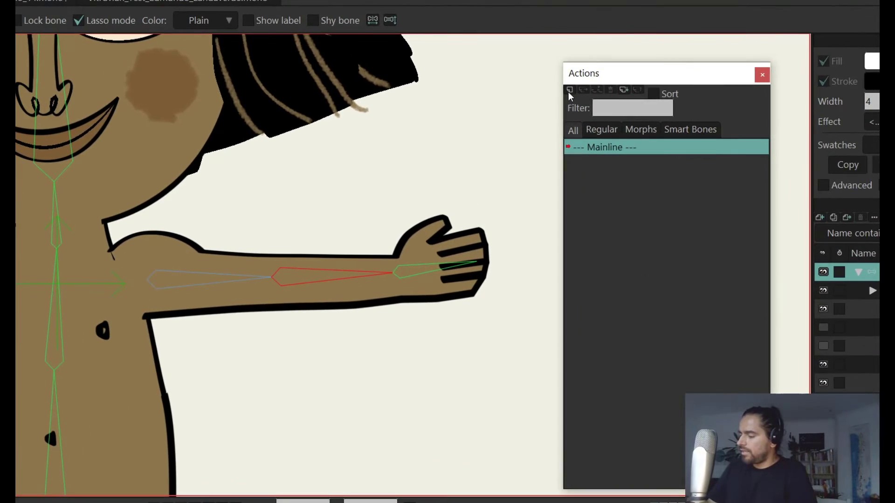
Step: Create action B15 for the forearm bone and bend the forearm up toward the head at frame 192
{"action": "left_click", "coordinate": [570, 90]}
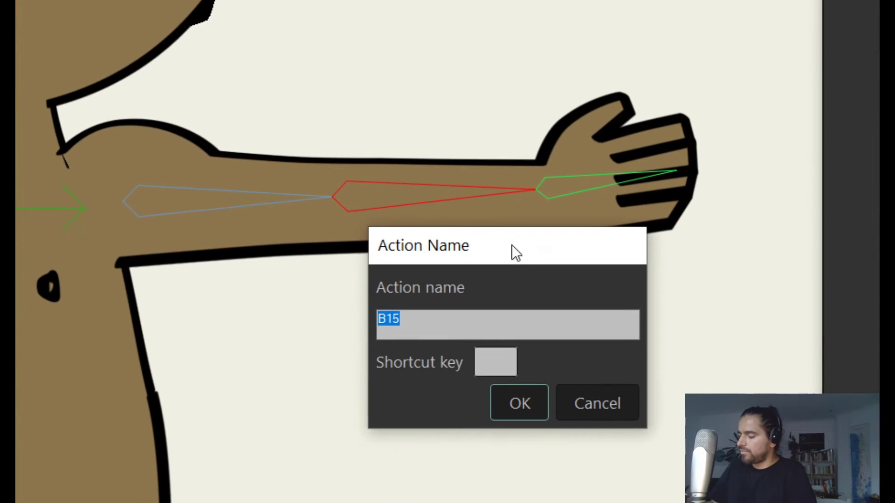
{"action": "left_click", "coordinate": [512, 402]}
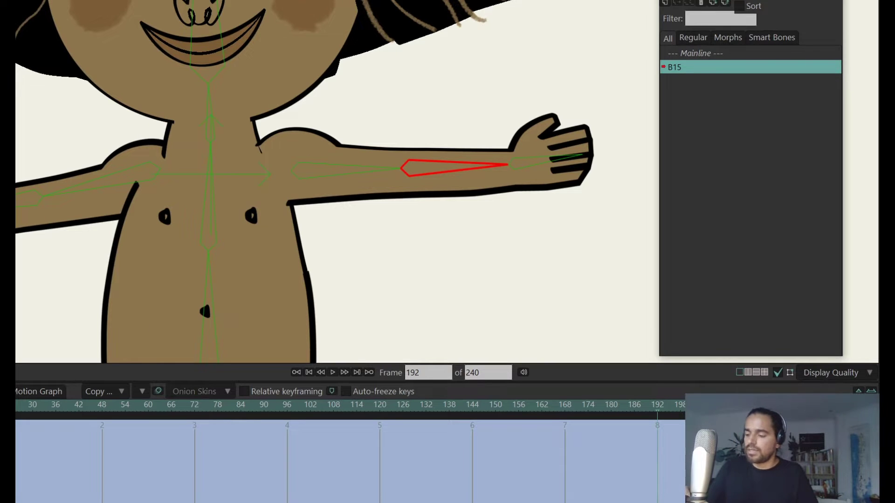
{"action": "left_click", "coordinate": [472, 171]}
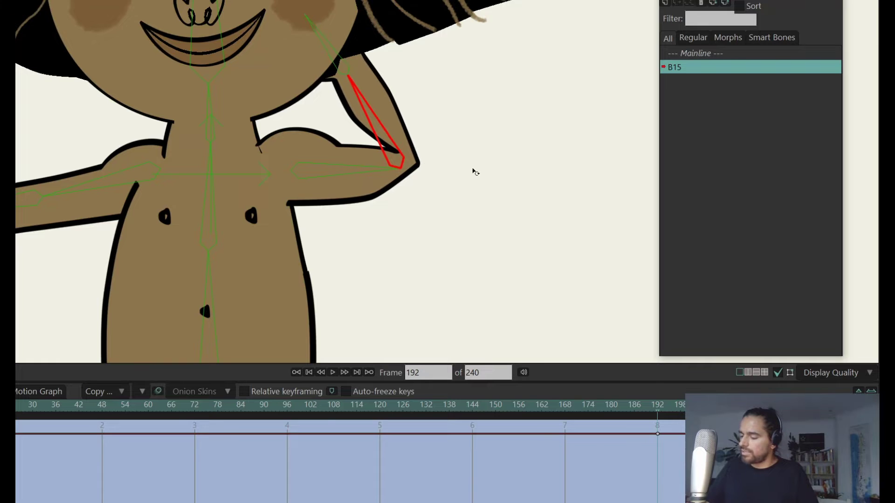
Step: On arm 1, move the outer elbow point outward and pull the inner elbow point toward the shoulder to reshape the bent elbow
{"action": "left_click", "coordinate": [297, 170], "text": "ctrl+alt"}
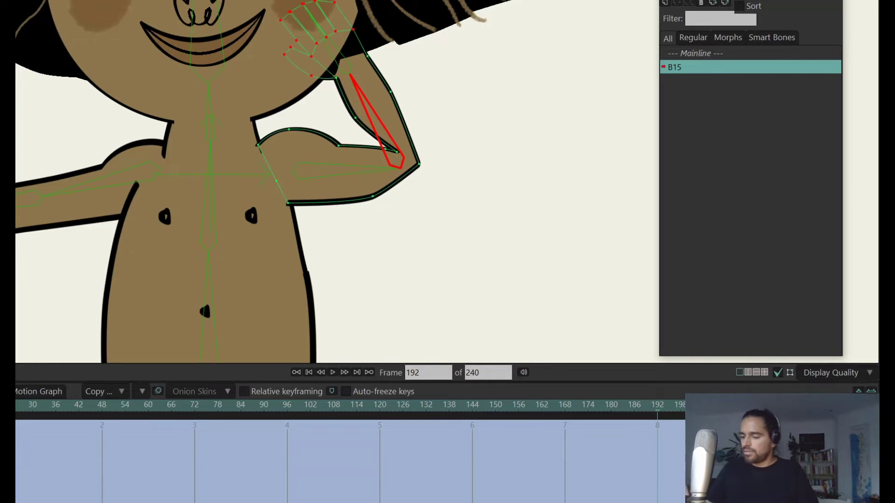
{"action": "left_click", "coordinate": [419, 136]}
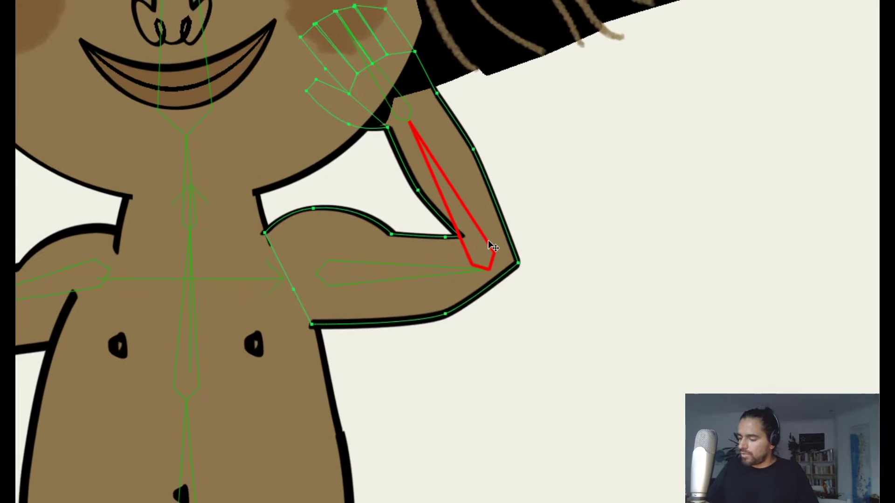
{"action": "left_click_drag", "start_coordinate": [418, 164], "coordinate": [417, 167]}
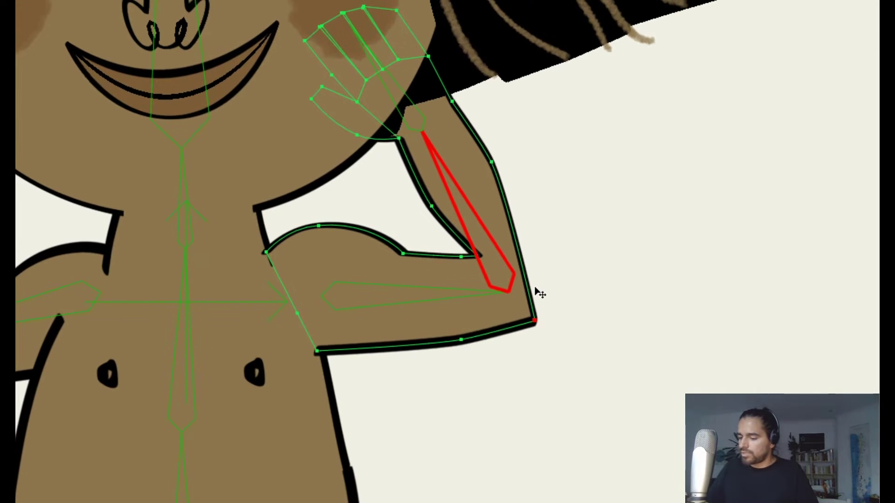
{"action": "left_click_drag", "start_coordinate": [484, 257], "coordinate": [462, 260]}
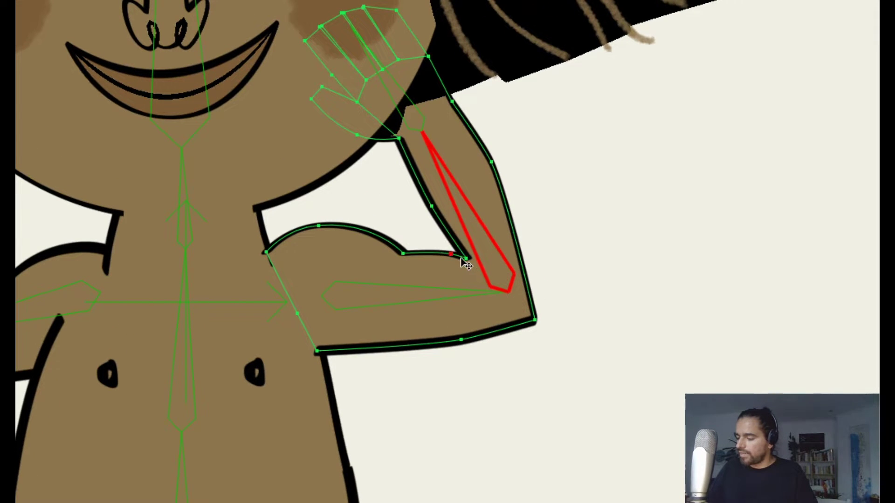
{"action": "mouse_move", "coordinate": [541, 323]}
{"action": "left_mouse_down"}
{"action": "mouse_move", "coordinate": [546, 334]}
{"action": "mouse_move", "coordinate": [554, 328]}
{"action": "left_mouse_up"}
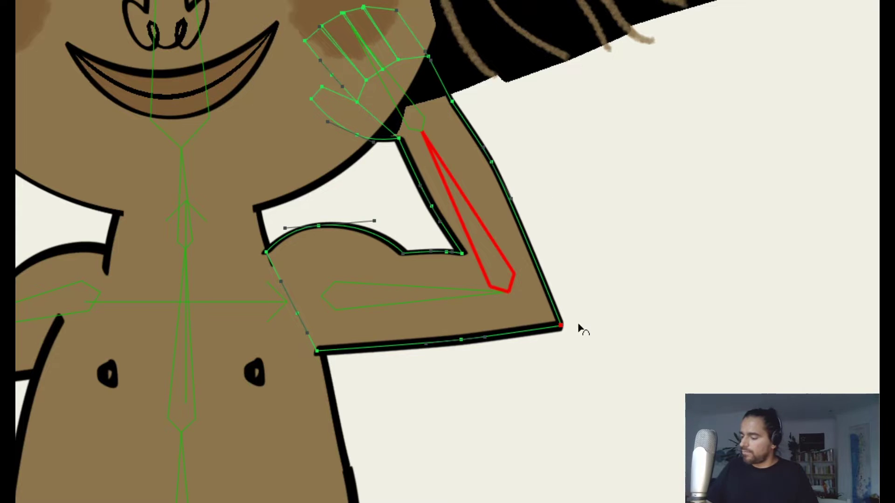
Step: Round the outer elbow point of arm 1 with the Curvature tool at the full bend
{"action": "left_click_drag", "start_coordinate": [580, 326], "coordinate": [575, 335]}
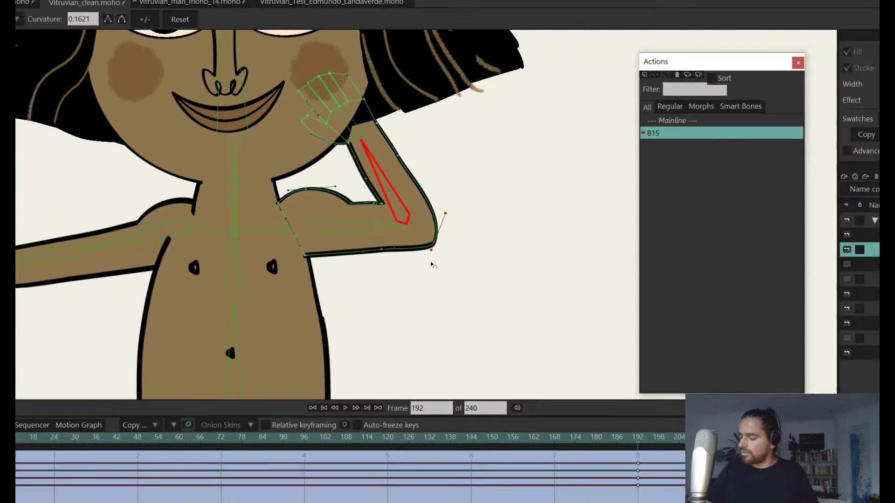
{"action": "left_click_drag", "start_coordinate": [431, 264], "coordinate": [468, 219]}
{"action": "scroll", "coordinate": [561, 384], "scroll_direction": "up", "scroll_amount": 20}
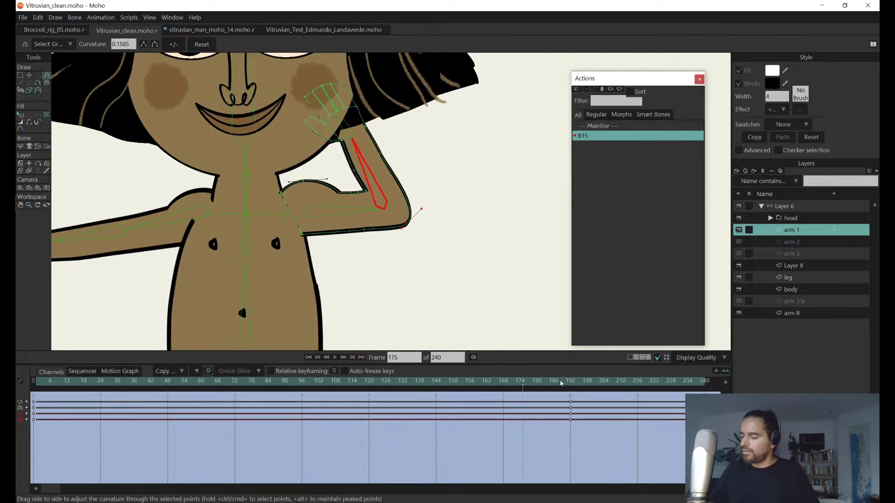
Step: Scrub to about the middle of action B15 and lower arm 1's inner elbow point into a cleaner bend
{"action": "scroll", "coordinate": [561, 384], "scroll_direction": "down", "scroll_amount": 15}
{"action": "scroll", "coordinate": [561, 384], "scroll_direction": "down", "scroll_amount": 6}
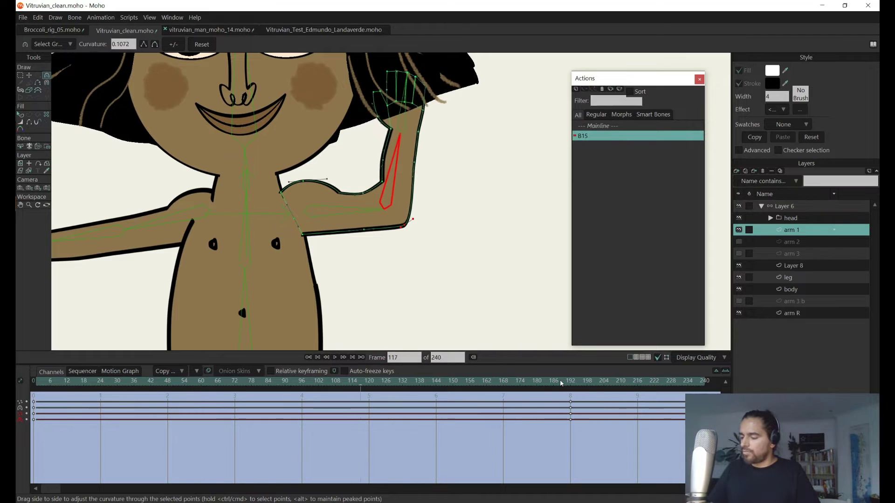
{"action": "left_click", "coordinate": [30, 75]}
{"action": "left_click_drag", "start_coordinate": [386, 178], "coordinate": [383, 202]}
{"action": "scroll", "coordinate": [44, 387], "scroll_direction": "up", "scroll_amount": 20}
{"action": "scroll", "coordinate": [44, 386], "scroll_direction": "down", "scroll_amount": 20}
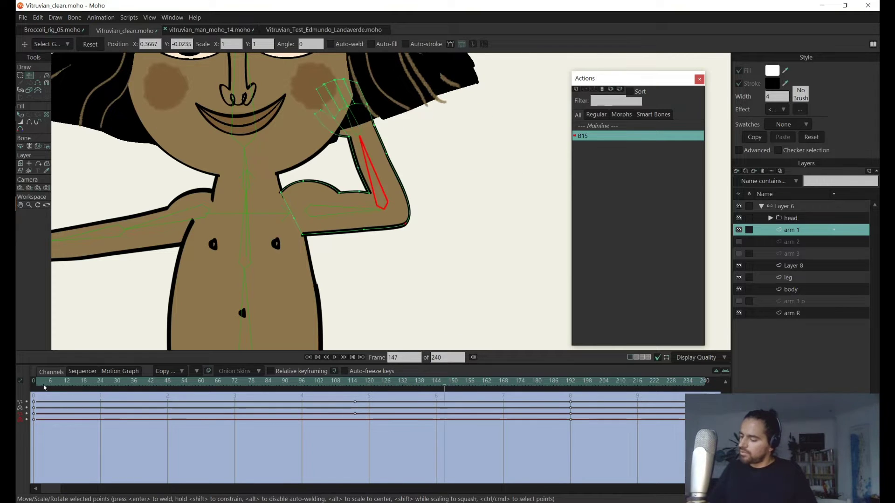
Step: Move arm 1's outer elbow point inward at the full bend, key it at frame 192 and scrub action B15 to check it
{"action": "scroll", "coordinate": [44, 386], "scroll_direction": "down", "scroll_amount": 9}
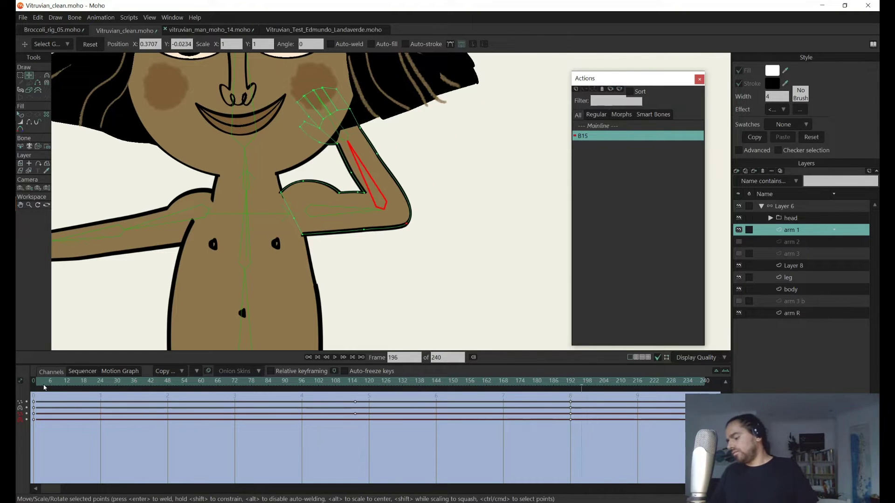
{"action": "left_click_drag", "start_coordinate": [435, 233], "coordinate": [428, 227]}
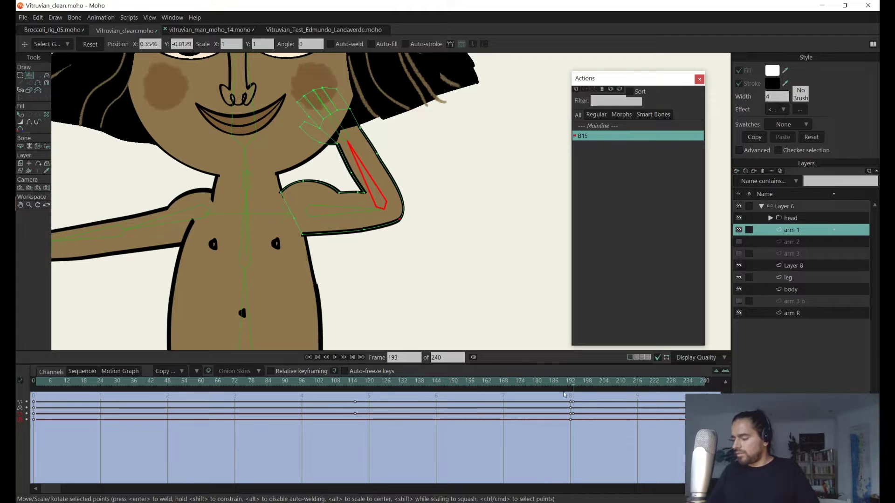
{"action": "scroll", "coordinate": [572, 382], "scroll_direction": "down", "scroll_amount": 8}
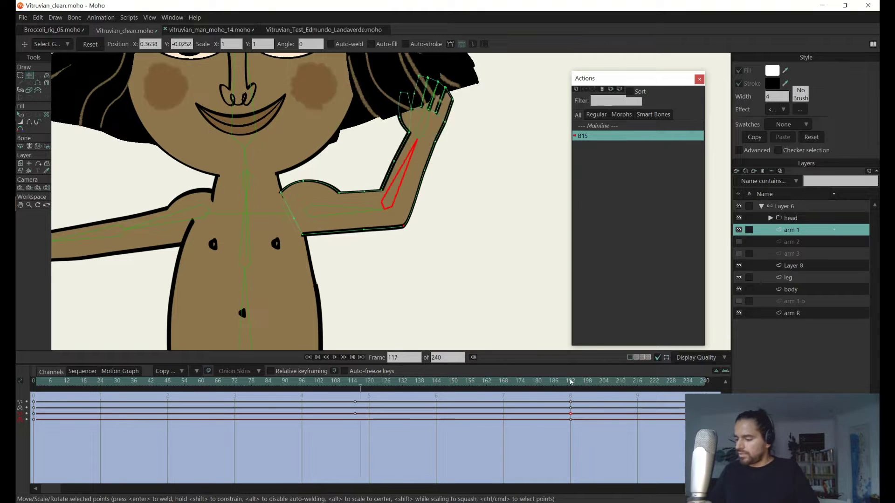
Step: Return to Mainline, create action B15 2 for the Layer 6 forearm bone and bend the forearm downward at frame 193
{"action": "left_click", "coordinate": [604, 127]}
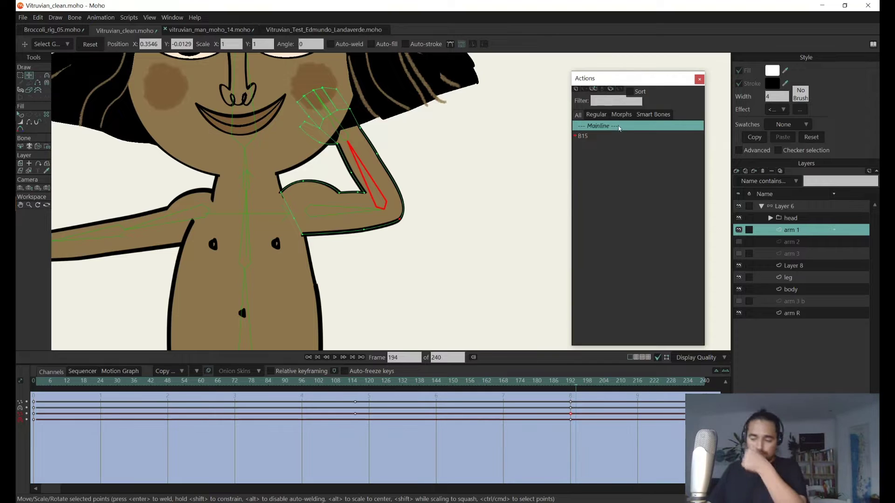
{"action": "double_click", "coordinate": [619, 127]}
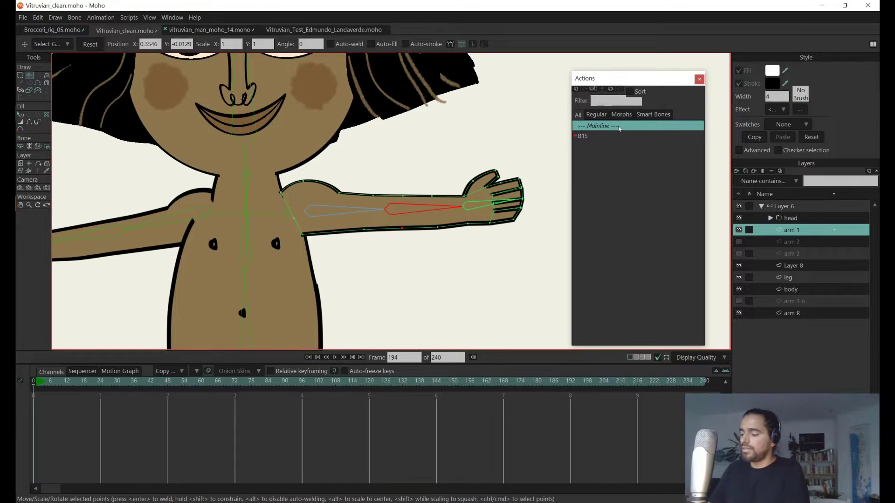
{"action": "left_click", "coordinate": [783, 212]}
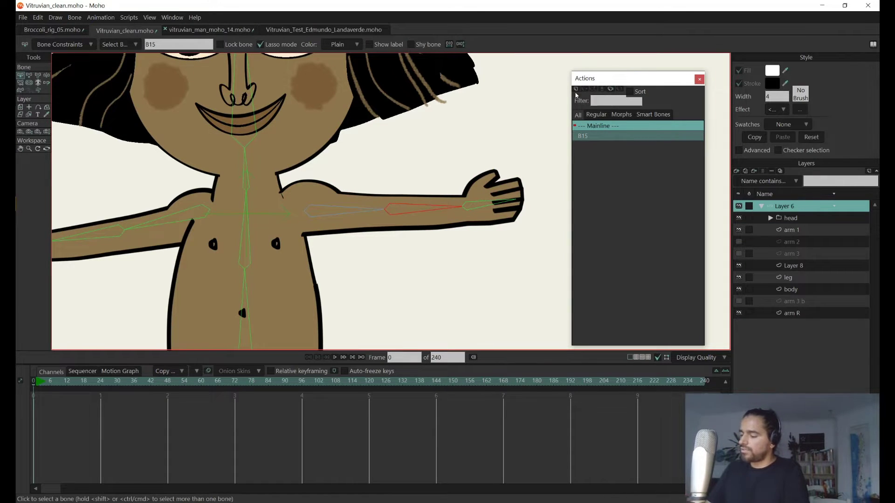
{"action": "left_click", "coordinate": [576, 94]}
{"action": "left_click", "coordinate": [456, 288]}
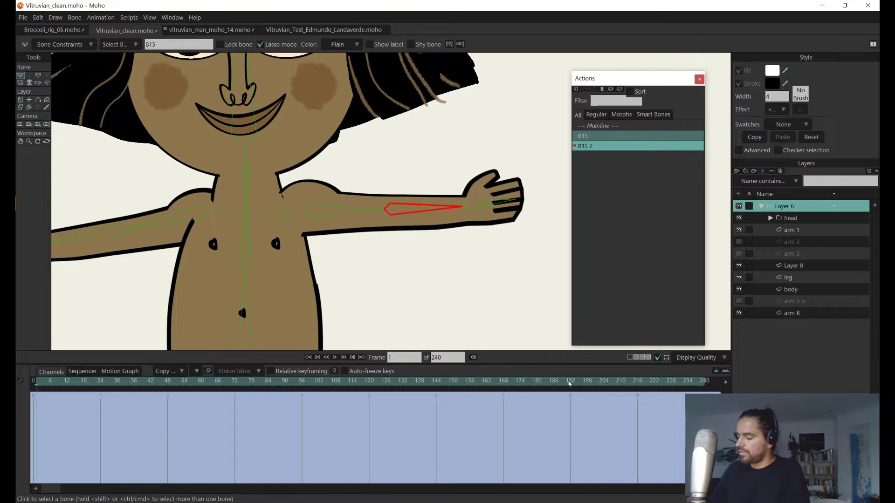
{"action": "left_click", "coordinate": [38, 76]}
{"action": "left_click_drag", "start_coordinate": [447, 200], "coordinate": [400, 224]}
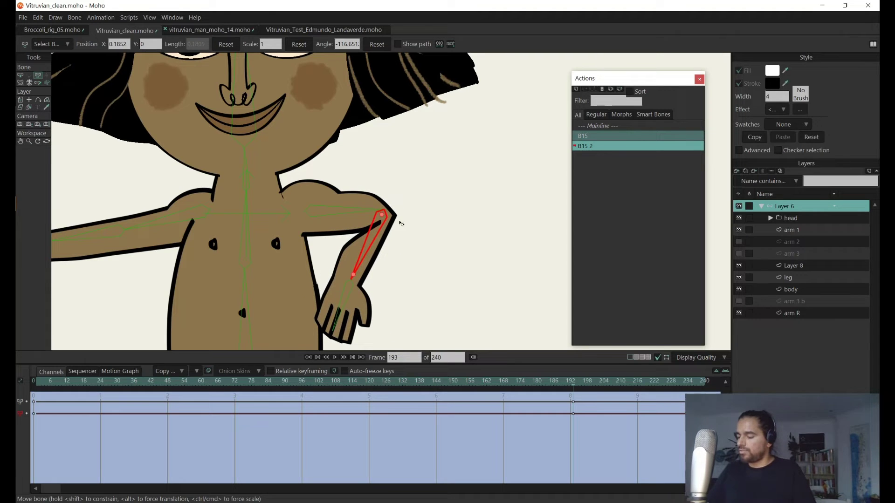
Step: On arm 1, reposition the inner and outer elbow points for the downward bend and round the outer elbow
{"action": "left_click", "coordinate": [802, 231]}
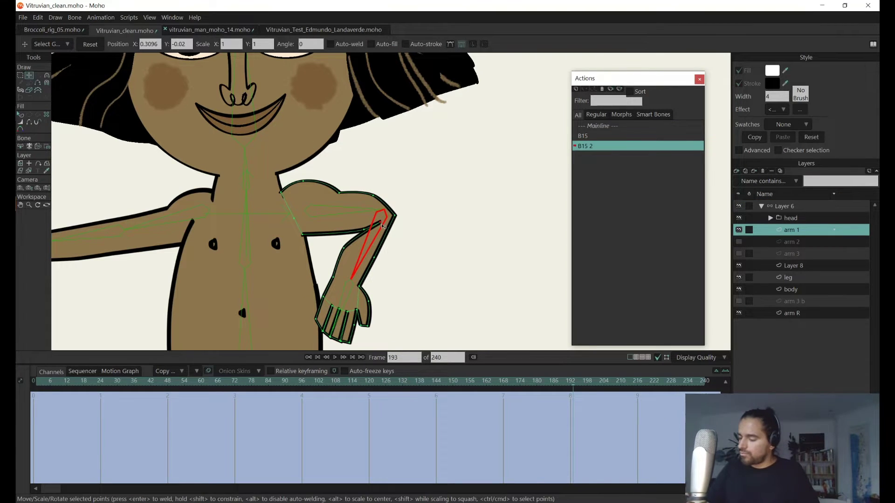
{"action": "left_click_drag", "start_coordinate": [382, 227], "coordinate": [357, 236]}
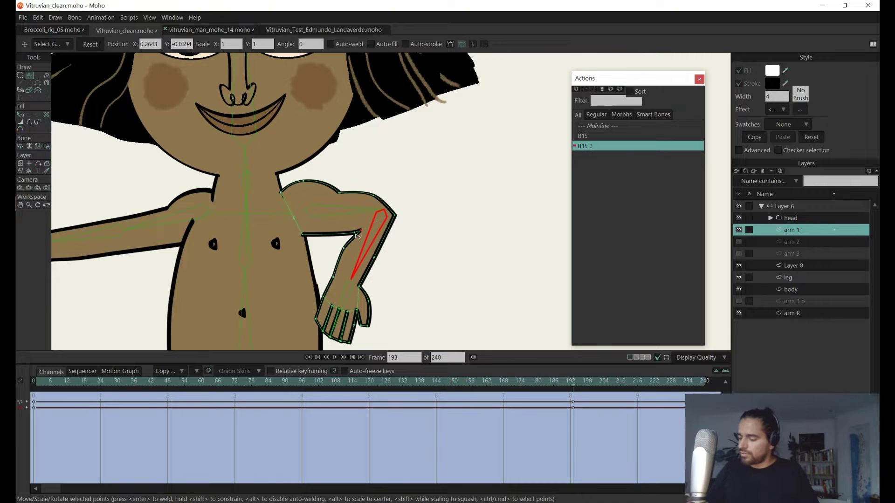
{"action": "left_click_drag", "start_coordinate": [375, 199], "coordinate": [399, 209]}
{"action": "key", "text": "c"}
{"action": "key", "text": "t"}
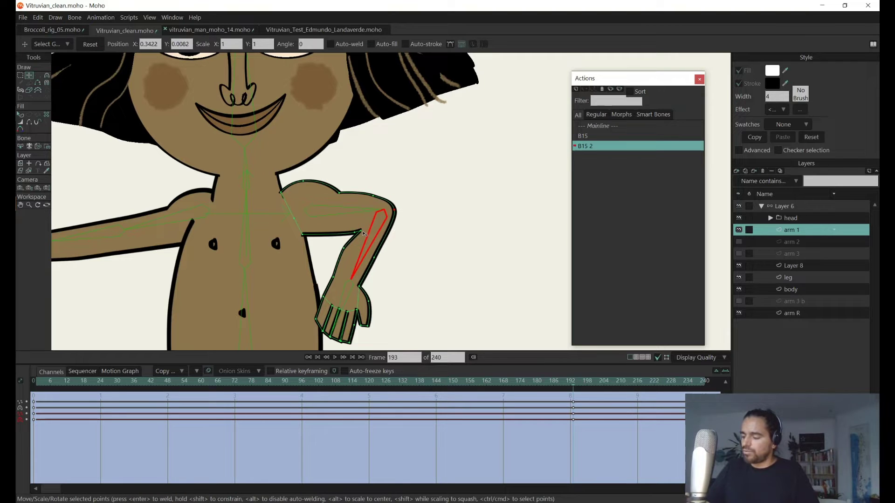
{"action": "left_click_drag", "start_coordinate": [364, 234], "coordinate": [398, 211]}
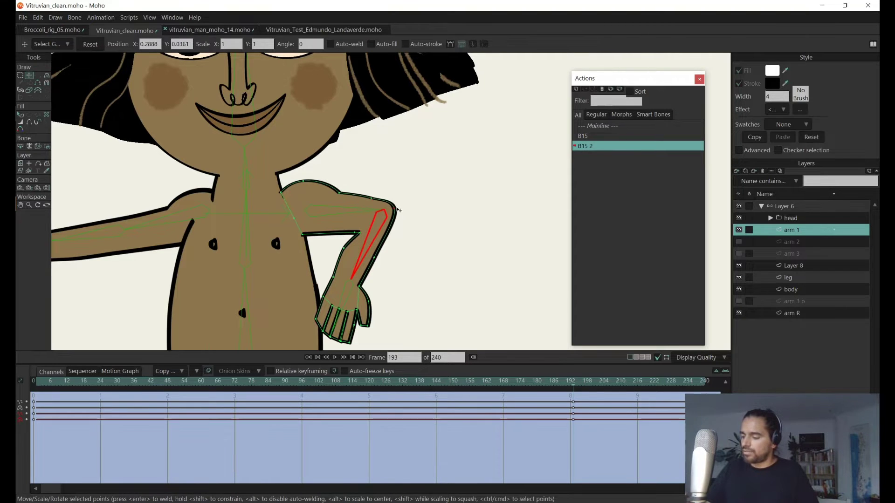
Step: Play through action B15 2, square up arm 1's inner elbow point at frame 110 and recheck the bend
{"action": "left_click", "coordinate": [568, 385]}
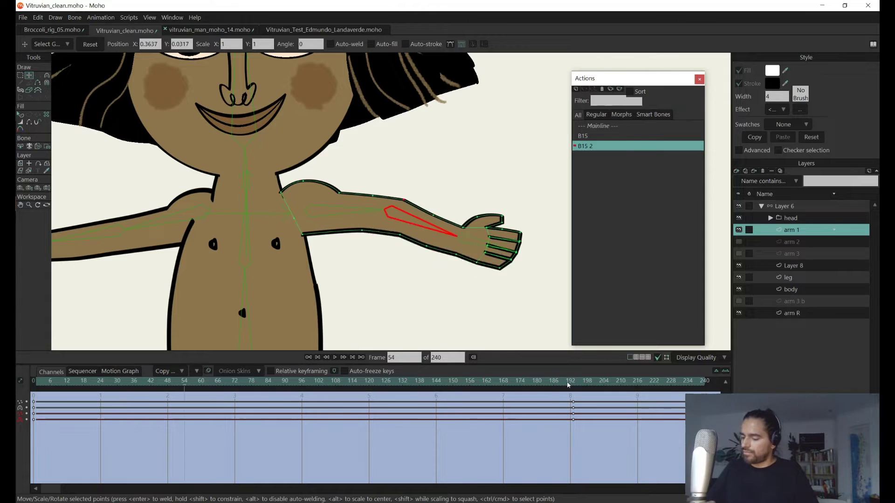
{"action": "key", "text": "space"}
{"action": "left_click", "coordinate": [391, 246]}
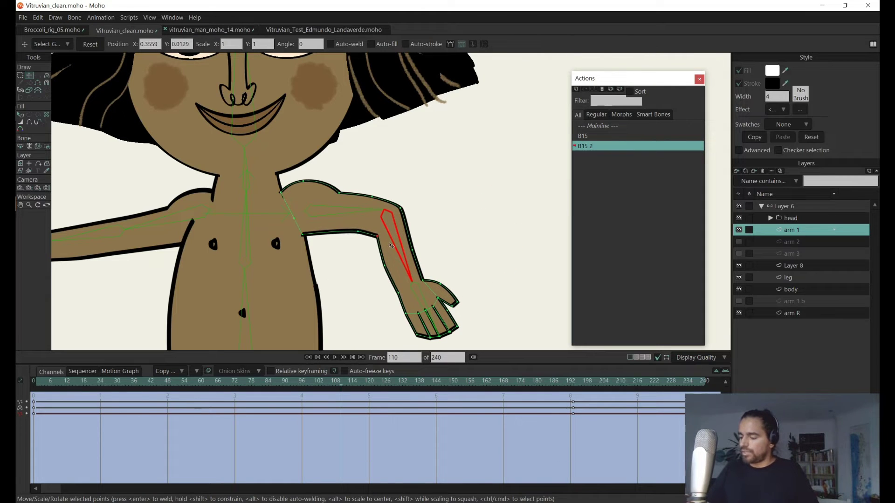
{"action": "left_click_drag", "start_coordinate": [390, 246], "coordinate": [380, 235]}
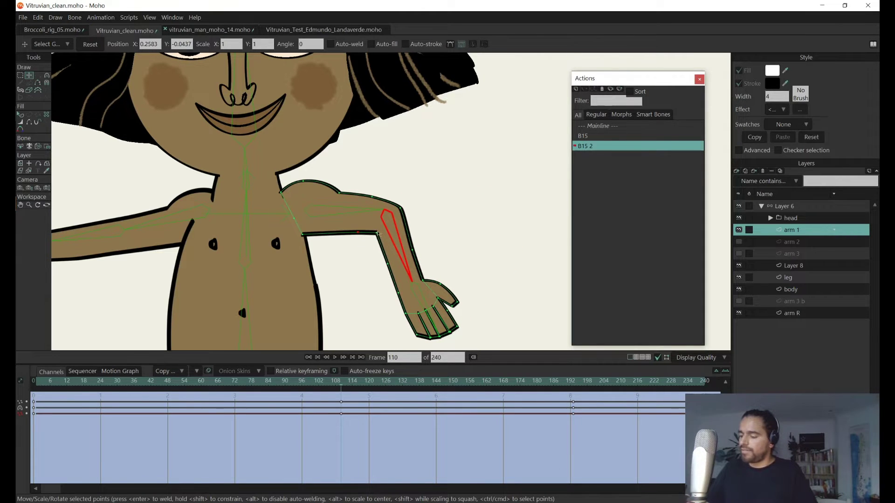
{"action": "key", "text": "space"}
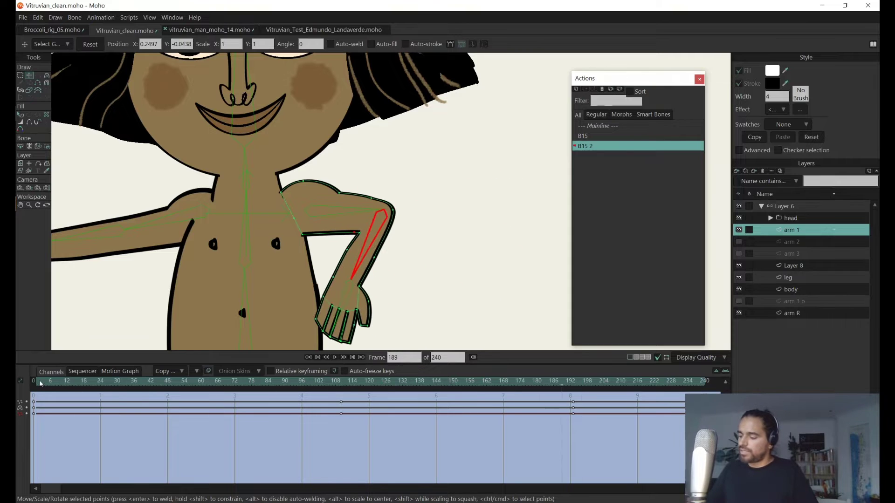
{"action": "key", "text": "space"}
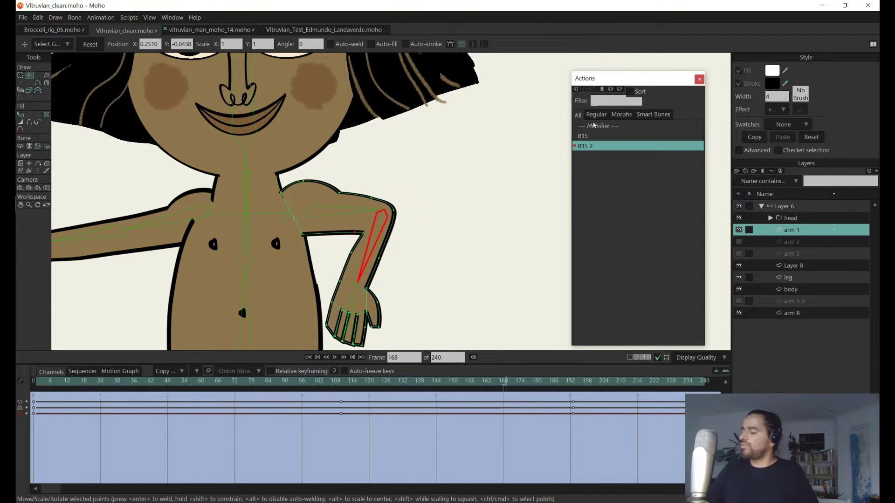
Step: Return to Mainline, select the Layer 6 bone layer and look at its bone parenting with Reparent Bone before returning to Select Bone
{"action": "double_click", "coordinate": [626, 125]}
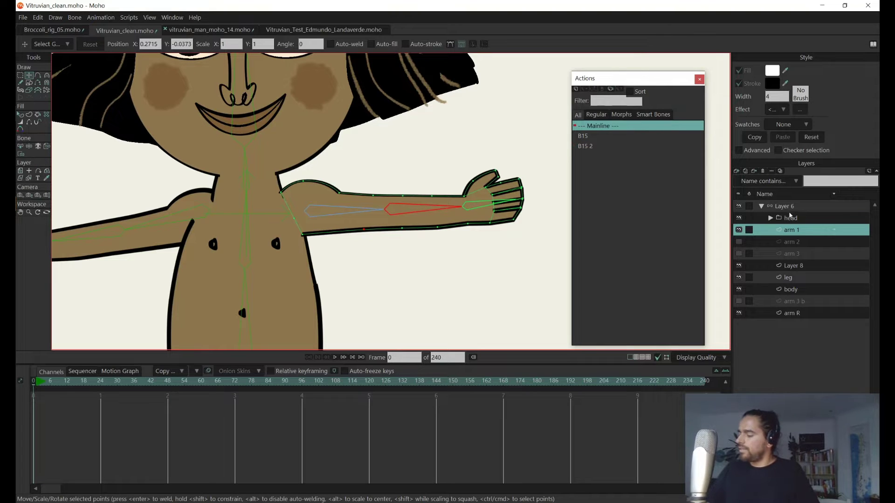
{"action": "left_click", "coordinate": [805, 206]}
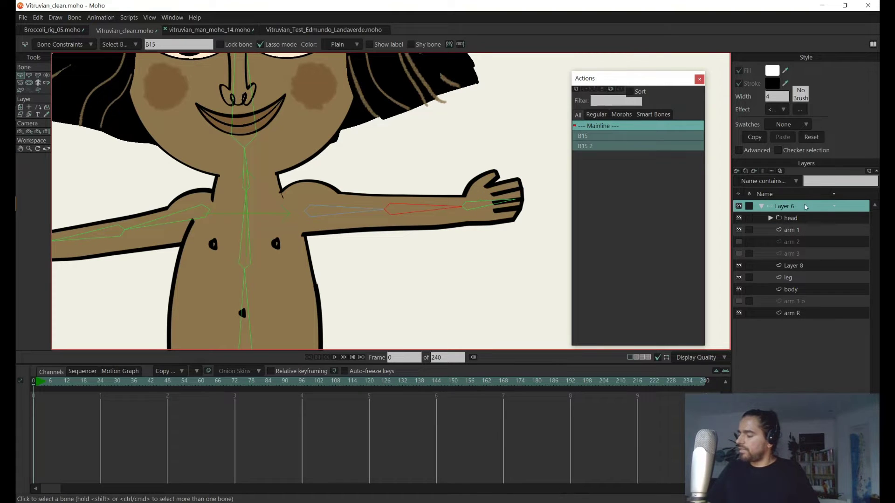
{"action": "left_click", "coordinate": [46, 75]}
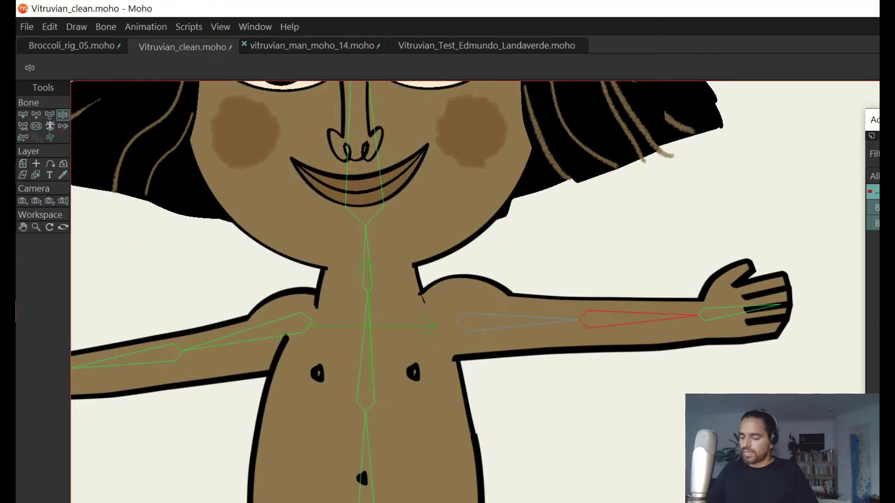
{"action": "key", "text": "b"}
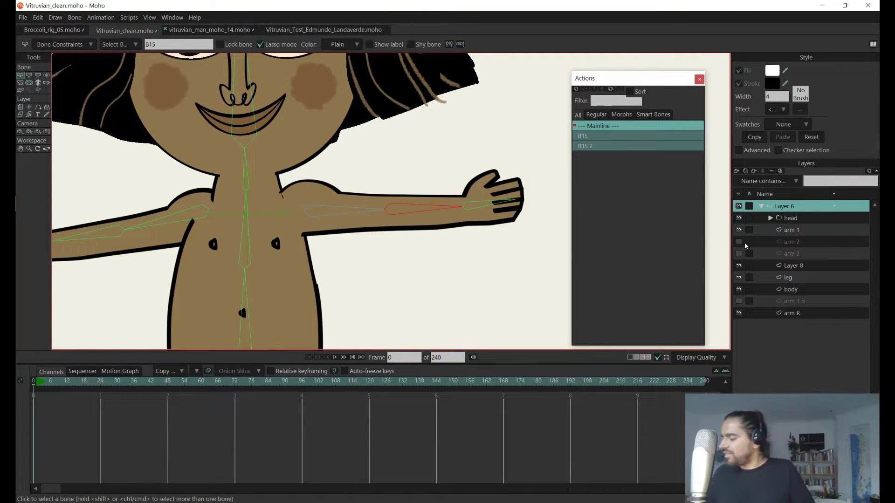
Step: Make the arm 2 layer visible and select it
{"action": "left_click", "coordinate": [739, 243]}
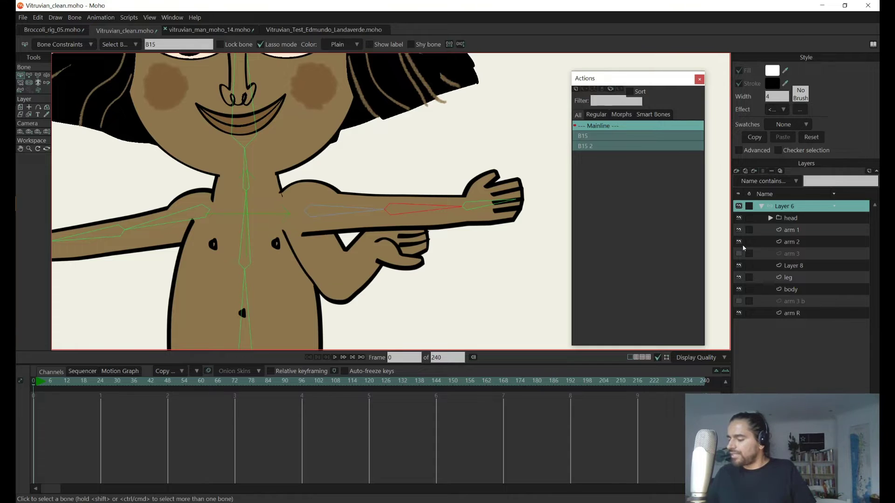
{"action": "left_click", "coordinate": [795, 242]}
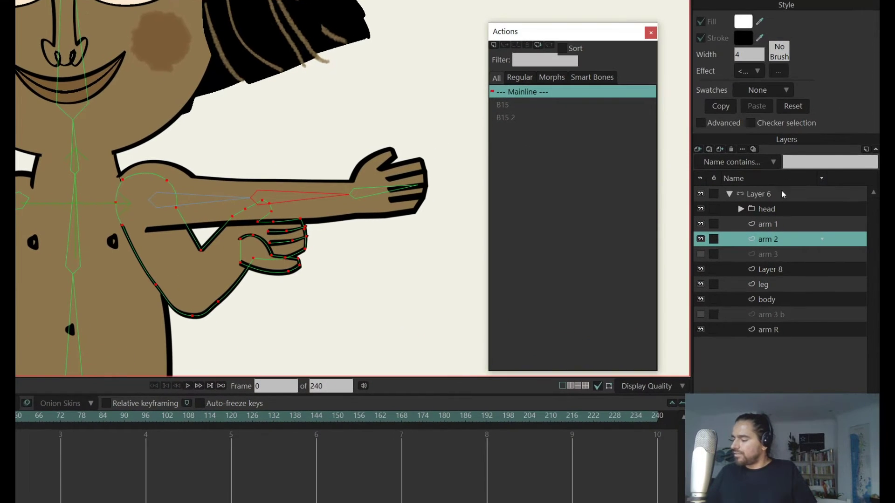
Step: Hide arm 1 and, on the Layer 6 bone layer, add a three-bone chain along arm 2 parented to the chest bone B2
{"action": "left_click", "coordinate": [700, 224]}
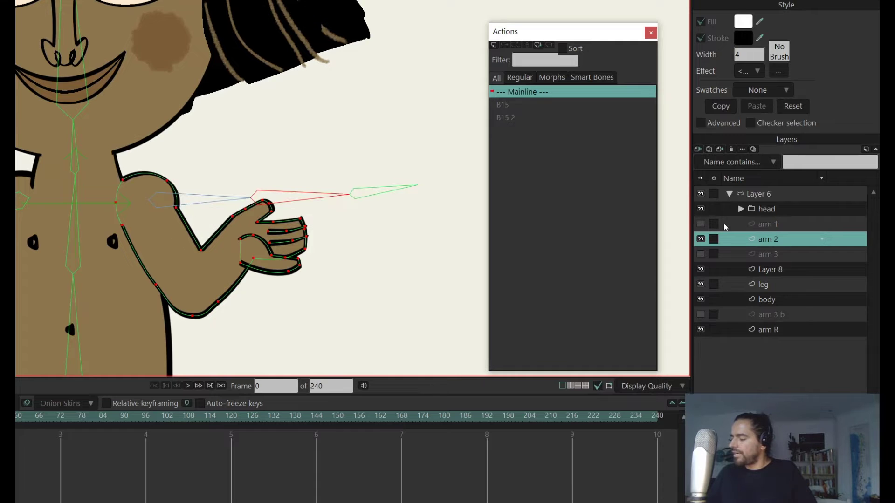
{"action": "left_click", "coordinate": [775, 195]}
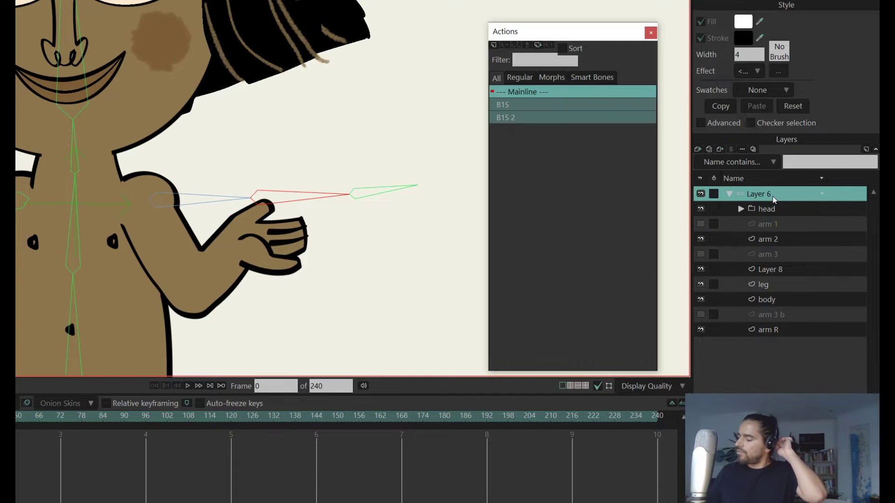
{"action": "left_click", "coordinate": [80, 224]}
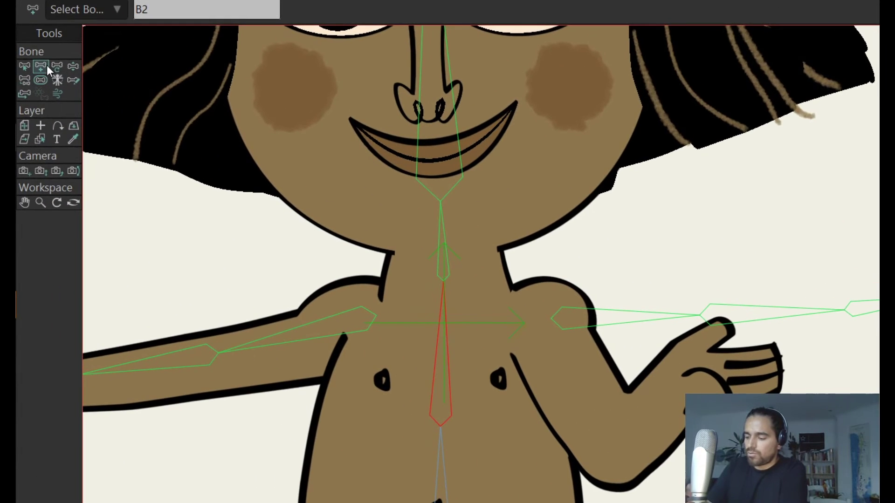
{"action": "left_click_drag", "start_coordinate": [551, 341], "coordinate": [774, 375]}
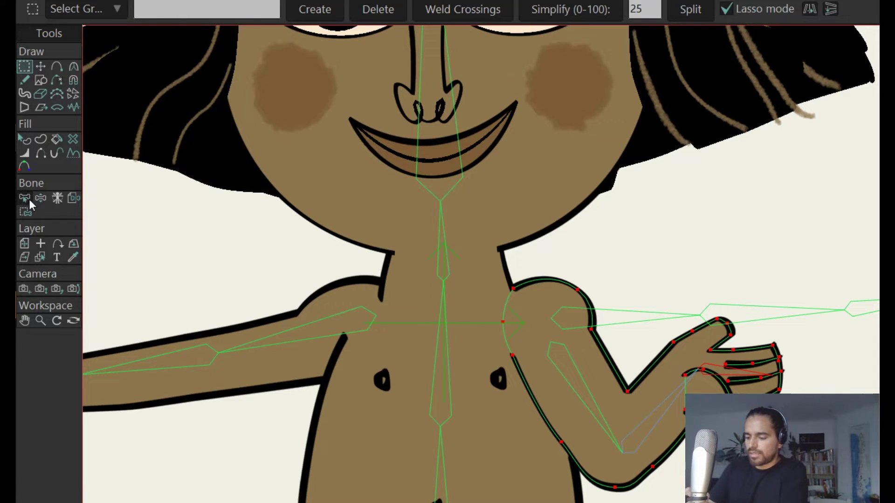
Step: Flexi-bind the arm 2 layer to only its own upper arm, forearm and hand bones
{"action": "left_click", "coordinate": [25, 199]}
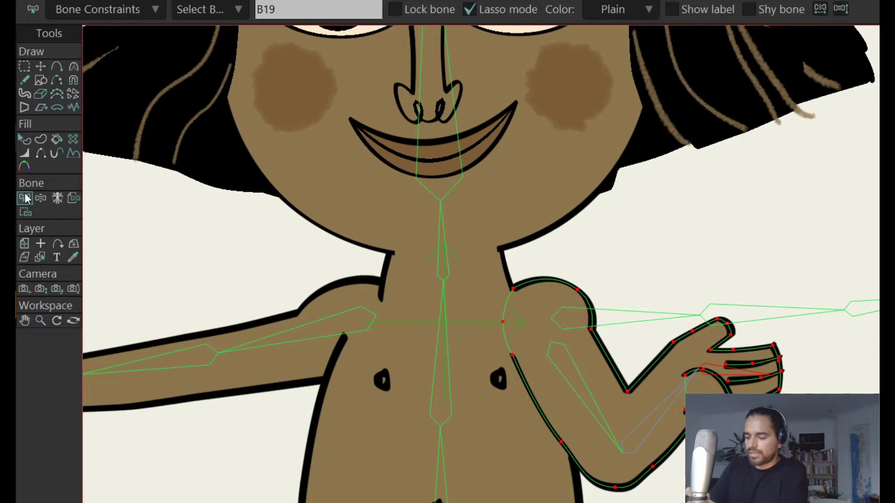
{"action": "left_click", "coordinate": [588, 402]}
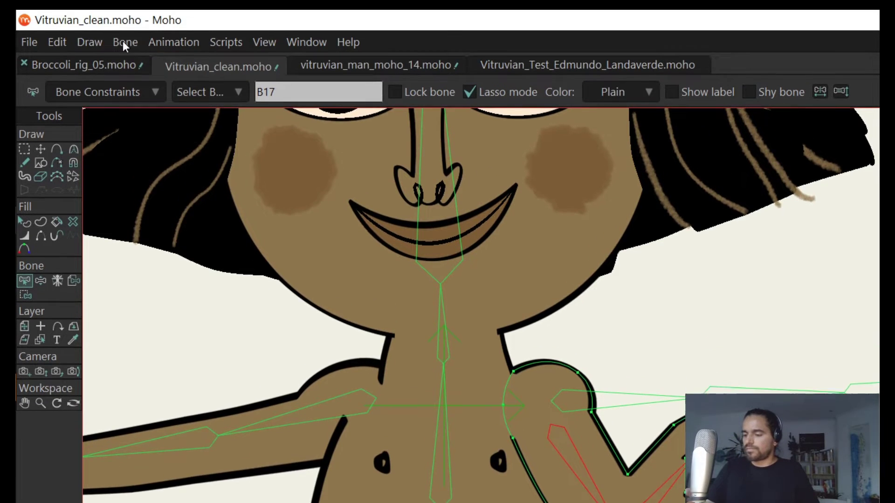
{"action": "left_click", "coordinate": [124, 42]}
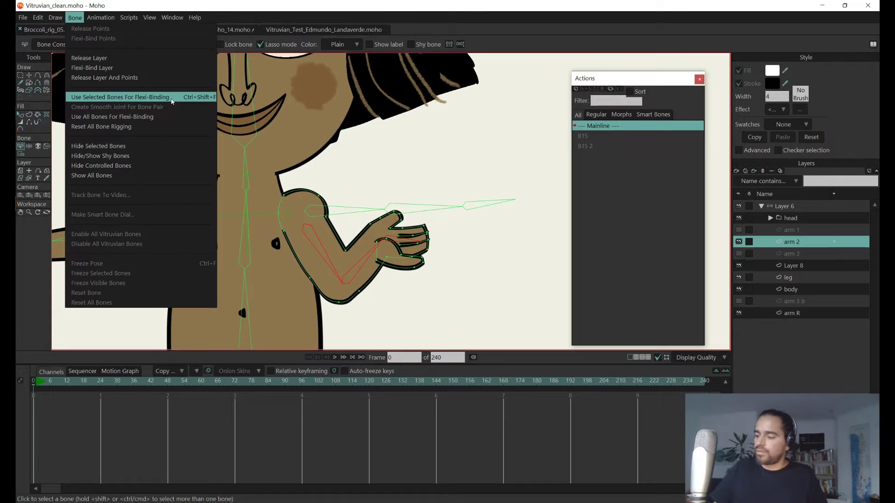
{"action": "left_click", "coordinate": [171, 98]}
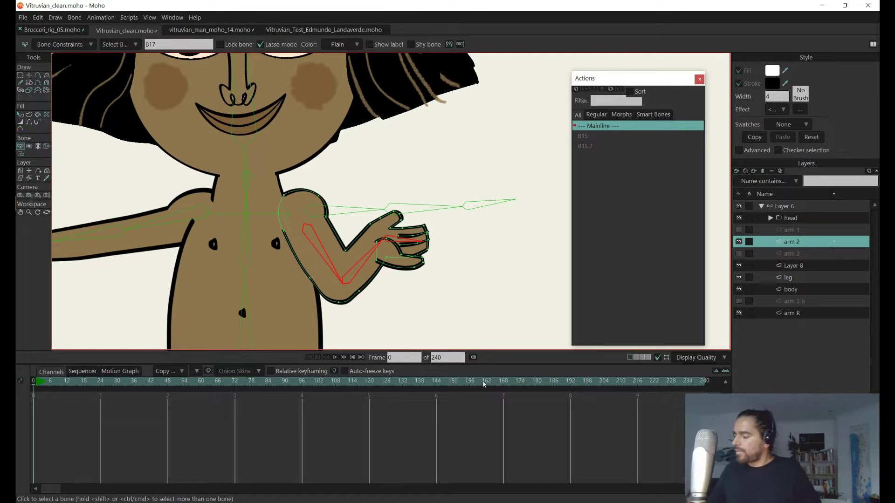
Step: On Layer 6, inspect the bone strength regions of the arm 2 bones and test the arm's bend with Manipulate Bones
{"action": "left_click", "coordinate": [792, 209]}
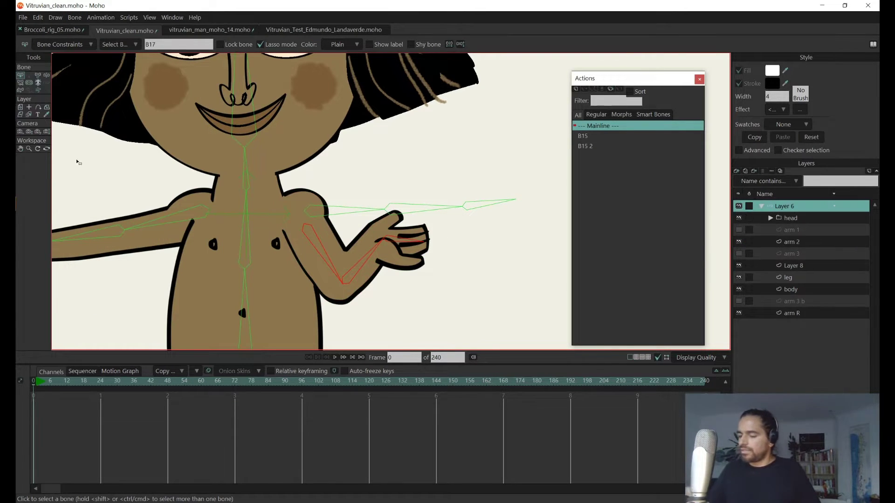
{"action": "left_click", "coordinate": [29, 83]}
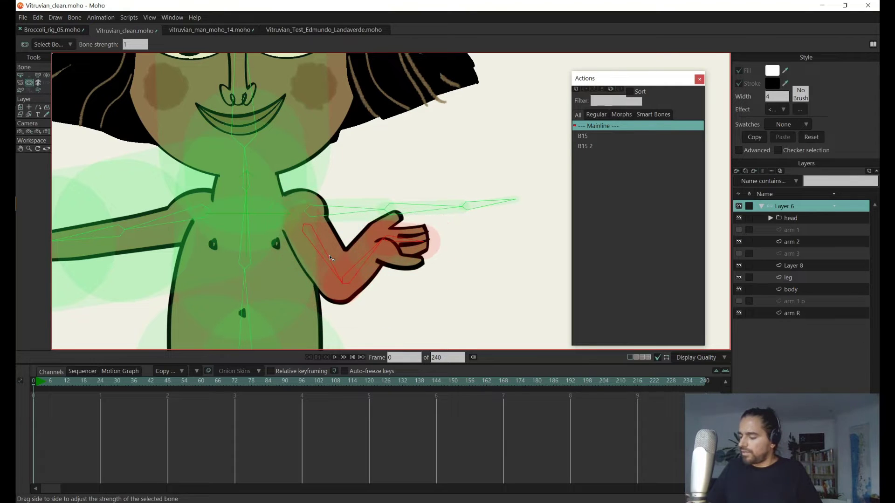
{"action": "key", "text": "z"}
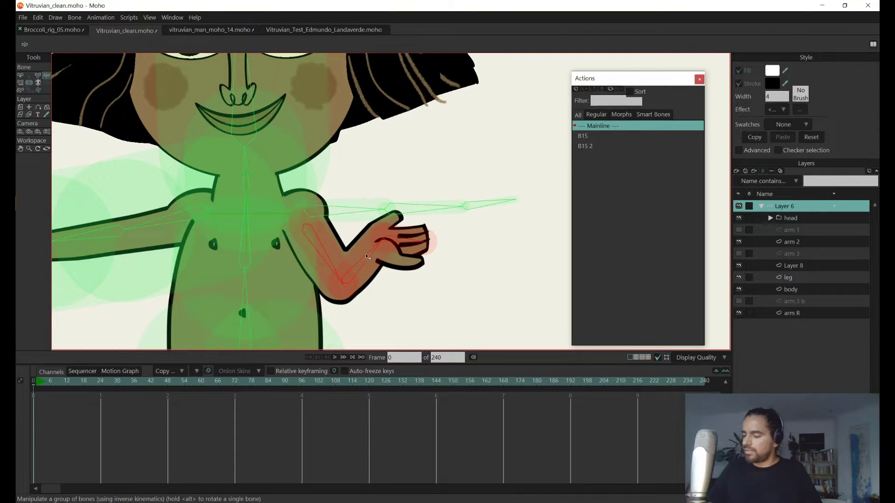
{"action": "mouse_move", "coordinate": [366, 257]}
{"action": "left_mouse_down"}
{"action": "mouse_move", "coordinate": [379, 236]}
{"action": "mouse_move", "coordinate": [366, 243]}
{"action": "left_mouse_up"}
{"action": "key", "text": "z"}
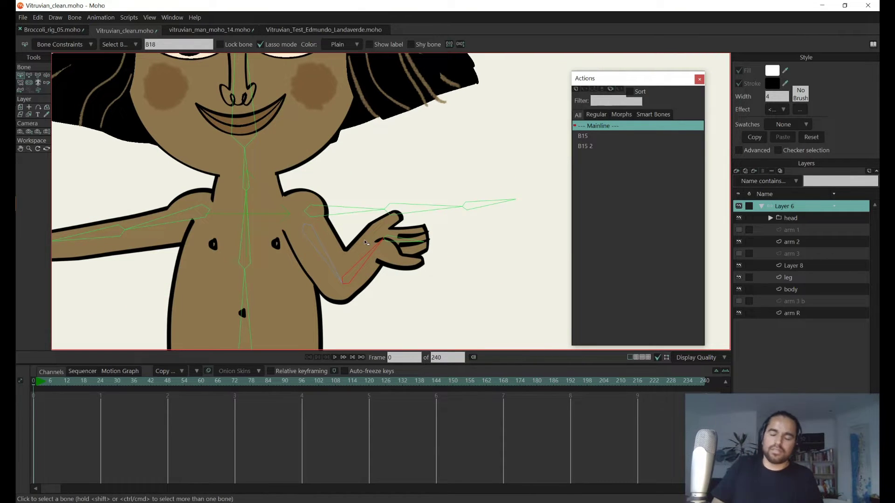
Step: Show arm 1 alongside arm 2 and group the upper arm bones of both arms as a Vitruvian Bones group
{"action": "left_click", "coordinate": [739, 242]}
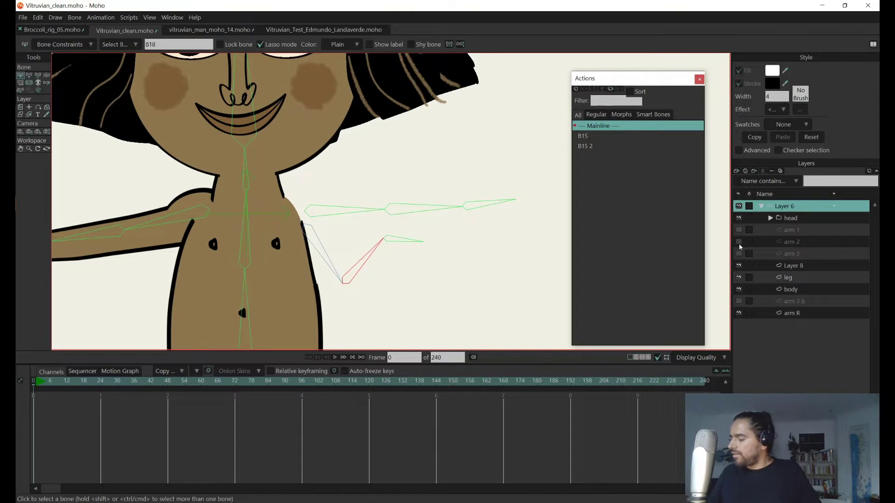
{"action": "left_click", "coordinate": [739, 242]}
{"action": "left_click", "coordinate": [739, 230]}
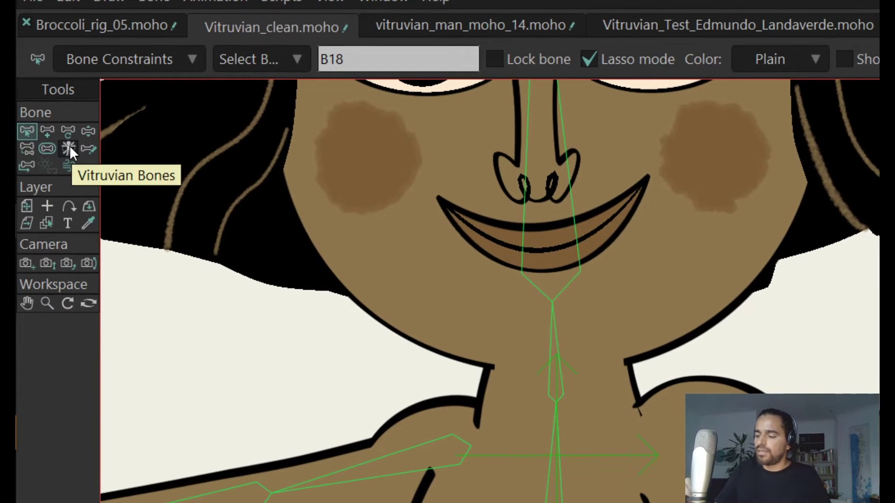
{"action": "left_click", "coordinate": [72, 150]}
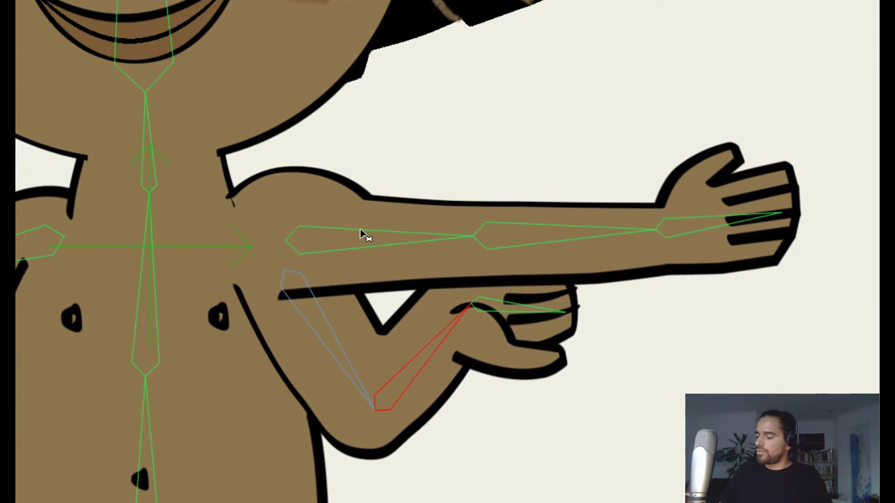
{"action": "left_click", "coordinate": [364, 226]}
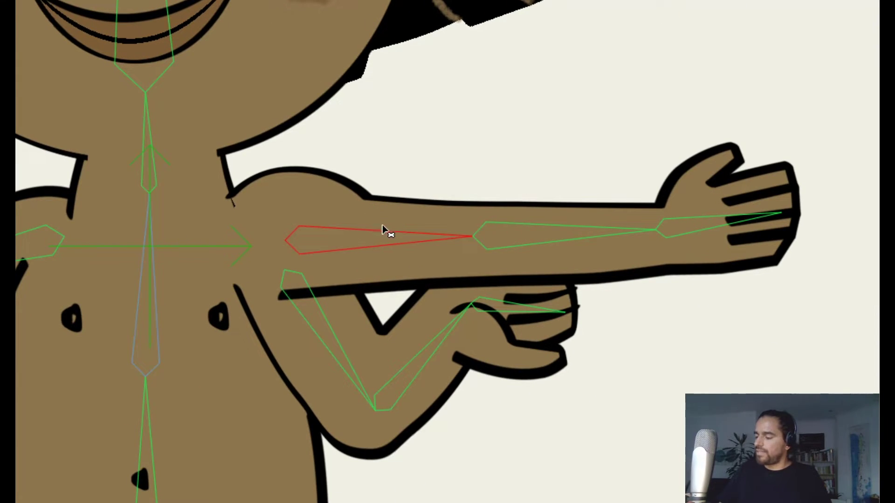
{"action": "left_click", "coordinate": [313, 303], "text": "shift"}
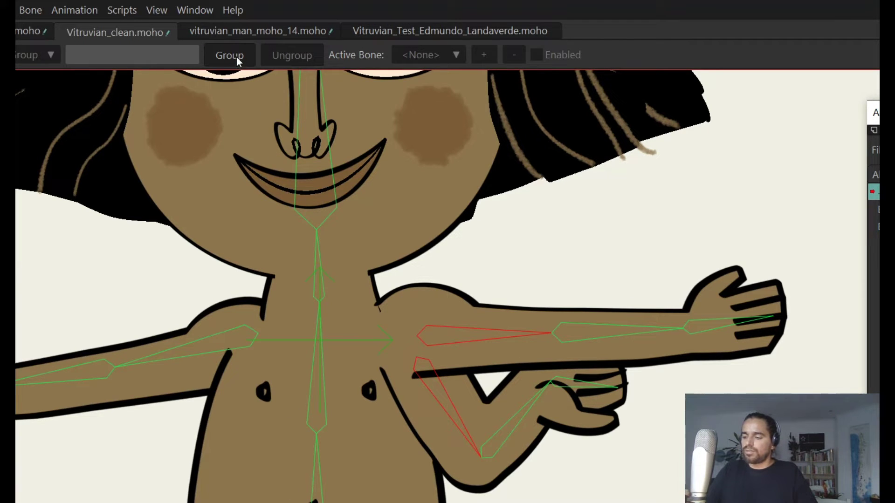
{"action": "left_click", "coordinate": [236, 55]}
{"action": "left_click", "coordinate": [237, 55]}
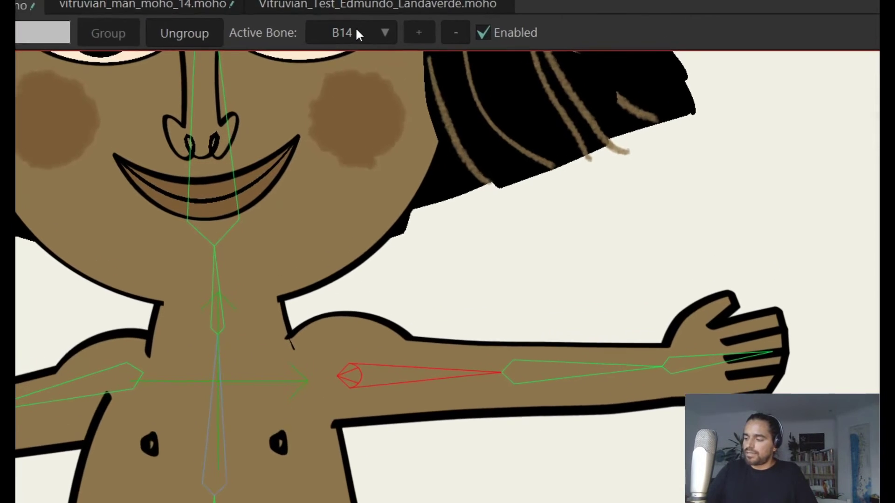
Step: Switch the Vitruvian group's active bone back and forth between B14 and B17 to compare both arms, ending on B14
{"action": "left_click", "coordinate": [425, 57]}
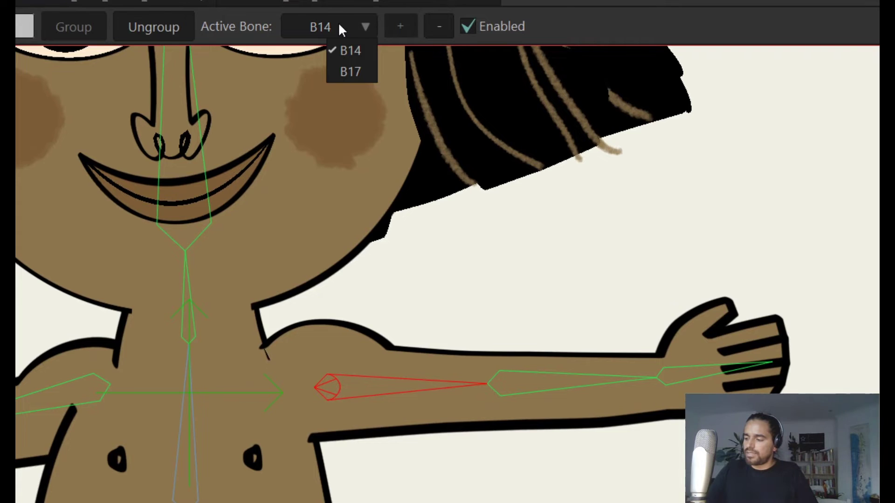
{"action": "left_click", "coordinate": [356, 70]}
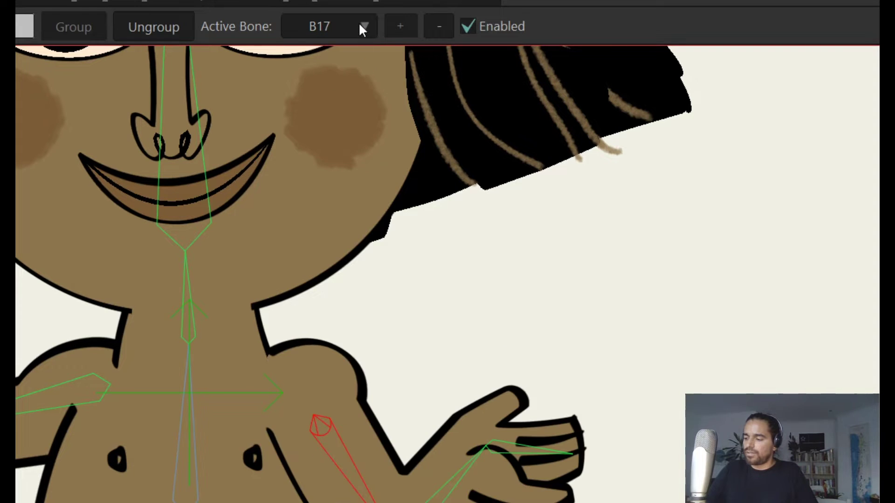
{"action": "left_click", "coordinate": [362, 28]}
{"action": "left_click", "coordinate": [367, 48]}
{"action": "left_click", "coordinate": [366, 26]}
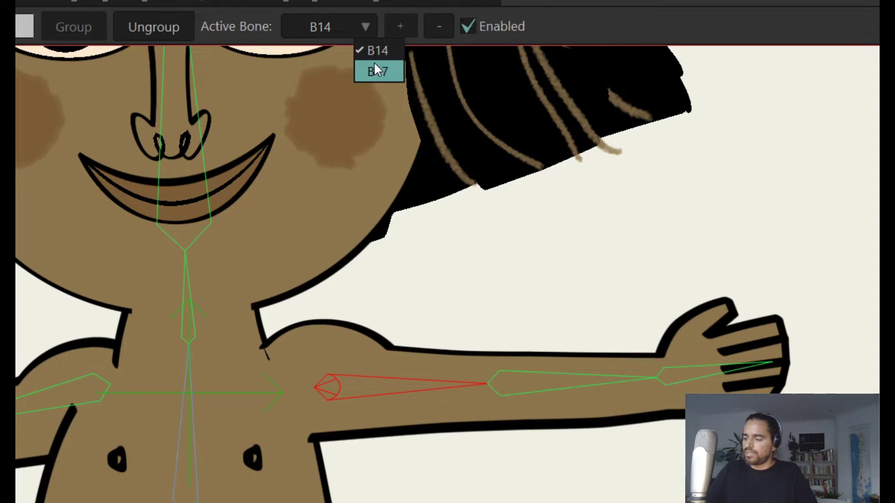
{"action": "left_click", "coordinate": [374, 70]}
{"action": "left_click", "coordinate": [364, 28]}
{"action": "left_click", "coordinate": [373, 43]}
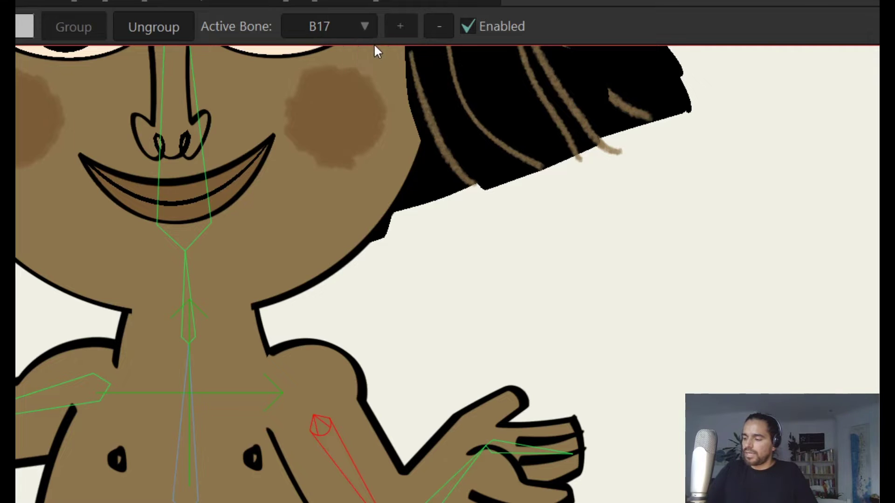
{"action": "left_click", "coordinate": [374, 43]}
{"action": "left_click", "coordinate": [372, 49]}
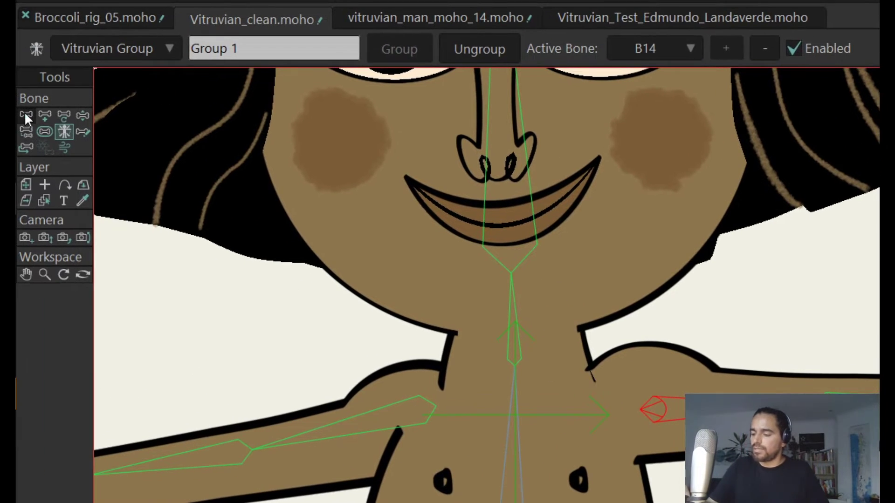
Step: Rename the upper arm bone B14 to "arm 1"
{"action": "left_click", "coordinate": [25, 115]}
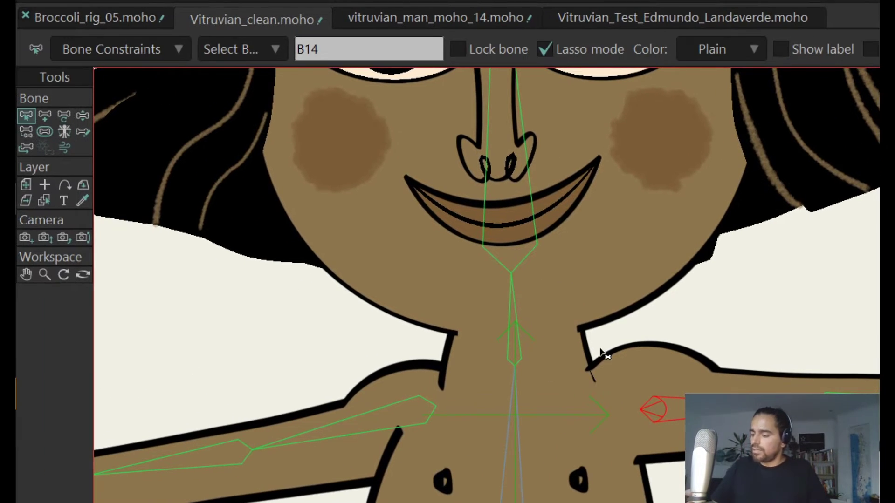
{"action": "left_click", "coordinate": [331, 47]}
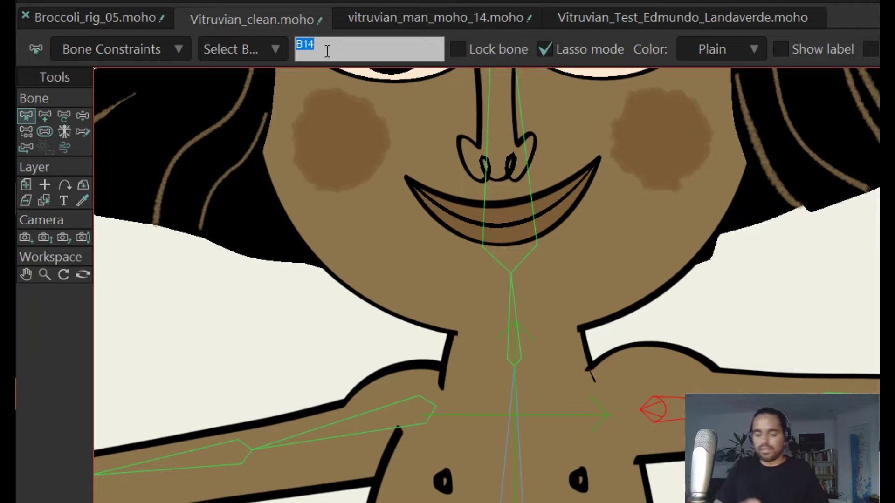
{"action": "type", "text": "arm 1"}
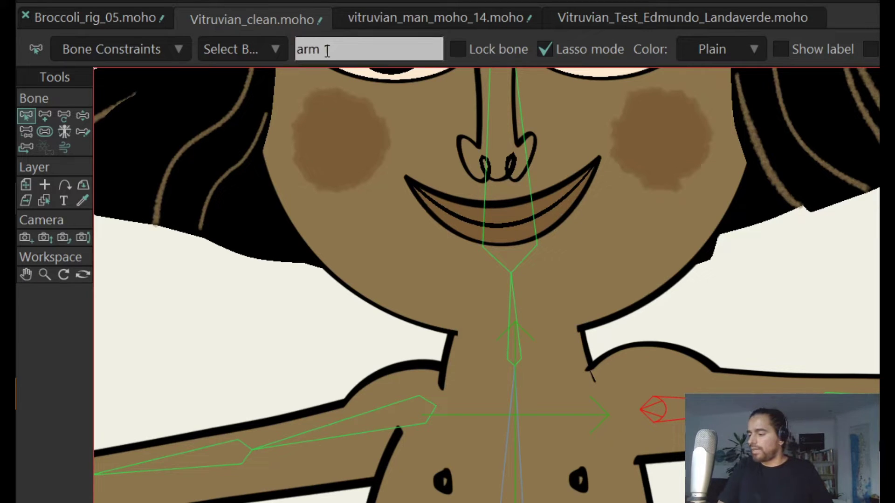
Step: Check the renamed bone in the Vitruvian group by switching the active bone to B17 and back to arm 1
{"action": "left_click", "coordinate": [64, 132]}
{"action": "left_click", "coordinate": [678, 47]}
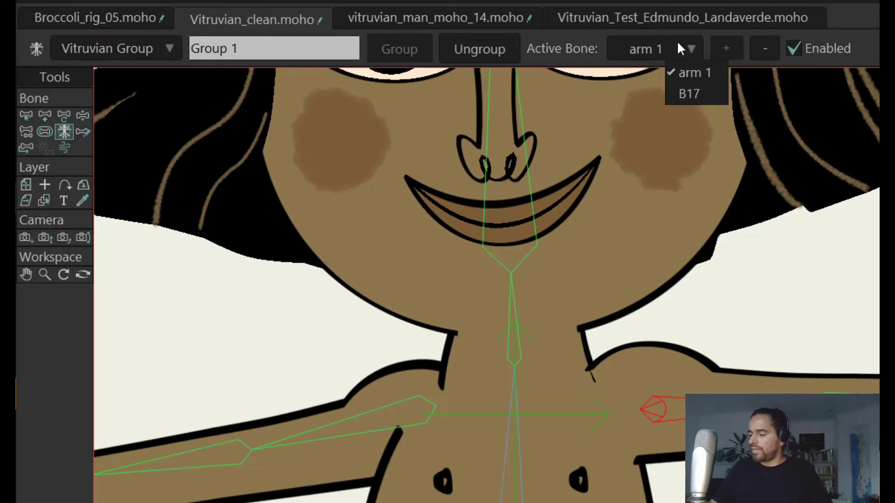
{"action": "left_click", "coordinate": [706, 87]}
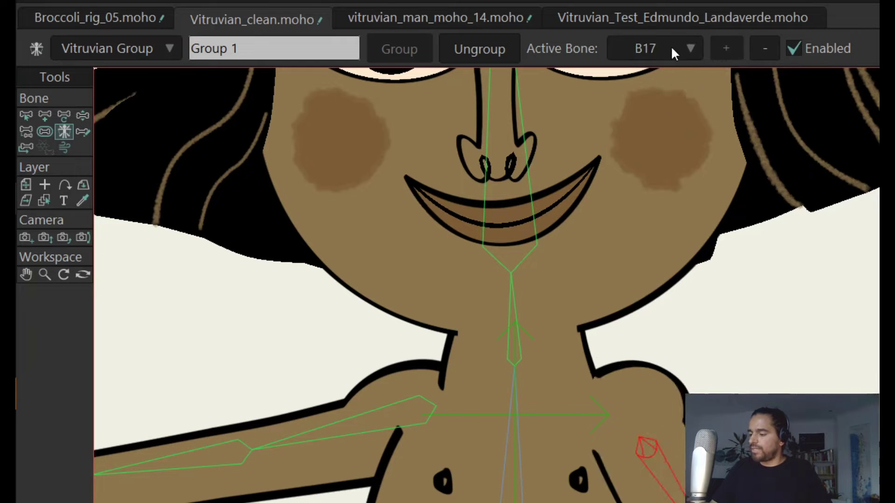
{"action": "left_click", "coordinate": [671, 48]}
{"action": "left_click", "coordinate": [694, 70]}
Step: Make B17 the active bone of the Vitruvian group and rename it to "arm 2"
{"action": "left_click", "coordinate": [690, 51]}
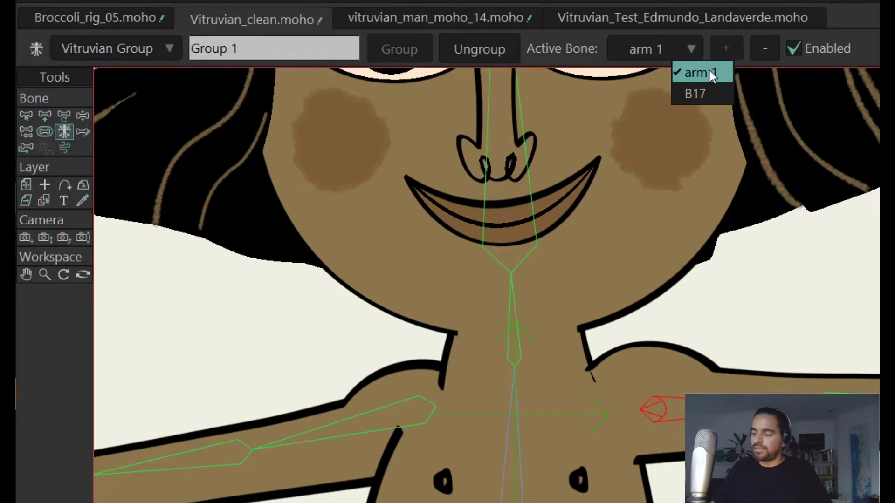
{"action": "left_click", "coordinate": [699, 92]}
{"action": "left_click", "coordinate": [26, 116]}
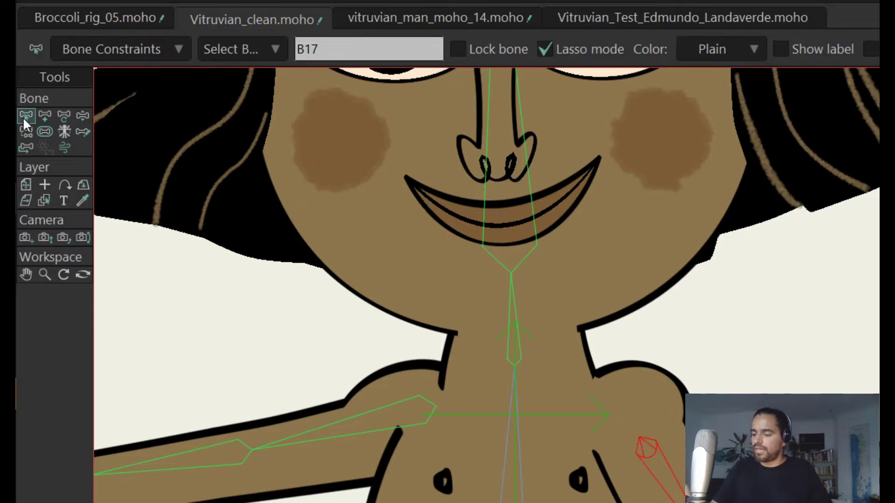
{"action": "left_click", "coordinate": [342, 52]}
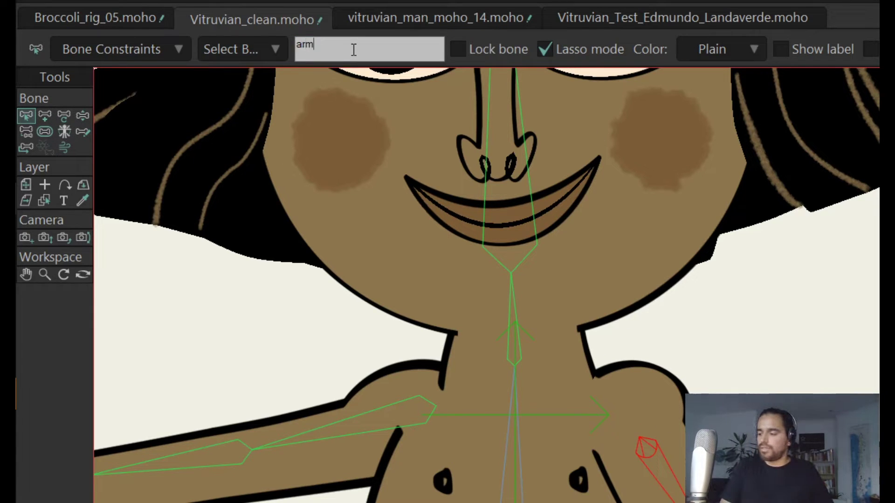
{"action": "key", "text": "Return"}
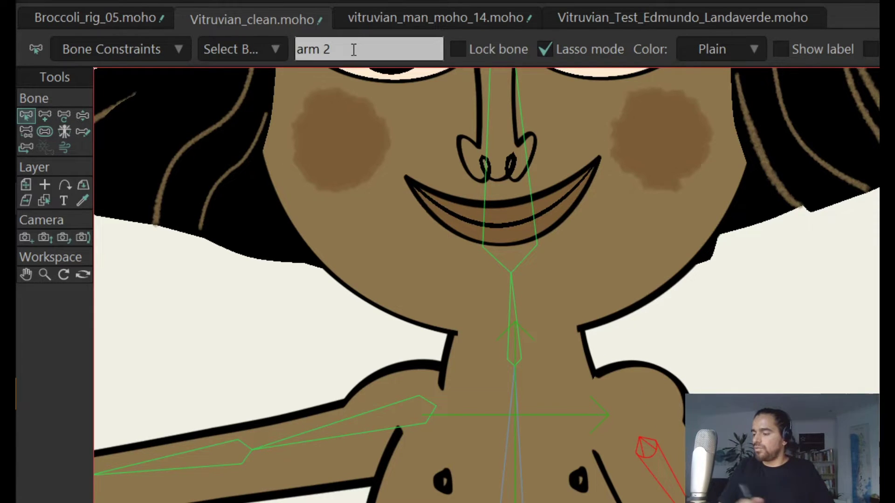
Step: Test the Vitruvian group by switching the active bone between arm 1 and arm 2, ending on arm 2
{"action": "left_click", "coordinate": [64, 132]}
{"action": "left_click", "coordinate": [689, 55]}
{"action": "left_click", "coordinate": [718, 72]}
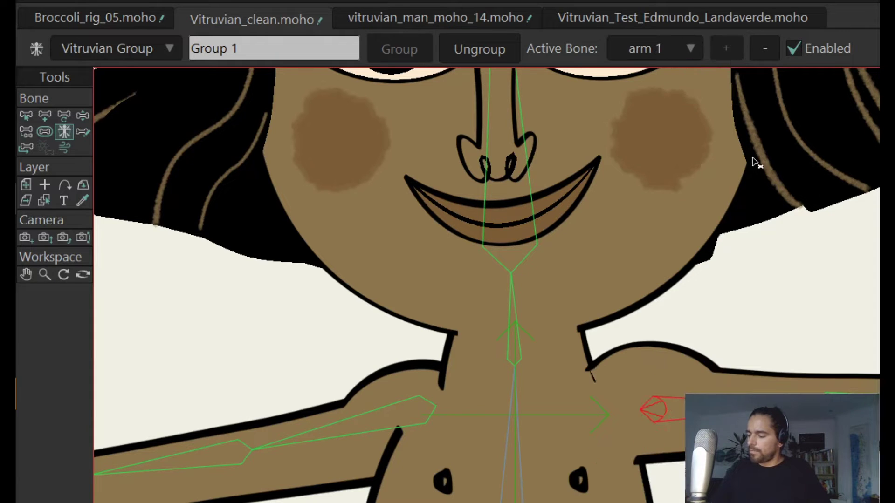
{"action": "left_click", "coordinate": [664, 45]}
{"action": "left_click", "coordinate": [690, 89]}
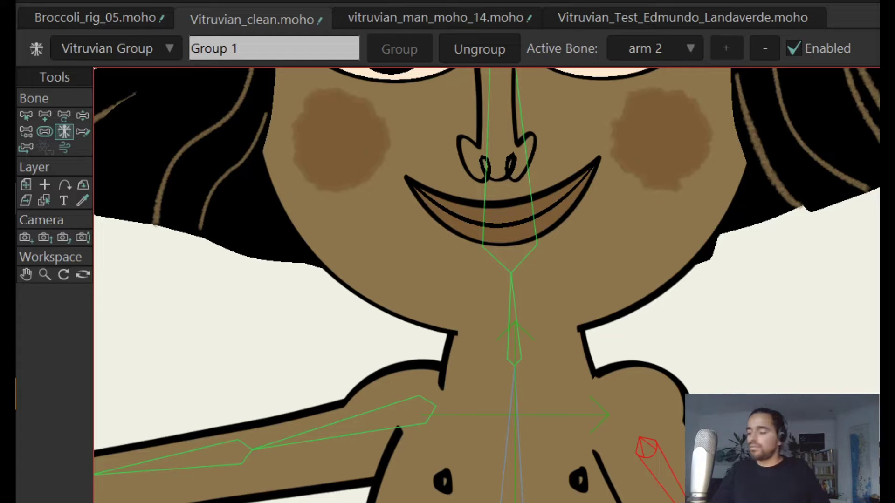
{"action": "left_click", "coordinate": [668, 51]}
{"action": "left_click", "coordinate": [680, 58]}
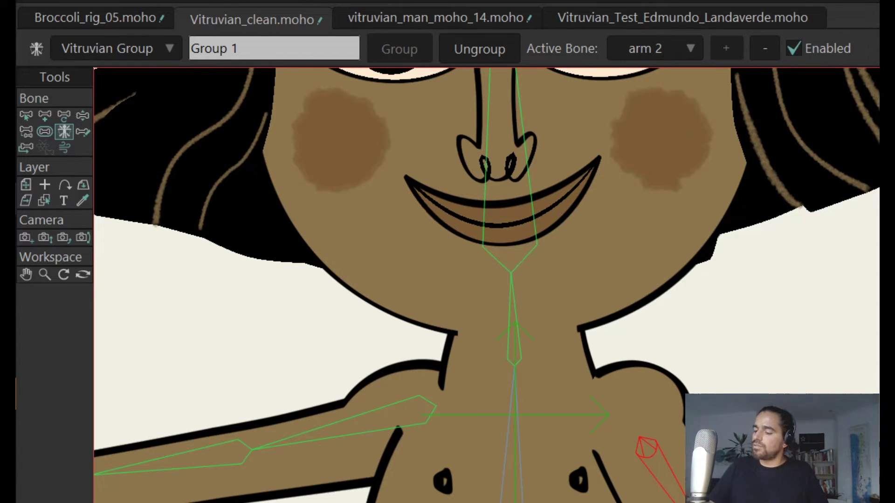
Step: Test switching between the arm 2 and arm 1 bone chains directly on the canvas with Manipulate Bones, ending on arm 1
{"action": "left_click", "coordinate": [27, 114]}
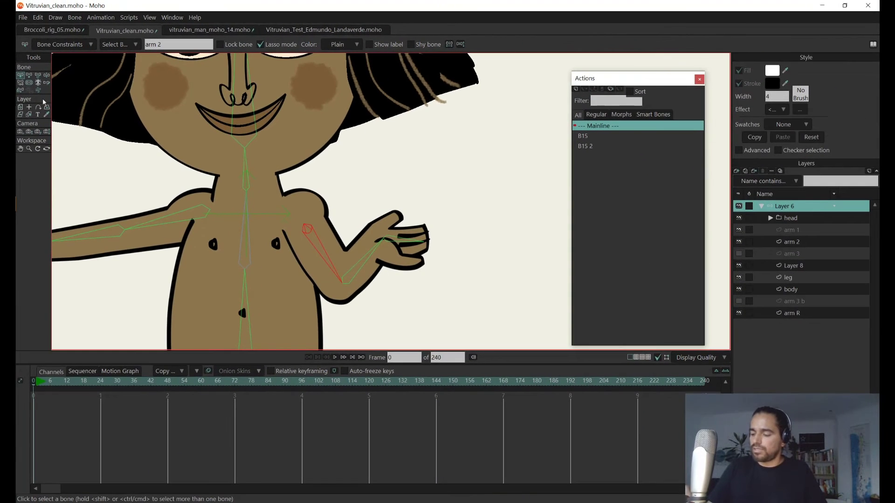
{"action": "left_click", "coordinate": [47, 76]}
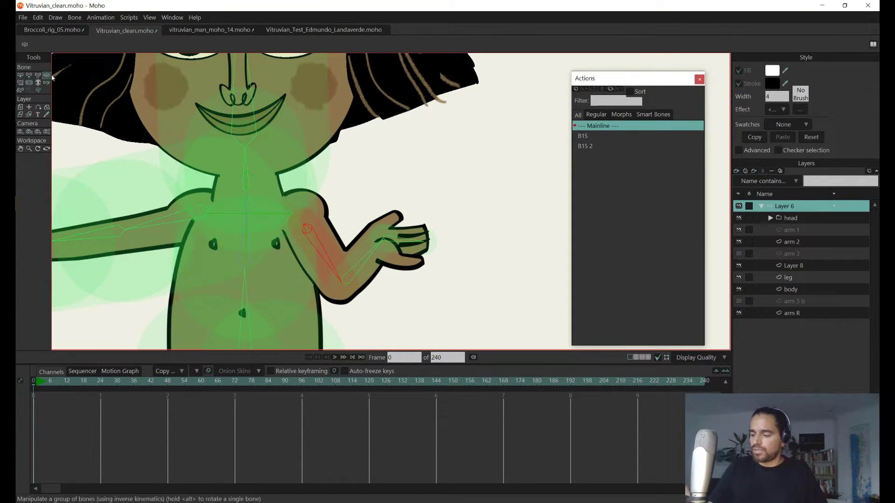
{"action": "left_click_drag", "start_coordinate": [368, 252], "coordinate": [393, 242]}
{"action": "left_click", "coordinate": [393, 242]}
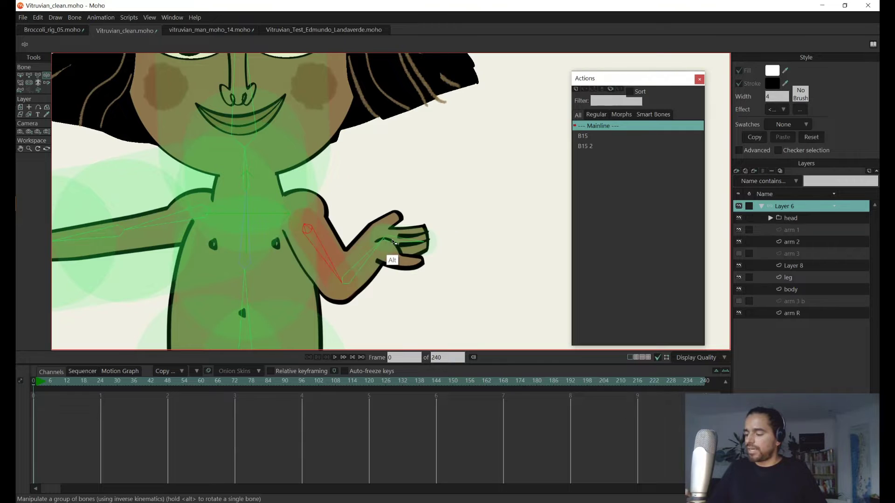
{"action": "left_click", "coordinate": [393, 242]}
{"action": "left_click", "coordinate": [392, 242]}
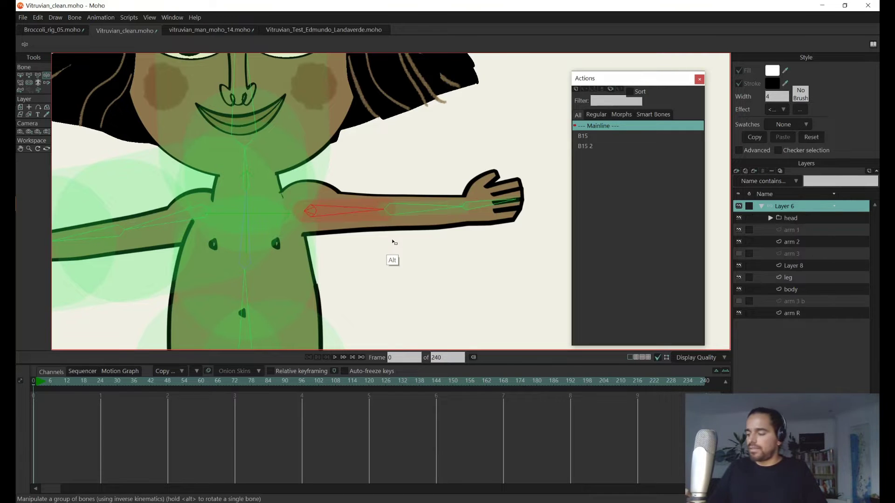
{"action": "left_click", "coordinate": [393, 242]}
{"action": "left_click", "coordinate": [392, 242]}
{"action": "left_click", "coordinate": [393, 242]}
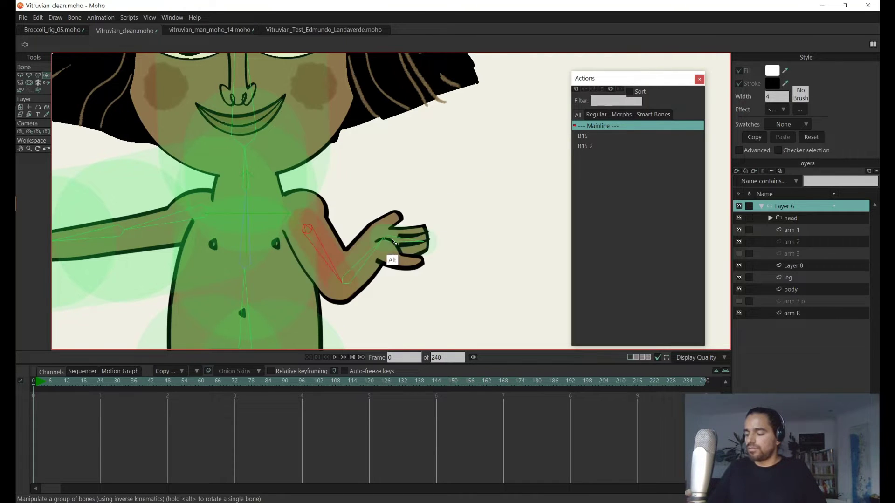
{"action": "left_click", "coordinate": [392, 242]}
{"action": "left_click", "coordinate": [392, 242]}
{"action": "left_click", "coordinate": [393, 242]}
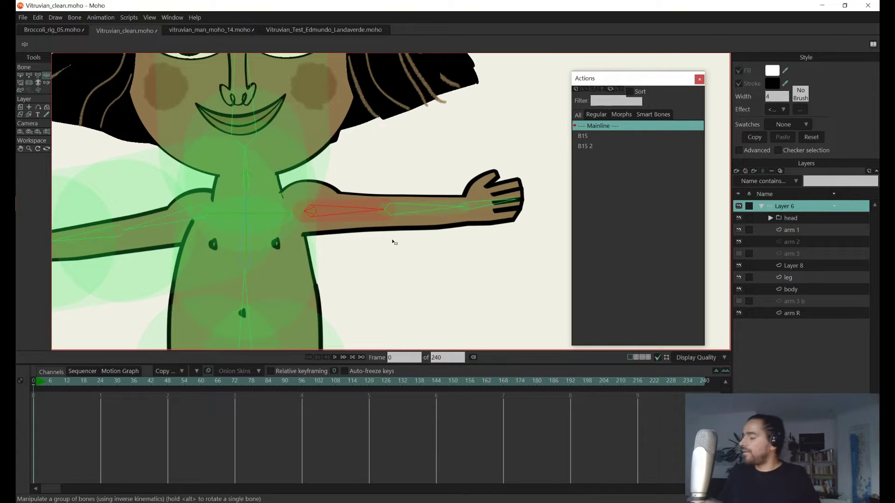
Step: Show the arm 3 and arm 3 b layers and hide the arm 1 layer
{"action": "left_click", "coordinate": [738, 254]}
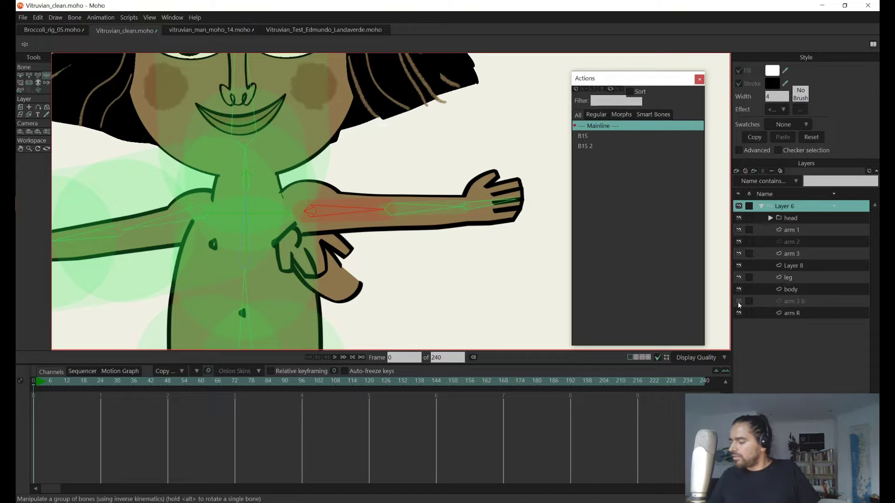
{"action": "left_click", "coordinate": [739, 302]}
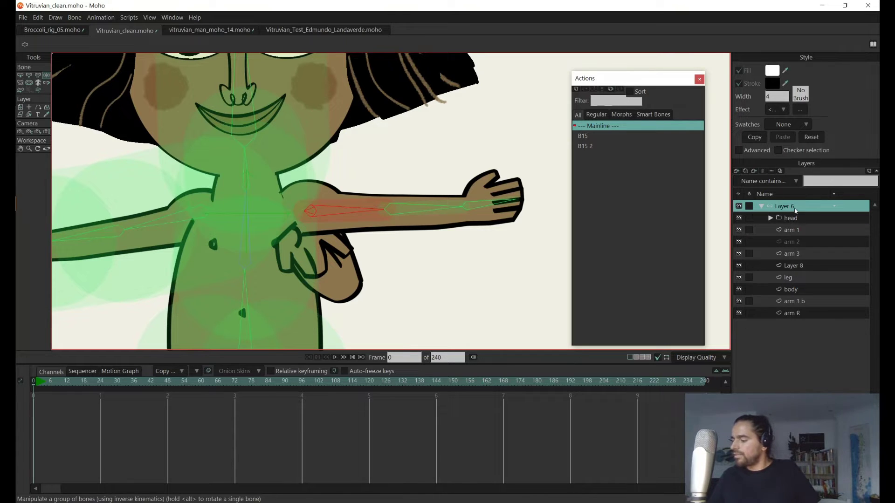
{"action": "left_click", "coordinate": [738, 230]}
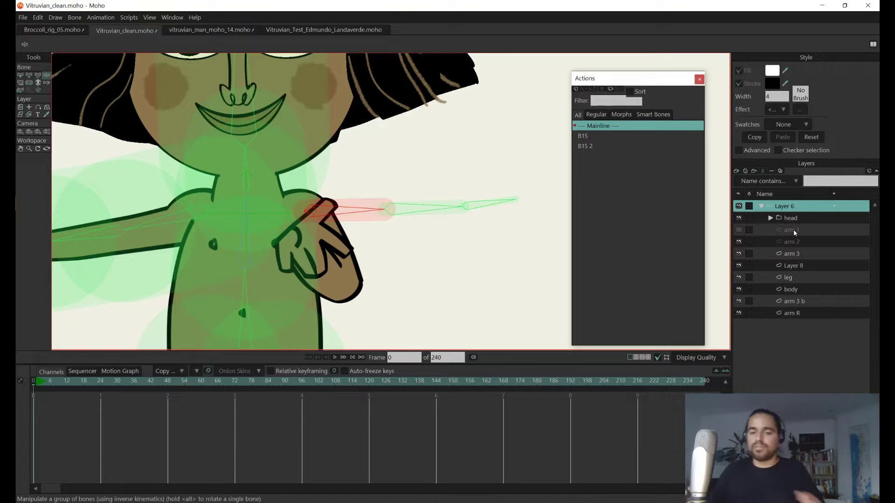
Step: Add a three-bone chain for arm 3 as a child of torso bone B2, running from shoulder to elbow, elbow to wrist and through the hand
{"action": "left_click", "coordinate": [20, 76]}
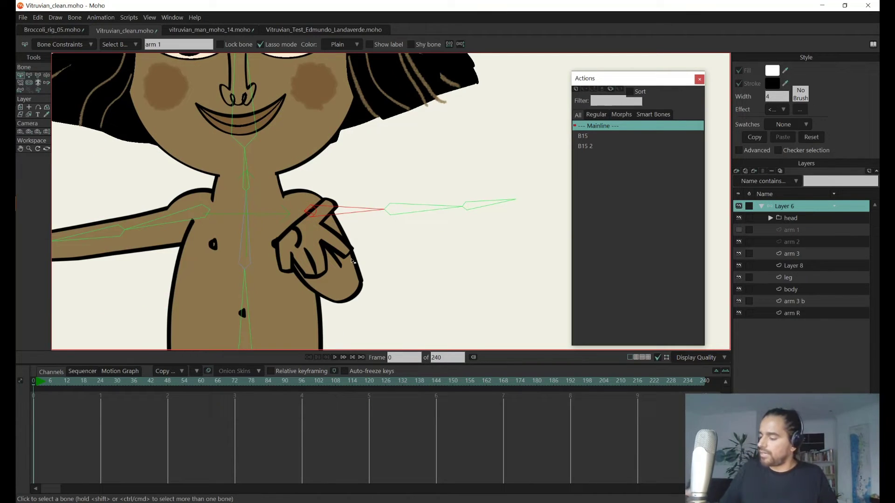
{"action": "left_click", "coordinate": [249, 226]}
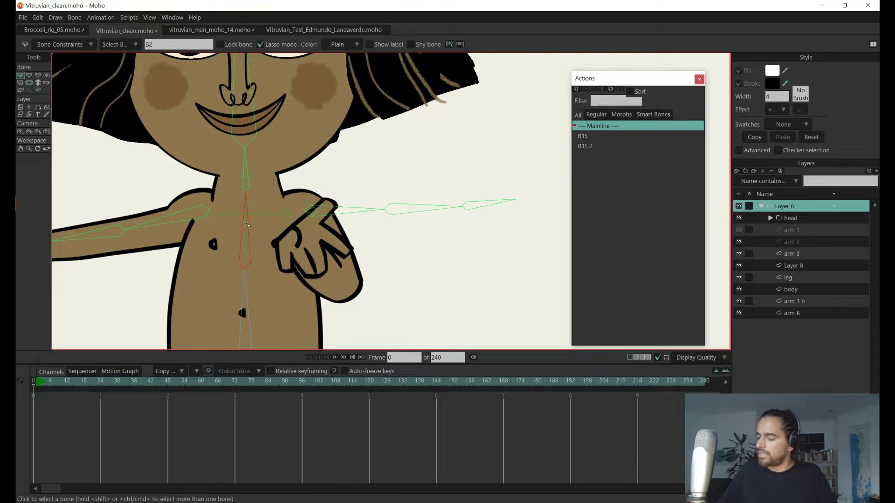
{"action": "left_click", "coordinate": [30, 75]}
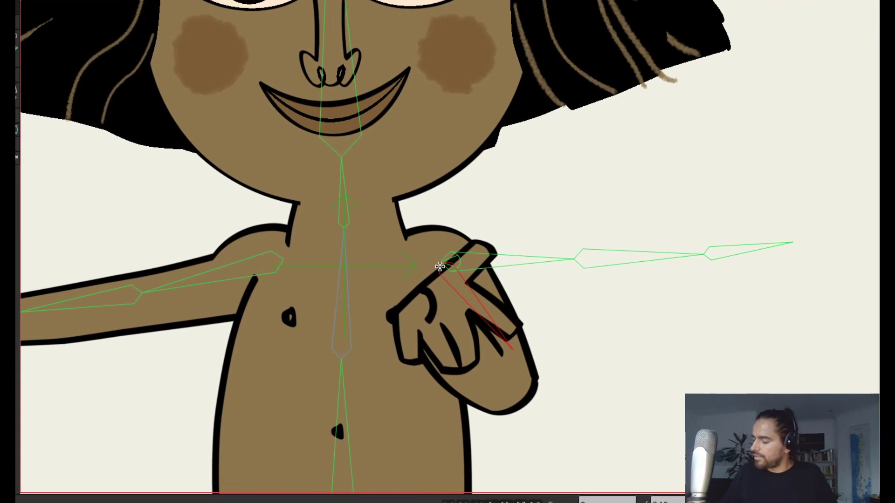
{"action": "left_click_drag", "start_coordinate": [306, 214], "coordinate": [354, 277]}
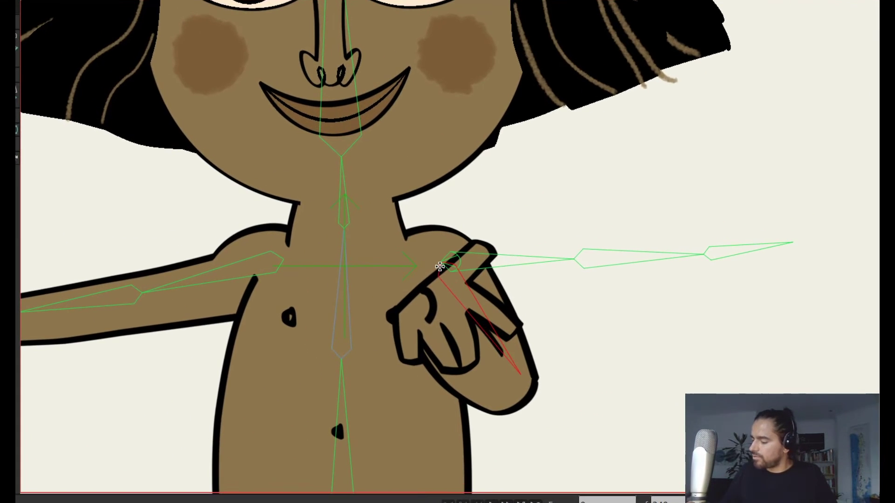
{"action": "left_click_drag", "start_coordinate": [439, 266], "coordinate": [514, 379]}
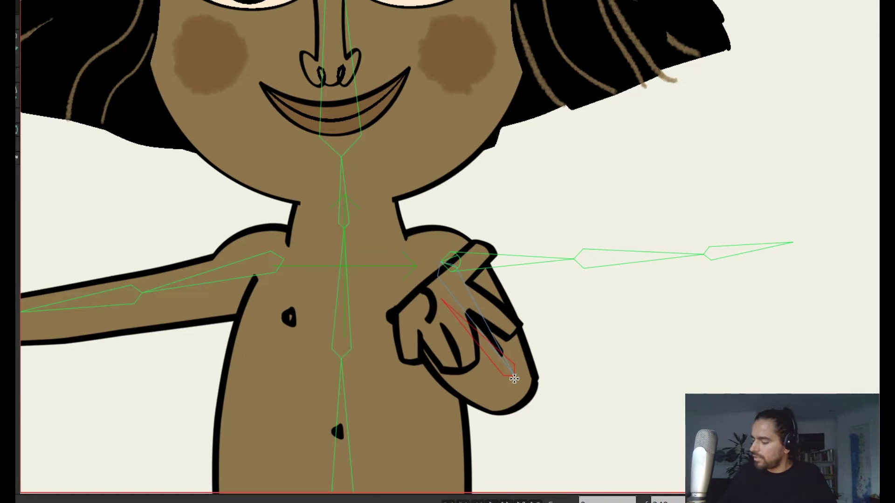
{"action": "left_click_drag", "start_coordinate": [435, 300], "coordinate": [464, 369]}
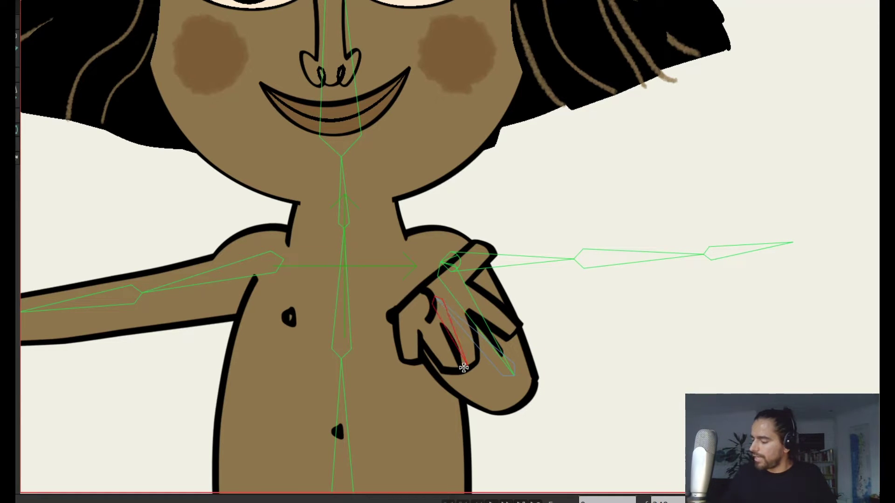
{"action": "scroll", "coordinate": [537, 356], "scroll_direction": "up", "scroll_amount": 3}
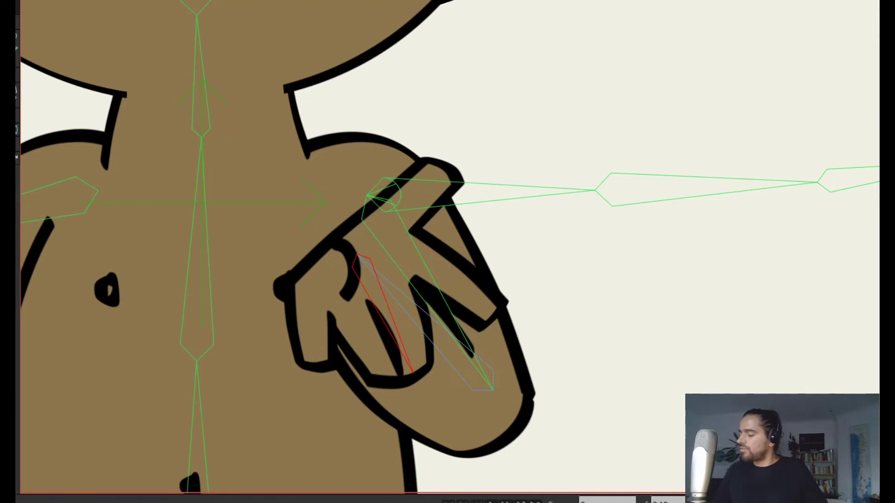
Step: Move the arm 3 layer's forearm and hand drawing aside to expose the upper arm behind it, and undo the move
{"action": "key", "text": "g"}
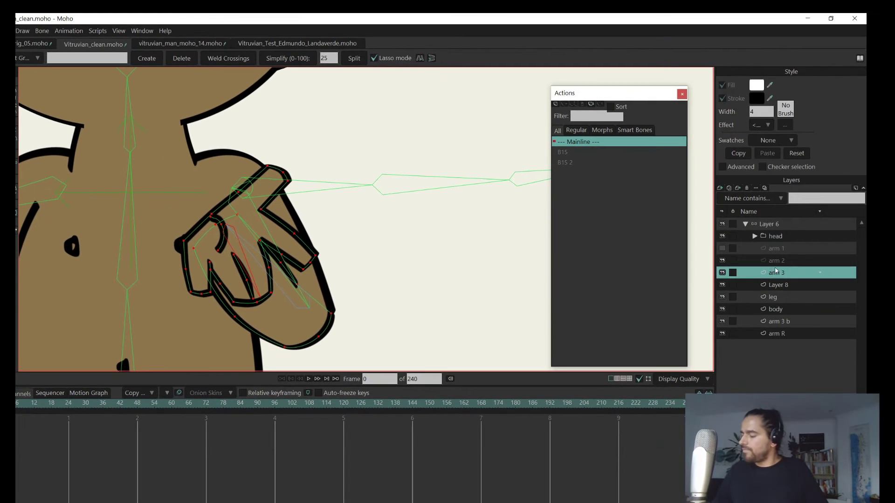
{"action": "key", "text": "t"}
{"action": "left_click_drag", "start_coordinate": [233, 250], "coordinate": [360, 225]}
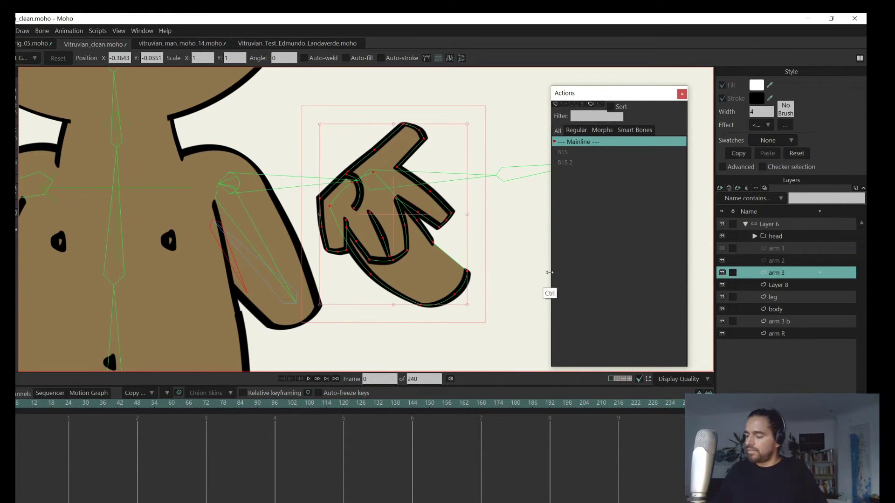
{"action": "key", "text": "ctrl+z"}
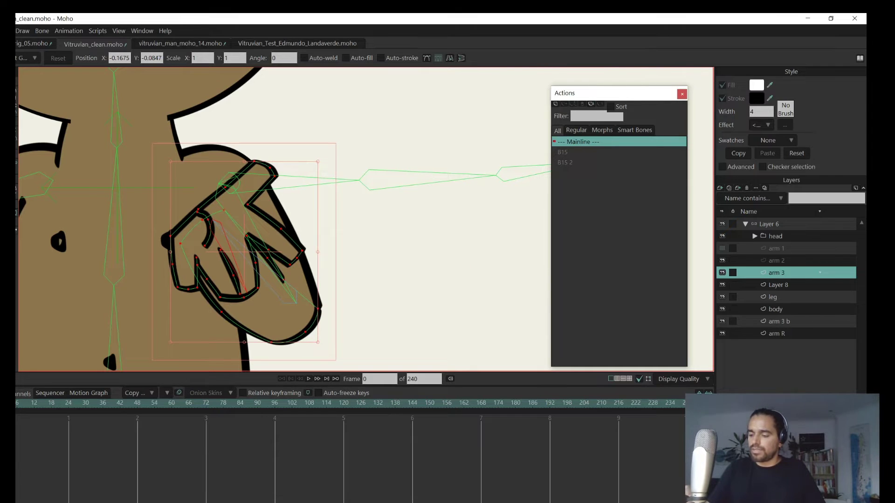
Step: Flexi-bind the arm 3 layer to only the new forearm and hand bones, B21 and B22
{"action": "key", "text": "b"}
{"action": "left_click", "coordinate": [338, 234]}
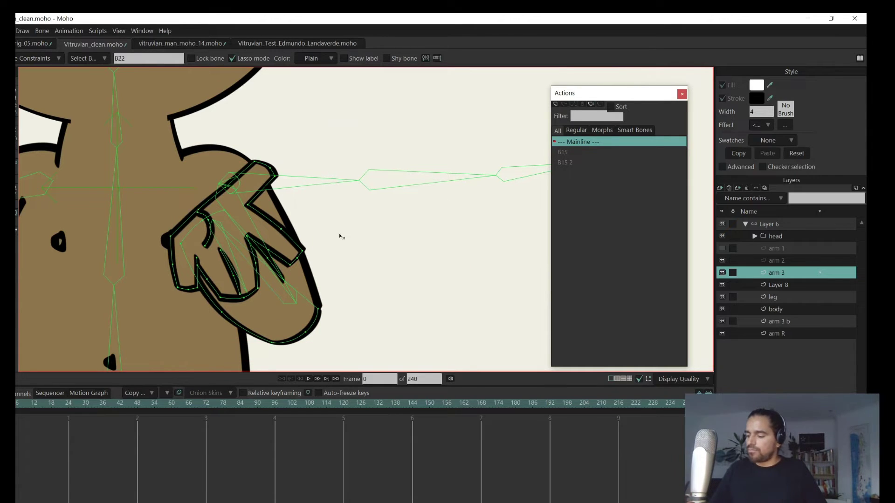
{"action": "left_click", "coordinate": [249, 264]}
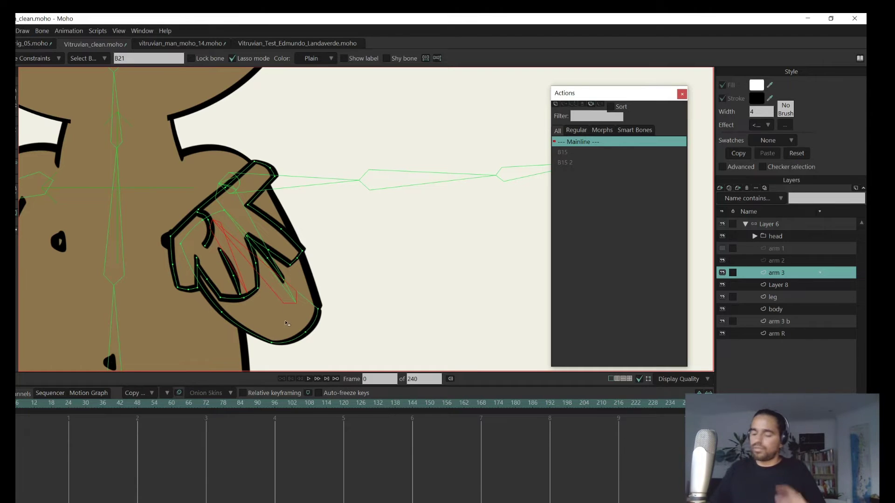
{"action": "left_click", "coordinate": [42, 30]}
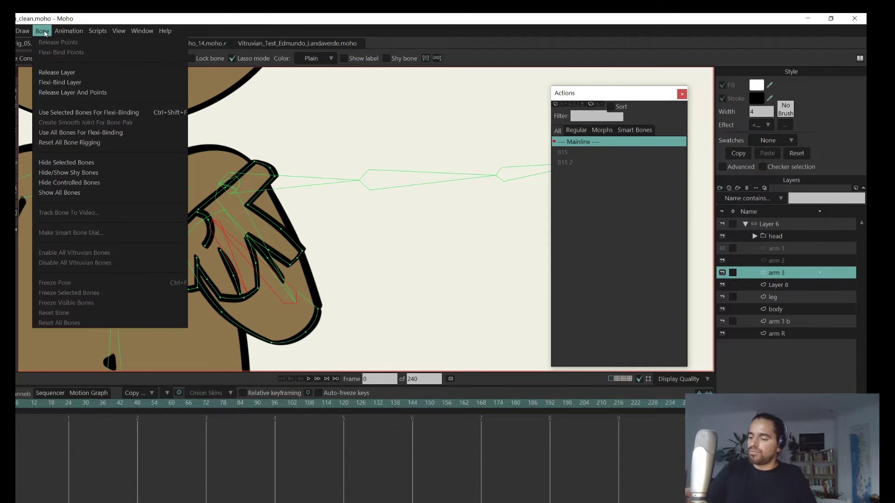
{"action": "left_click", "coordinate": [141, 114]}
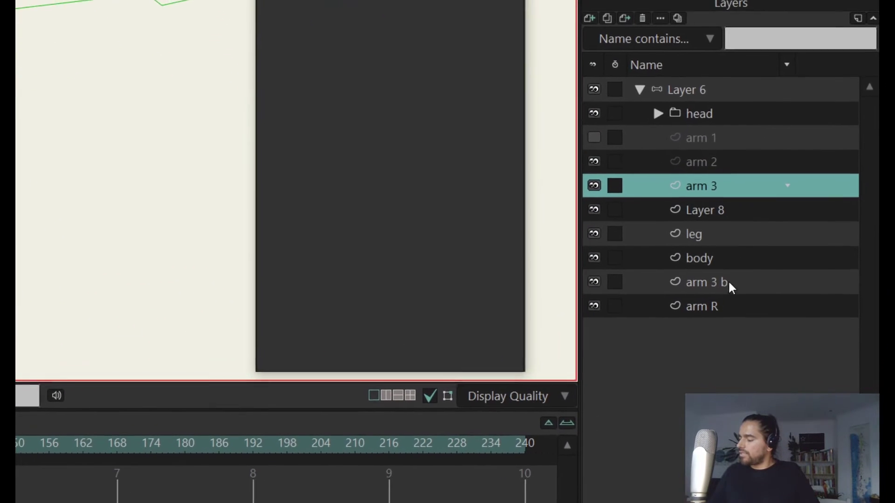
Step: Flexi-bind the arm 3 b layer to only the new upper arm bone, B20
{"action": "left_click", "coordinate": [791, 323]}
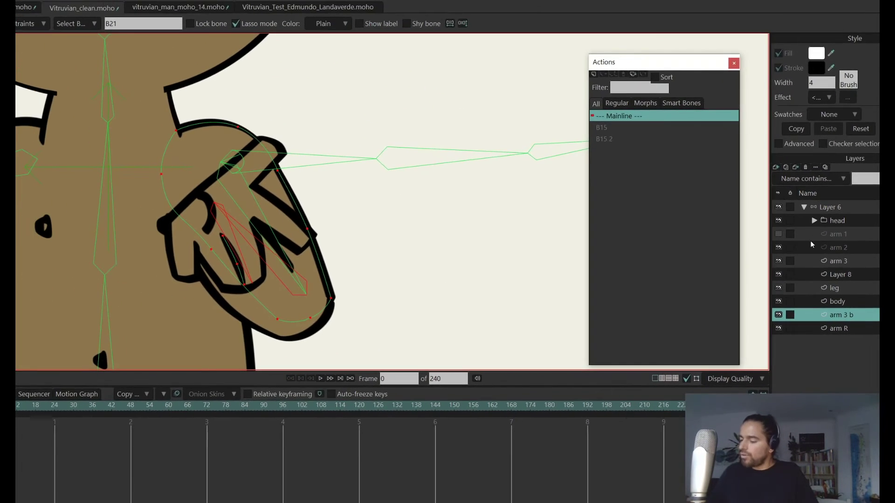
{"action": "left_click", "coordinate": [246, 183]}
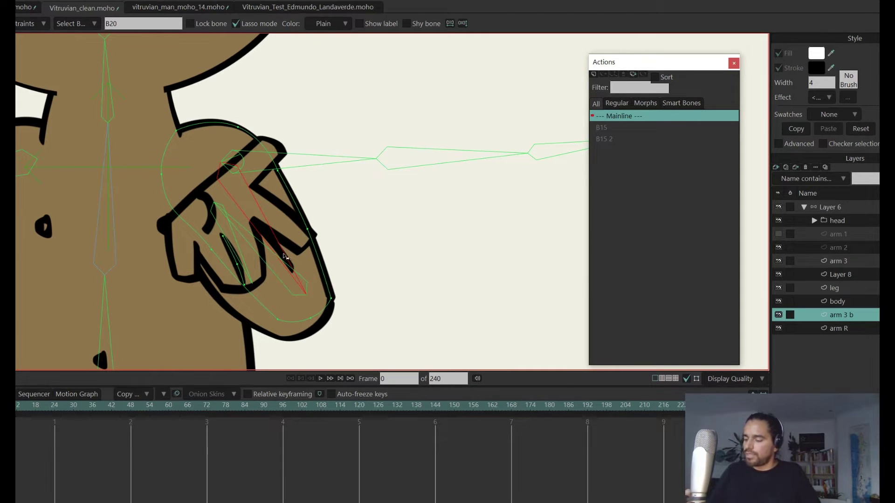
{"action": "left_click", "coordinate": [17, 2]}
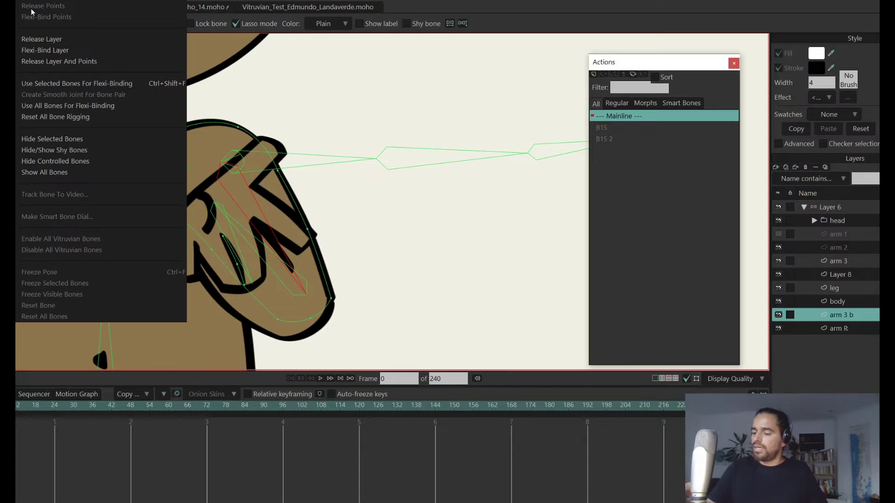
{"action": "left_click", "coordinate": [135, 84]}
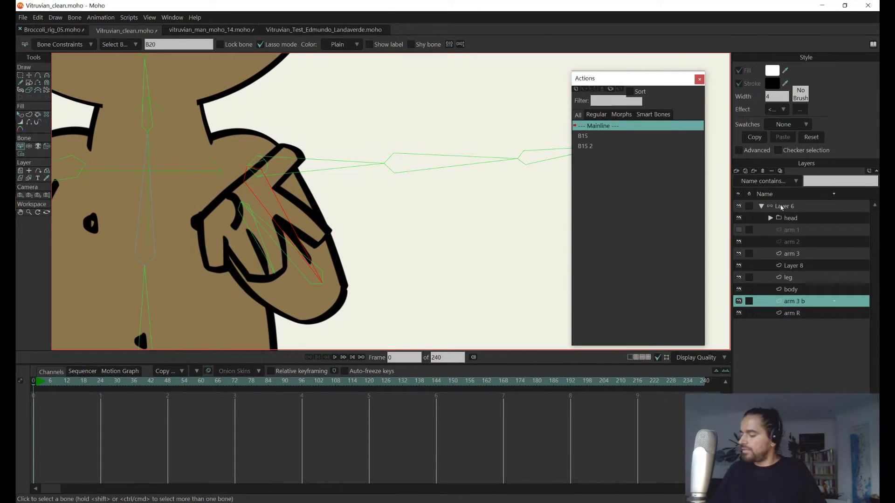
Step: Test the arm 3 binding on Layer 6 by bending the new arm with Manipulate Bones
{"action": "left_click", "coordinate": [782, 207]}
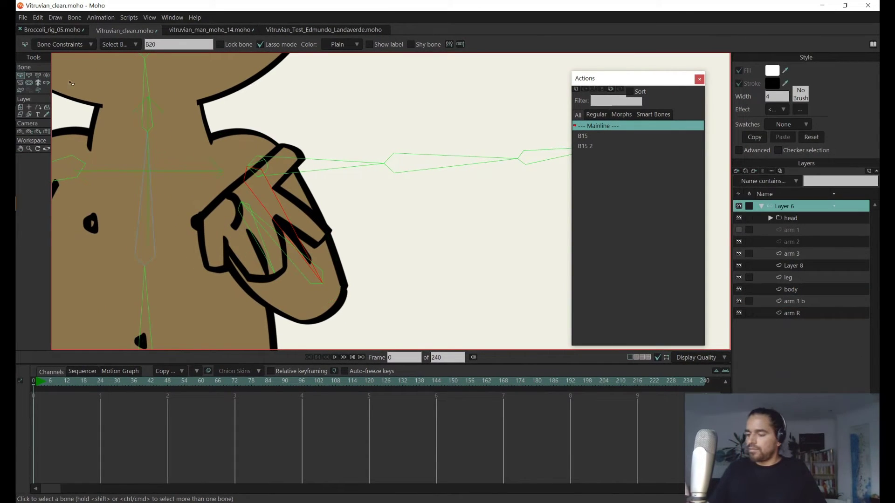
{"action": "left_click", "coordinate": [47, 75]}
{"action": "left_click_drag", "start_coordinate": [326, 233], "coordinate": [330, 226]}
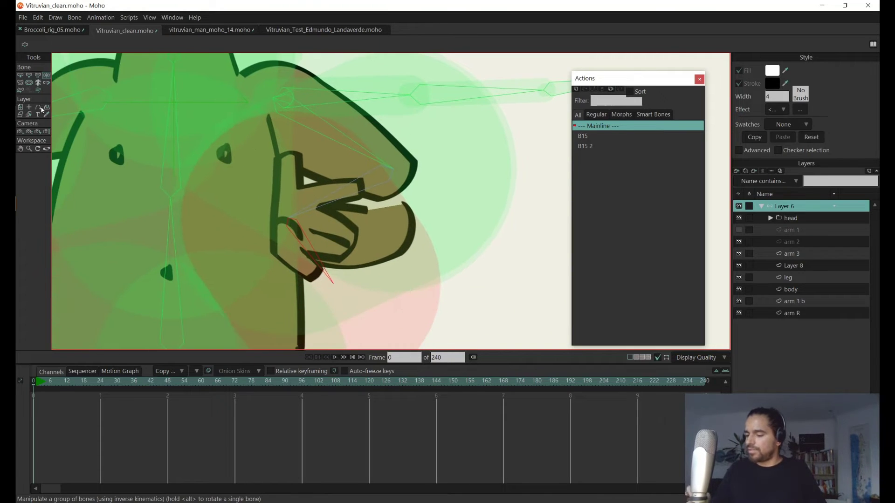
Step: Reduce the bone strength of the new hand, forearm and upper arm bones, setting the hand to 0.0890 and the upper arm to 0.2177
{"action": "left_click", "coordinate": [29, 82]}
{"action": "left_click_drag", "start_coordinate": [340, 281], "coordinate": [328, 279]}
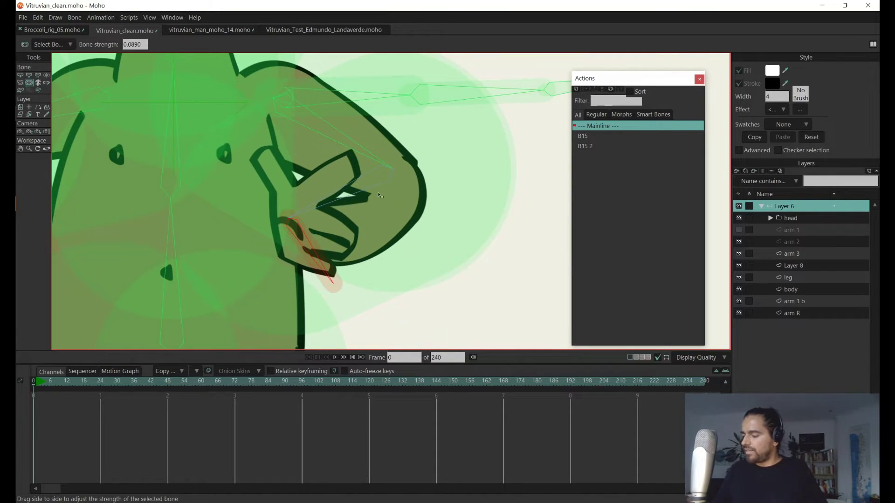
{"action": "left_click", "coordinate": [371, 186]}
{"action": "left_click", "coordinate": [368, 151]}
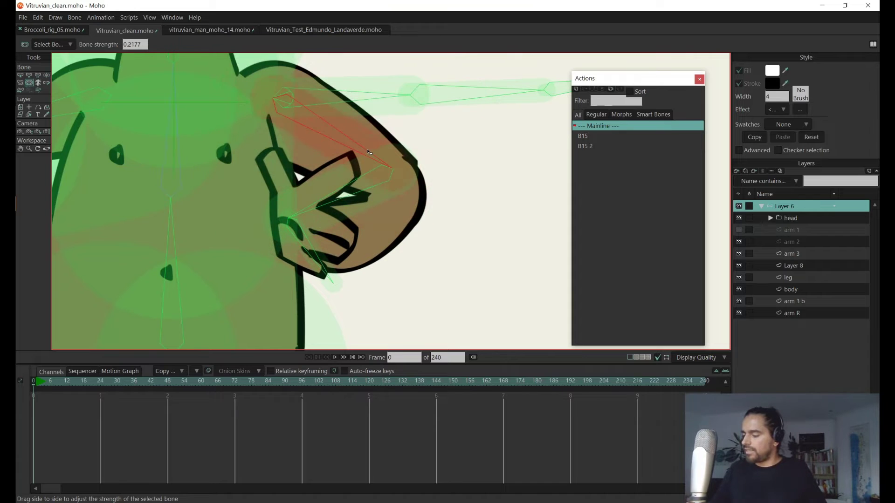
Step: On the arm 3 layer, bind the hand points to the new hand bone and select the outer elbow point with Bind Points
{"action": "left_click", "coordinate": [798, 254]}
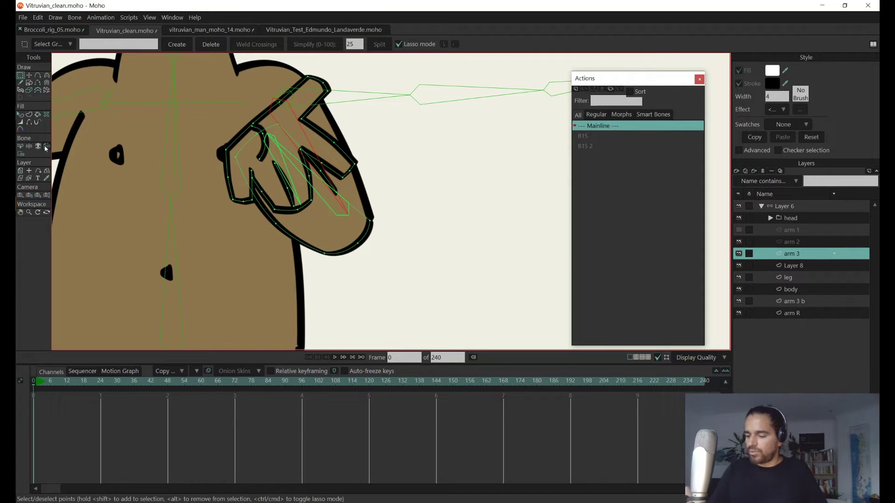
{"action": "left_click", "coordinate": [20, 154]}
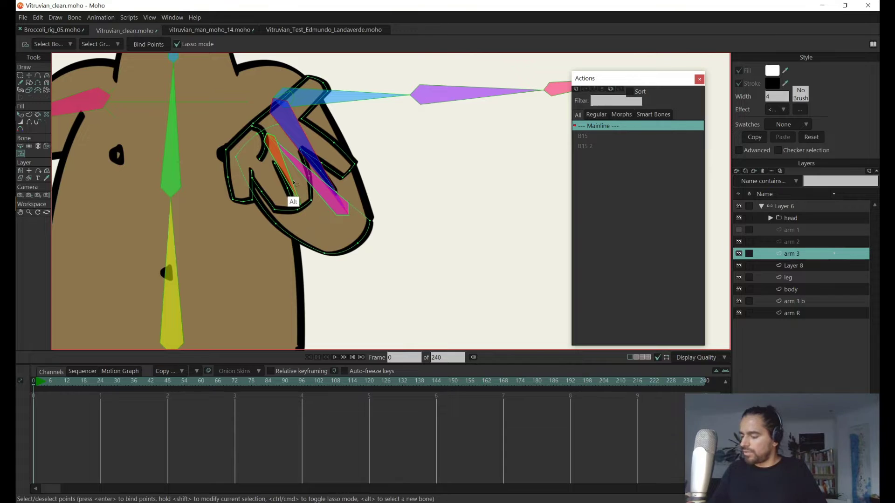
{"action": "scroll", "coordinate": [286, 172], "scroll_direction": "up", "scroll_amount": 2}
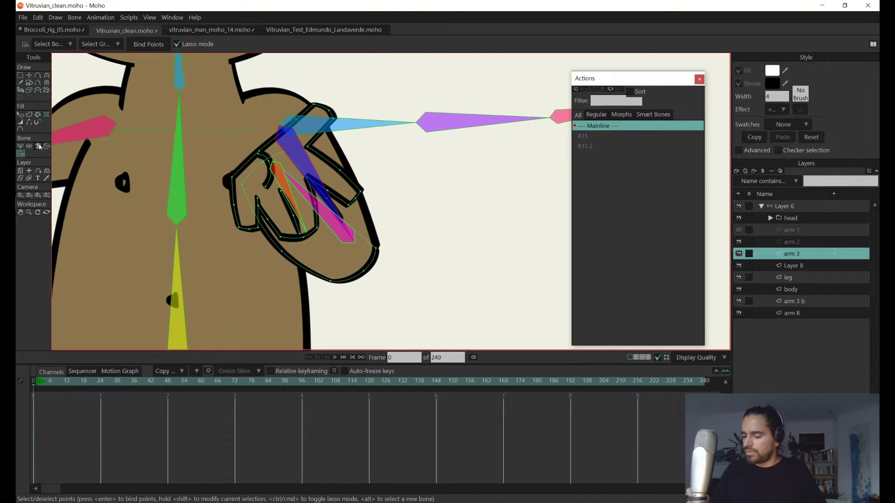
{"action": "left_click", "coordinate": [278, 199], "text": "alt"}
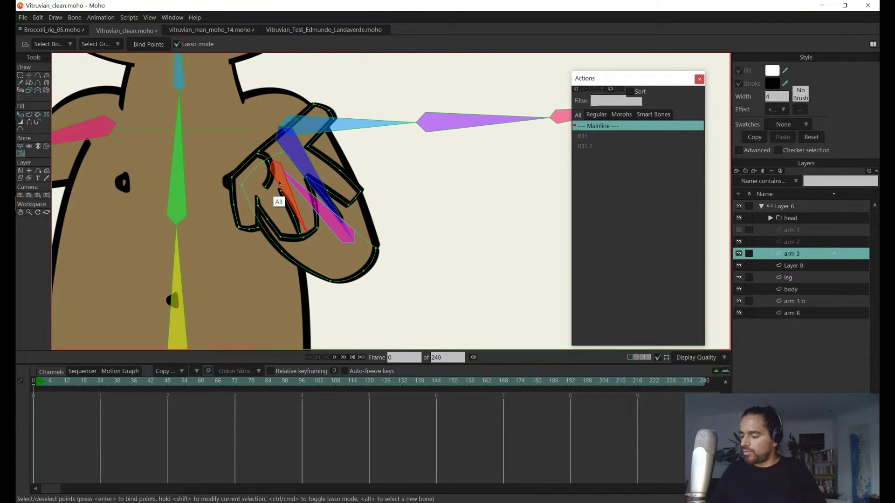
{"action": "scroll", "coordinate": [332, 150], "scroll_direction": "up", "scroll_amount": 1}
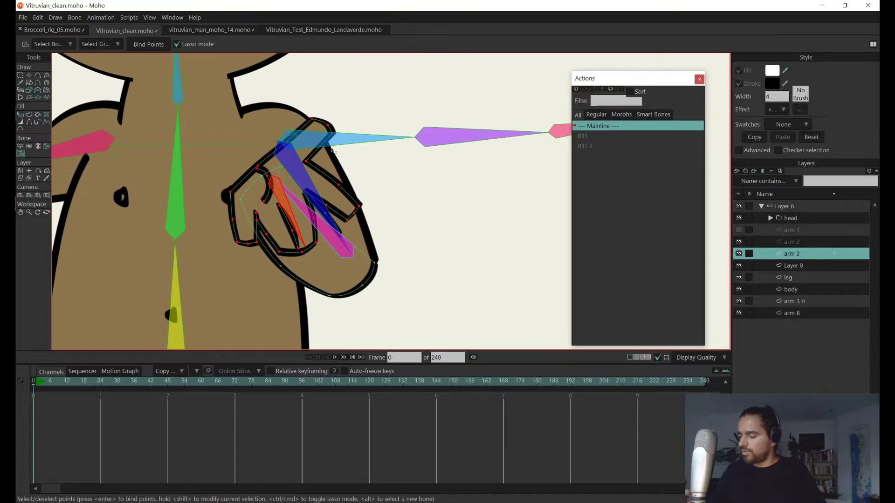
{"action": "scroll", "coordinate": [340, 151], "scroll_direction": "down", "scroll_amount": 1}
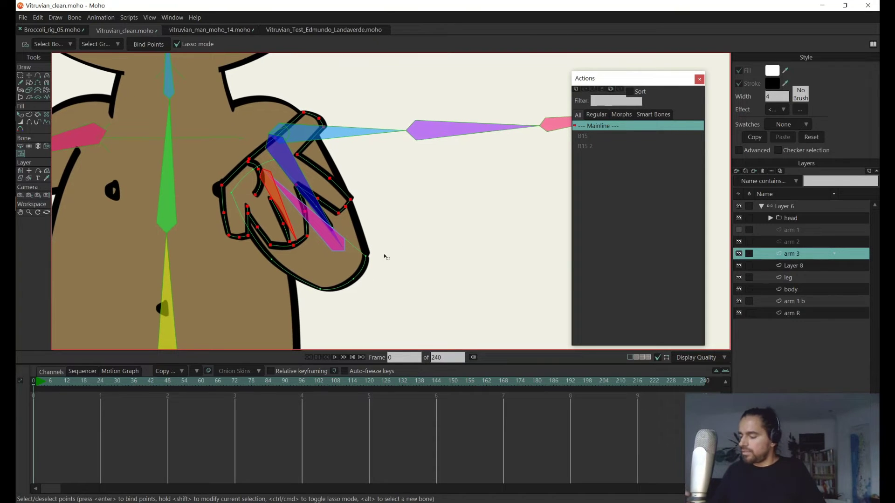
{"action": "left_click", "coordinate": [331, 241]}
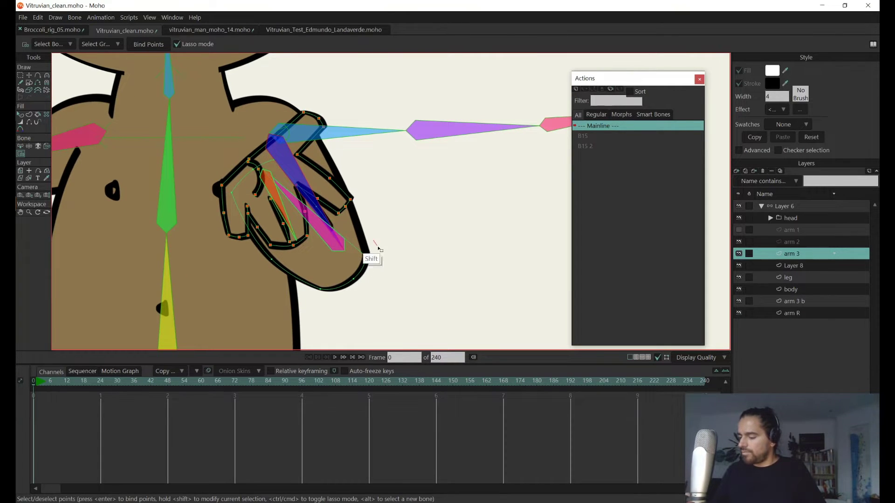
{"action": "mouse_move", "coordinate": [378, 248]}
{"action": "left_mouse_down"}
{"action": "mouse_move", "coordinate": [394, 266]}
{"action": "mouse_move", "coordinate": [398, 254]}
{"action": "left_mouse_up"}
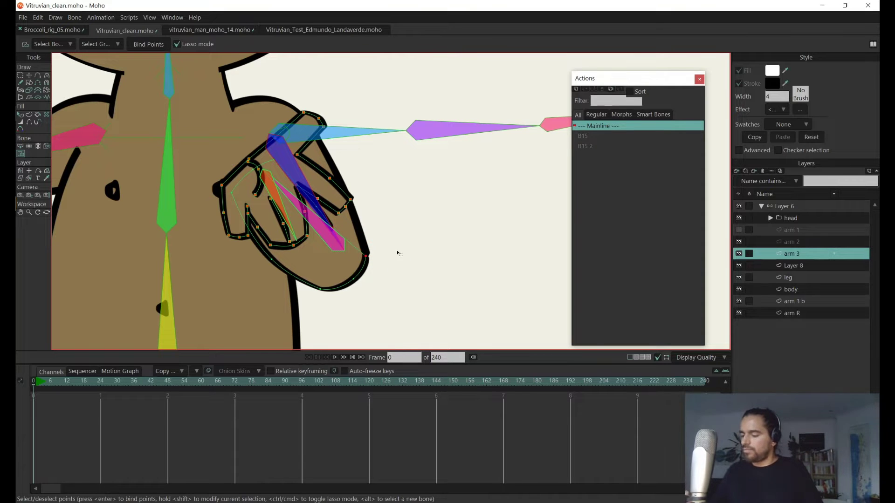
{"action": "scroll", "coordinate": [394, 224], "scroll_direction": "up", "scroll_amount": 2}
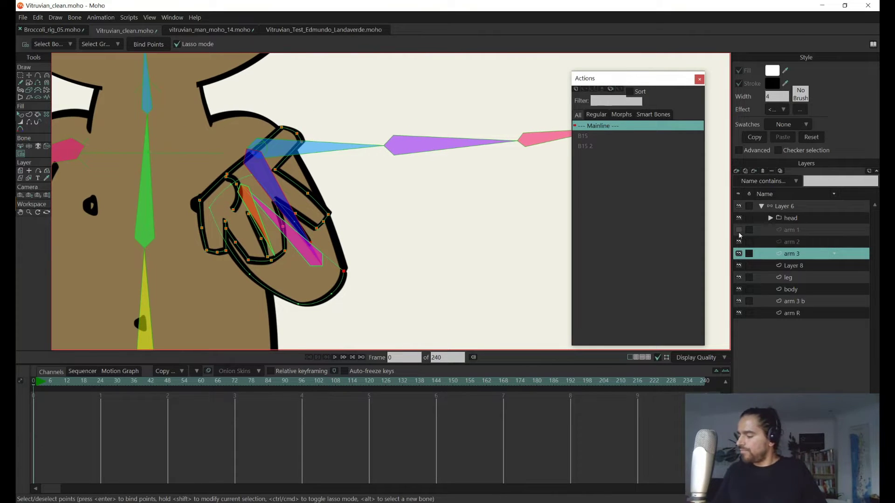
Step: Return to Layer 6 with Select Bone active and make the arm 1 layer visible alongside arm 3
{"action": "left_click", "coordinate": [785, 206]}
{"action": "left_click_drag", "start_coordinate": [284, 219], "coordinate": [386, 191]}
{"action": "key", "text": "b"}
{"action": "scroll", "coordinate": [386, 191], "scroll_direction": "down", "scroll_amount": 5}
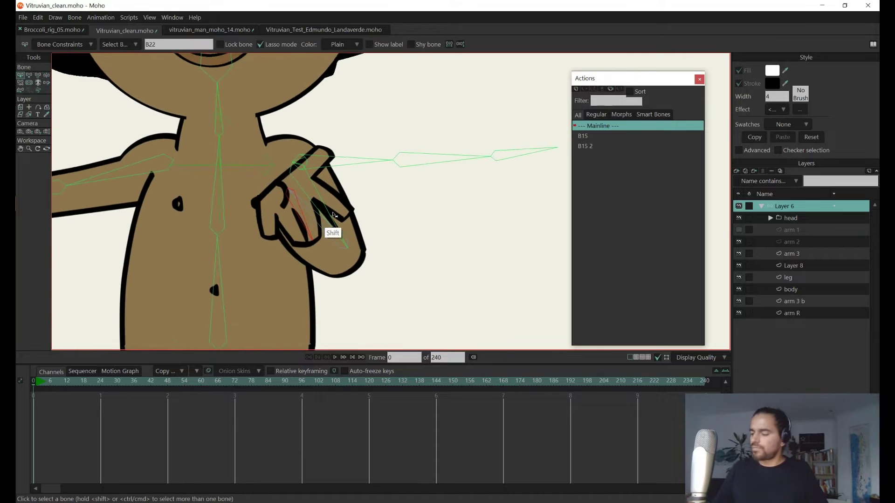
{"action": "left_click", "coordinate": [740, 230]}
{"action": "scroll", "coordinate": [394, 265], "scroll_direction": "down", "scroll_amount": 2}
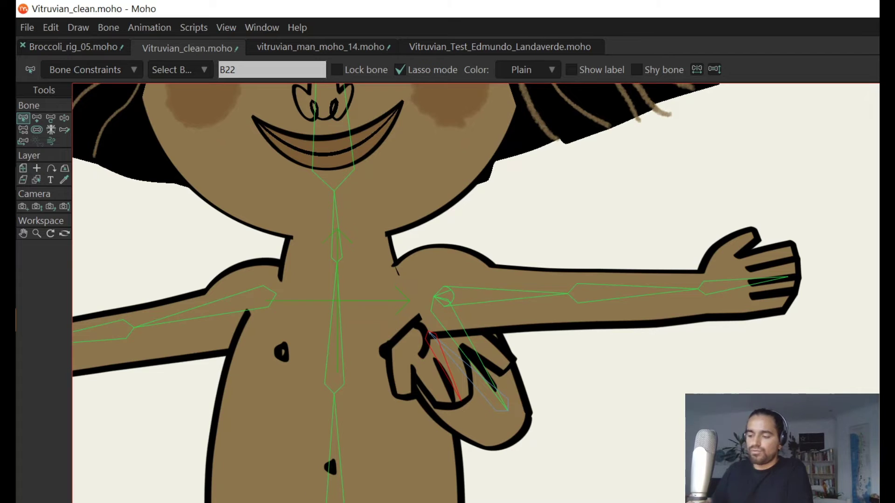
Step: Add the arm 3 upper arm bone to the existing Vitruvian Group 1 together with the arm 1 bone
{"action": "left_click", "coordinate": [51, 130]}
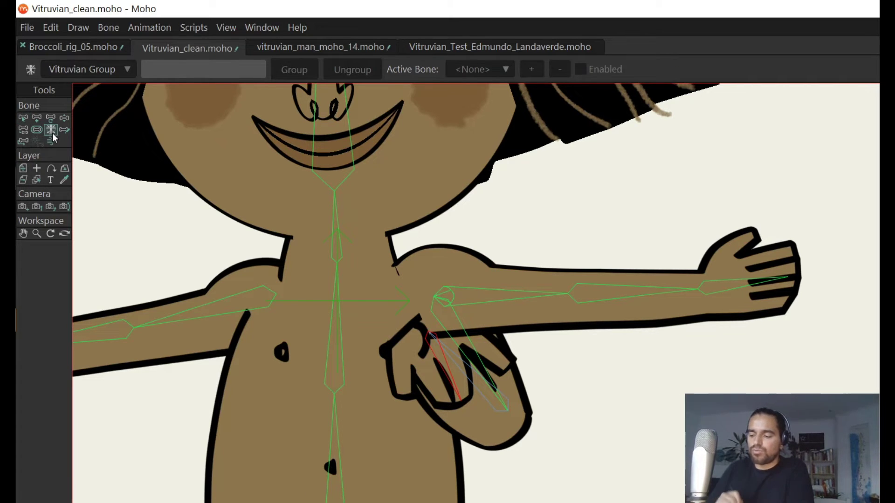
{"action": "left_click", "coordinate": [489, 288]}
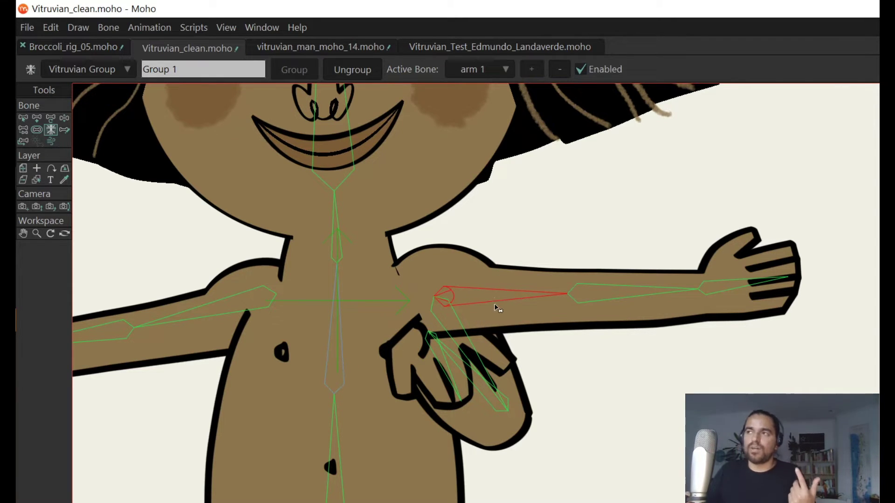
{"action": "left_click", "coordinate": [461, 322], "text": "shift"}
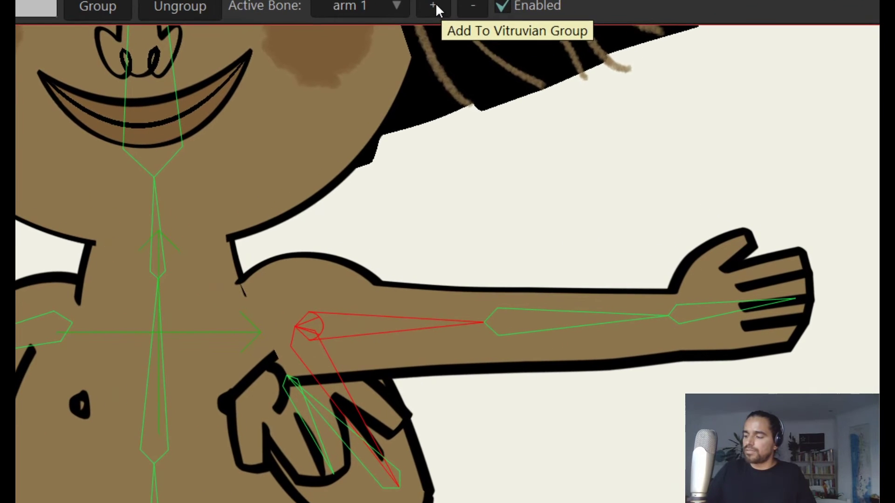
{"action": "left_click", "coordinate": [535, 70]}
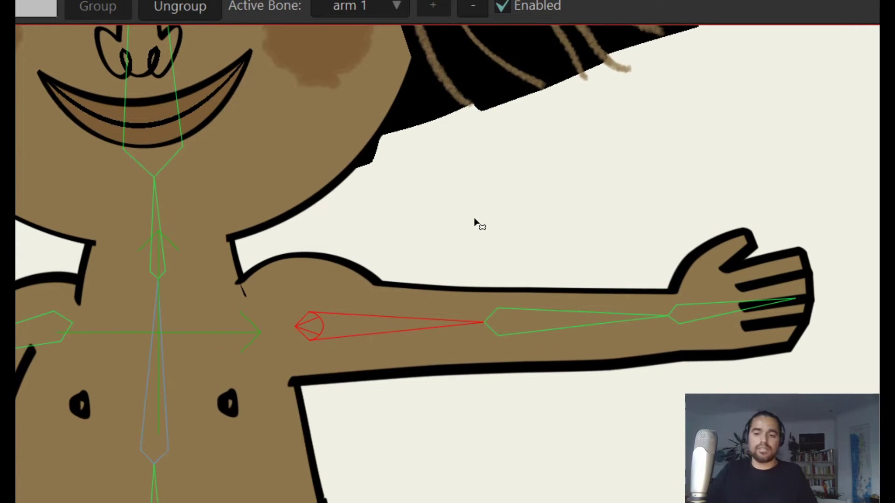
Step: Cycle through the bones of Vitruvian Group 1 to check that each one switches its own arm drawing
{"action": "scroll", "coordinate": [606, 326], "scroll_direction": "up", "scroll_amount": 1}
{"action": "left_click_drag", "start_coordinate": [615, 334], "coordinate": [635, 409]}
{"action": "key", "text": "alt+d"}
{"action": "key", "text": "alt+d"}
{"action": "key", "text": "alt+c"}
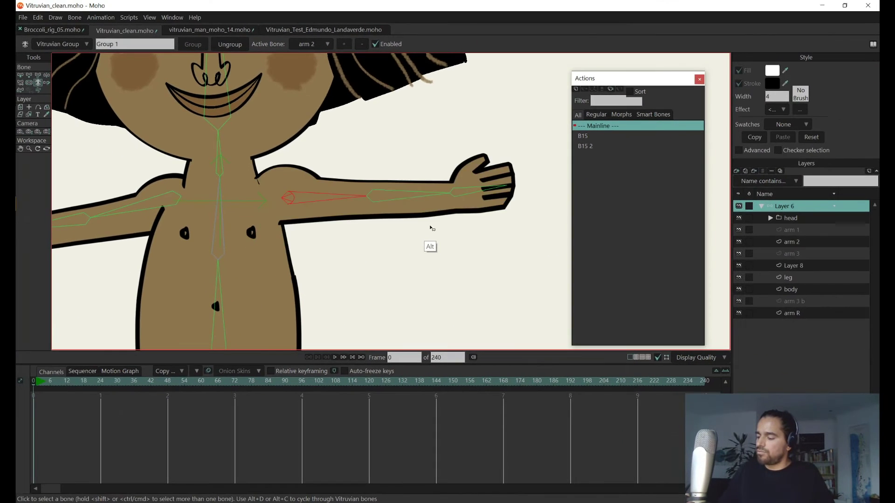
{"action": "key", "text": "alt+c"}
{"action": "key", "text": "alt+d"}
{"action": "key", "text": "alt+d"}
{"action": "key", "text": "alt+d"}
{"action": "key", "text": "alt+d"}
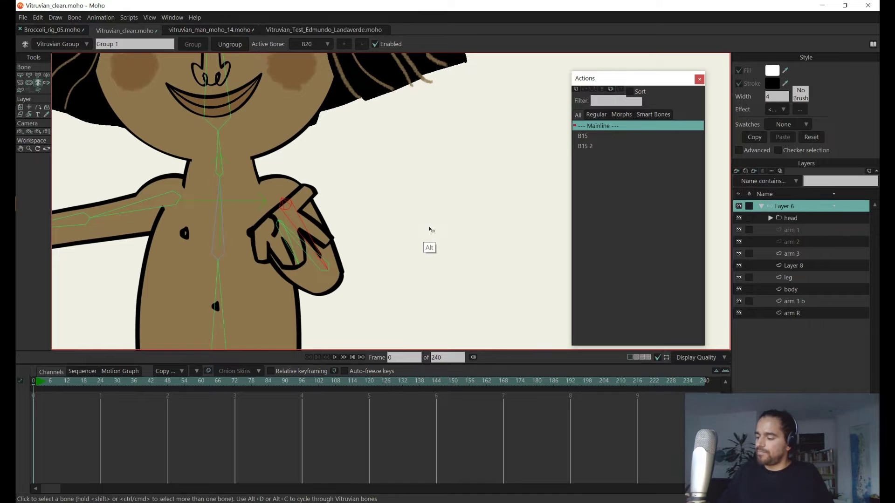
{"action": "key", "text": "alt+d"}
{"action": "scroll", "coordinate": [429, 232], "scroll_direction": "down", "scroll_amount": 3}
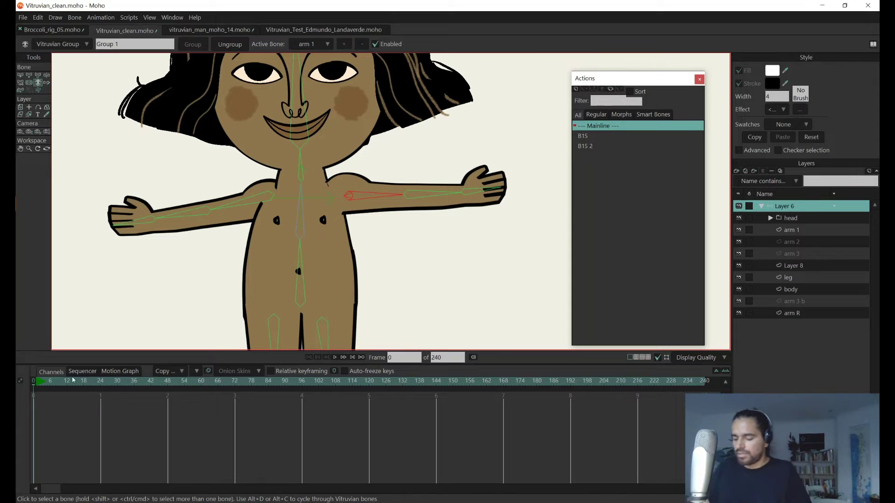
Step: At frame 24, key an arm pose together with the active Vitruvian bone
{"action": "left_click", "coordinate": [46, 383]}
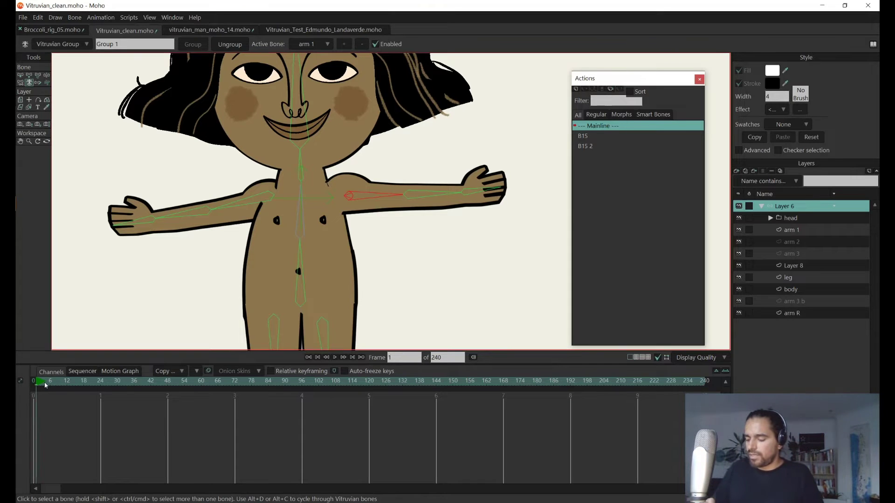
{"action": "left_click", "coordinate": [68, 383]}
{"action": "key", "text": "space"}
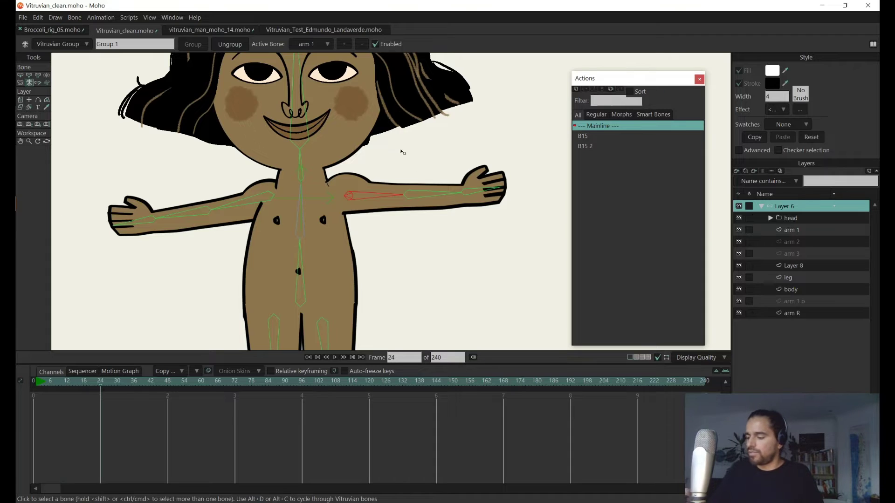
{"action": "left_click", "coordinate": [39, 75]}
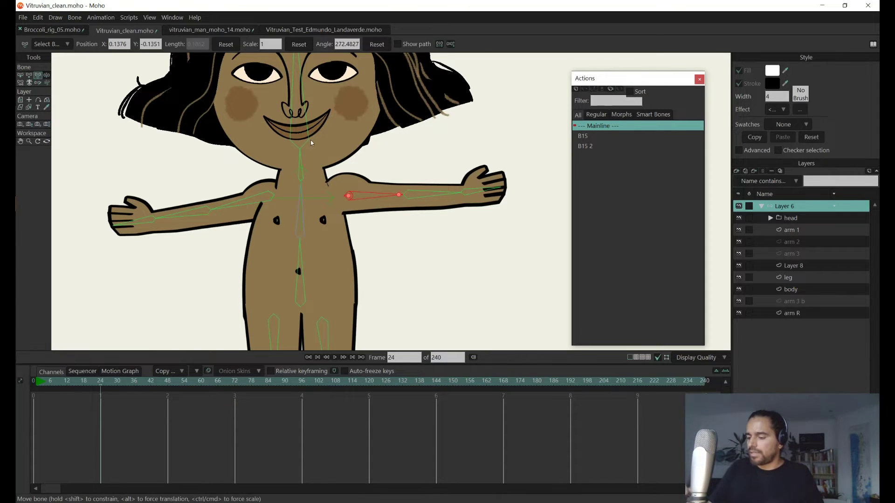
{"action": "left_click_drag", "start_coordinate": [393, 215], "coordinate": [430, 225]}
Step: At frame 55, bend the forearm with Manipulate Bones and key the active Vitruvian bone
{"action": "left_click_drag", "start_coordinate": [69, 381], "coordinate": [187, 382]}
{"action": "key", "text": "z"}
{"action": "left_click_drag", "start_coordinate": [436, 188], "coordinate": [423, 277]}
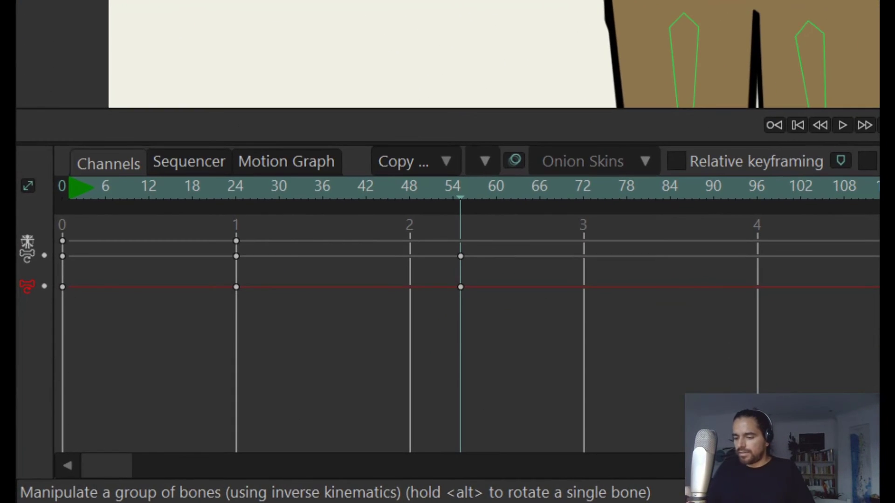
{"action": "key", "text": "b"}
{"action": "left_click", "coordinate": [872, 2]}
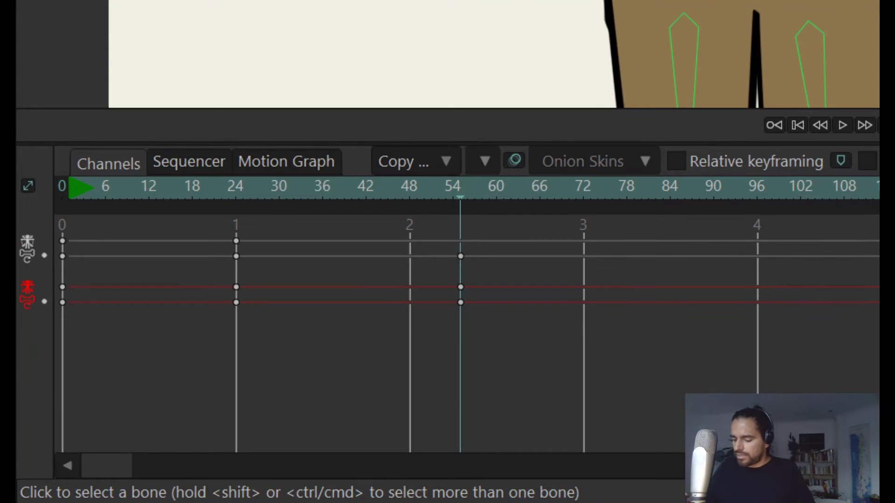
{"action": "double_click", "coordinate": [771, 242]}
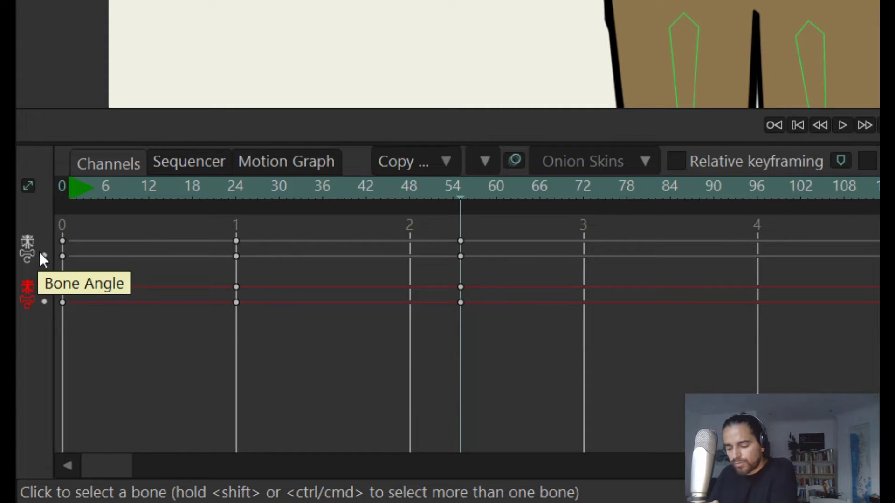
Step: Examine the Vitruvian and Bone Angle channels and play back the animated arm switches
{"action": "left_click_drag", "start_coordinate": [85, 246], "coordinate": [253, 217]}
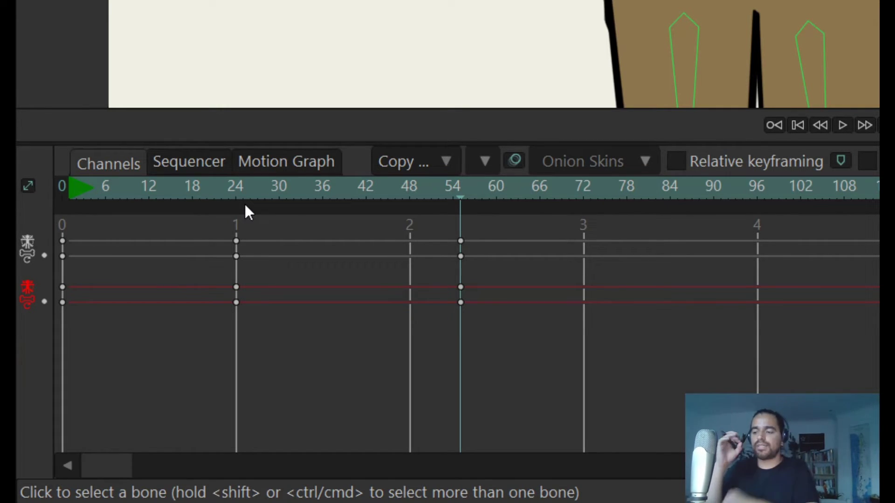
{"action": "left_click", "coordinate": [93, 184]}
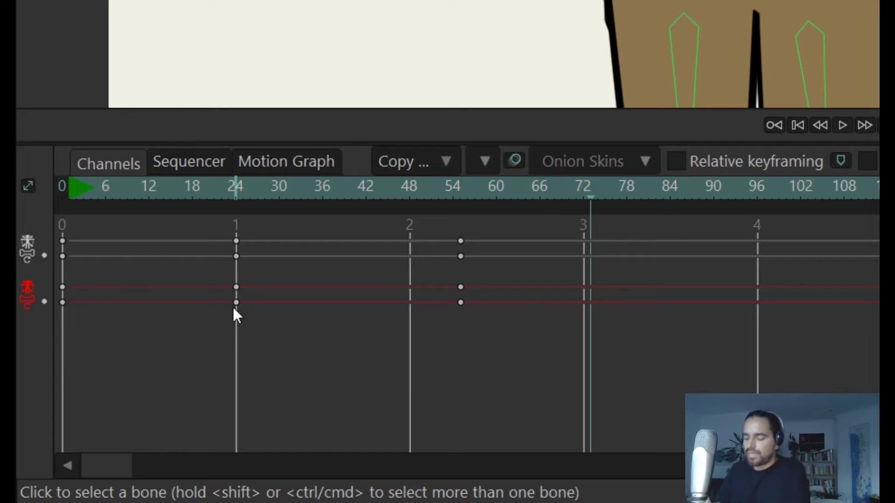
{"action": "left_click", "coordinate": [97, 183]}
{"action": "key", "text": "space"}
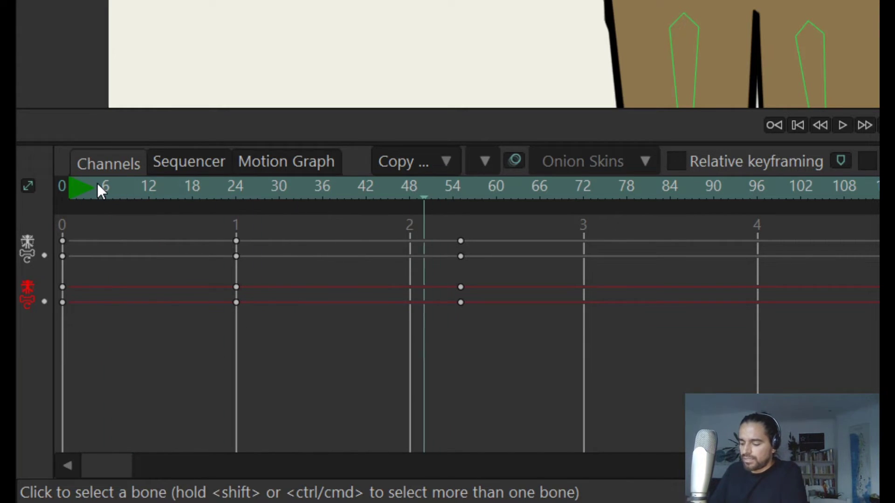
{"action": "key", "text": "space"}
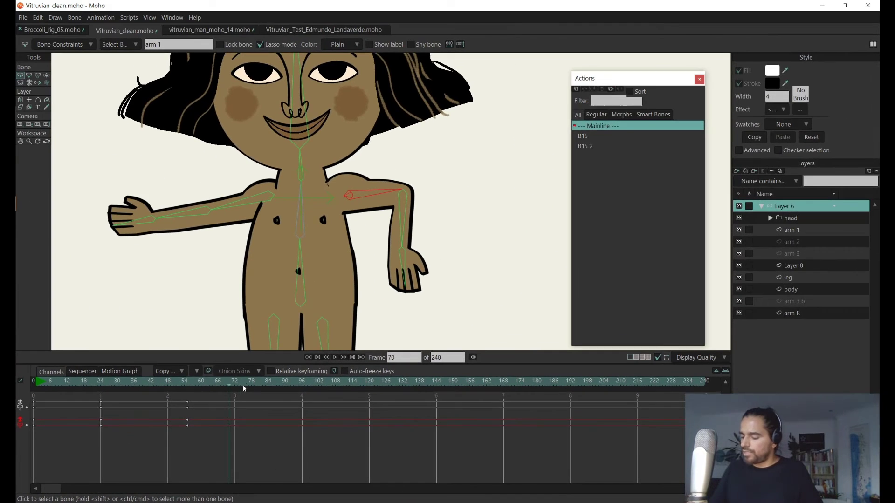
Step: Switch the active Vitruvian bone to B20 at frame 76 and pose arm 3 with Manipulate Bones at frame 89
{"action": "left_click", "coordinate": [244, 382]}
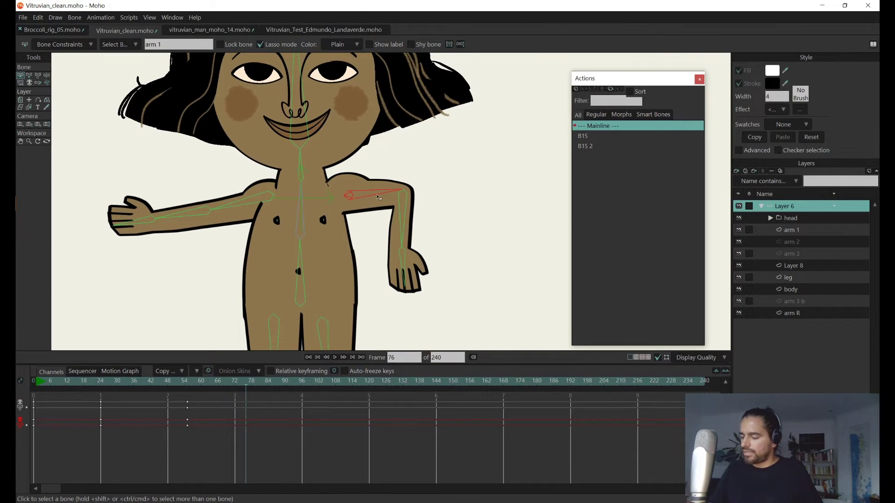
{"action": "left_click_drag", "start_coordinate": [381, 193], "coordinate": [444, 216]}
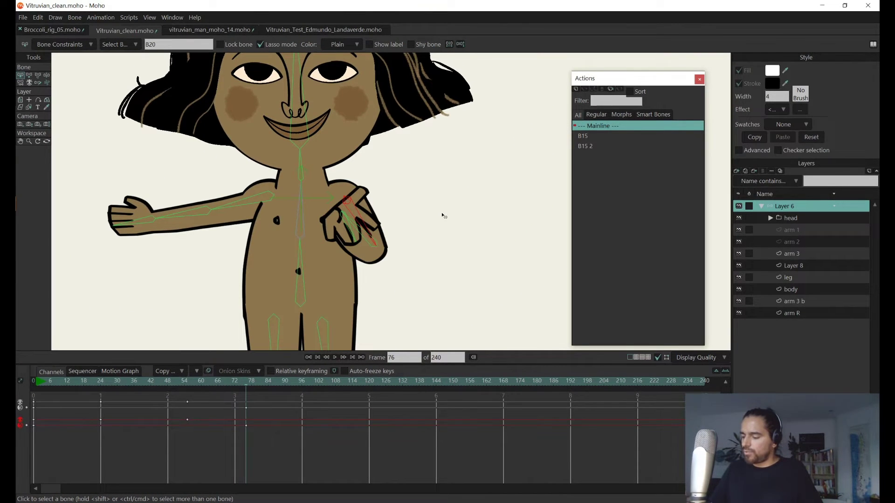
{"action": "left_click_drag", "start_coordinate": [282, 383], "coordinate": [369, 383]}
{"action": "left_click", "coordinate": [274, 383]}
{"action": "key", "text": "z"}
{"action": "left_click_drag", "start_coordinate": [369, 233], "coordinate": [396, 220]}
Step: Switch to arm 2 at frame 120 and bend its forearm further upward with Manipulate Bones at frame 137
{"action": "left_click", "coordinate": [361, 382]}
{"action": "left_click", "coordinate": [369, 383]}
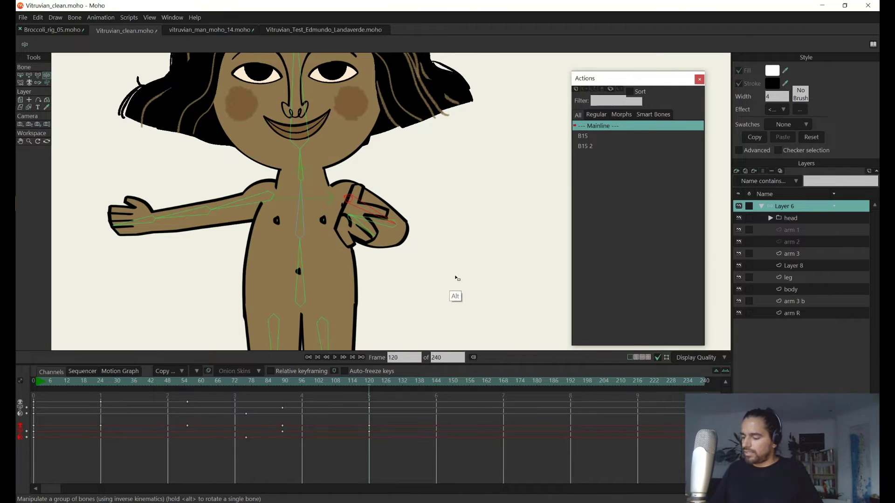
{"action": "left_click_drag", "start_coordinate": [456, 280], "coordinate": [395, 231]}
{"action": "left_click_drag", "start_coordinate": [403, 383], "coordinate": [416, 383]}
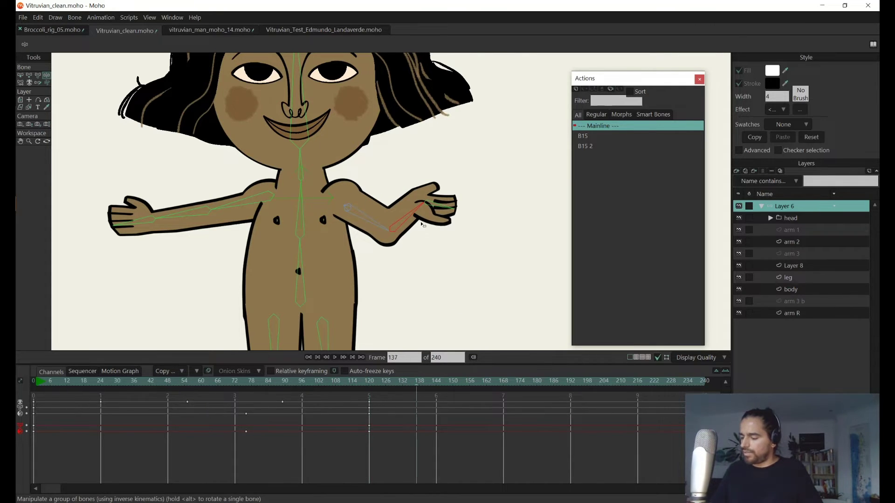
{"action": "left_click_drag", "start_coordinate": [422, 203], "coordinate": [418, 225]}
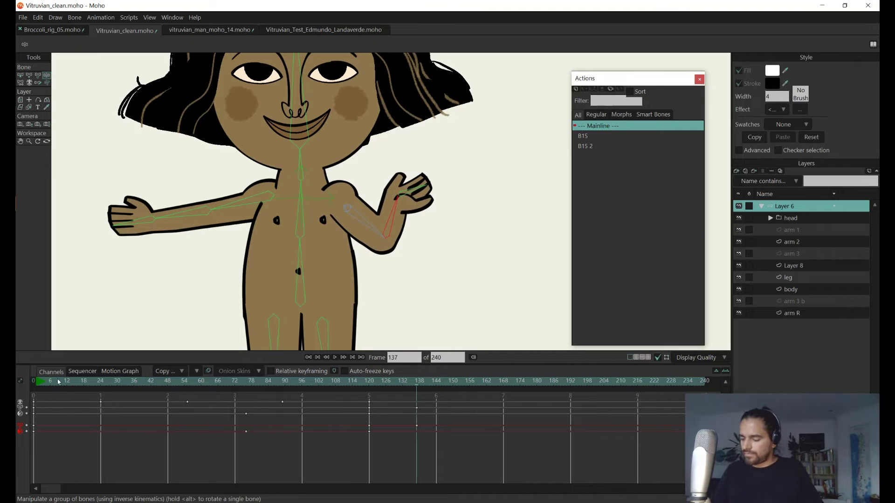
Step: Scrub through the animation and examine the Vitruvian and bone keyframes in the timeline
{"action": "left_click_drag", "start_coordinate": [59, 382], "coordinate": [357, 383]}
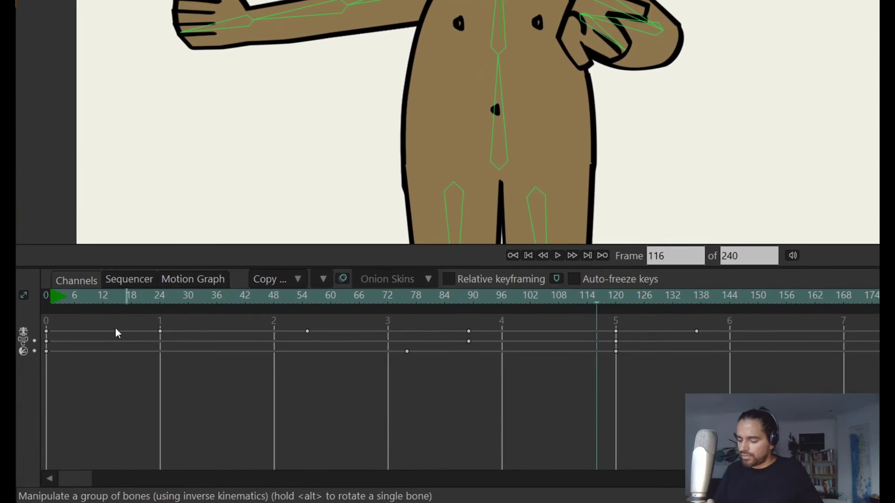
{"action": "left_click_drag", "start_coordinate": [112, 404], "coordinate": [68, 401]}
{"action": "left_click_drag", "start_coordinate": [105, 329], "coordinate": [727, 332]}
{"action": "scroll", "coordinate": [431, 365], "scroll_direction": "up", "scroll_amount": 2}
{"action": "left_click", "coordinate": [431, 365]}
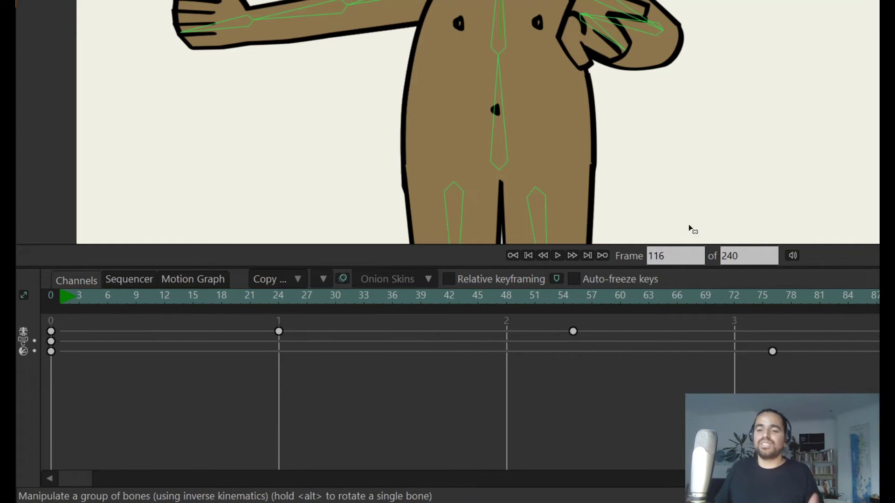
Step: Select all keyframes after frame 0 and rescale their timing to run from frame 24 to about frame 65
{"action": "left_click_drag", "start_coordinate": [143, 300], "coordinate": [250, 301]}
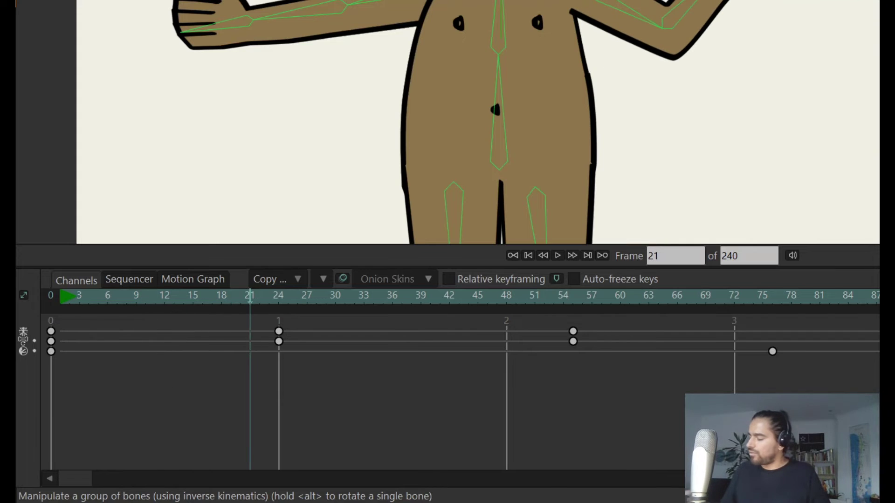
{"action": "scroll", "coordinate": [249, 301], "scroll_direction": "down", "scroll_amount": 2}
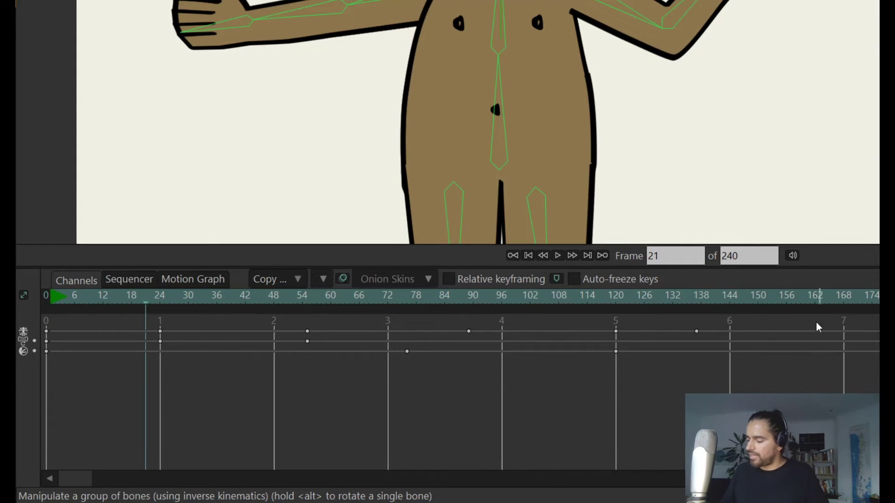
{"action": "left_click_drag", "start_coordinate": [782, 328], "coordinate": [125, 349]}
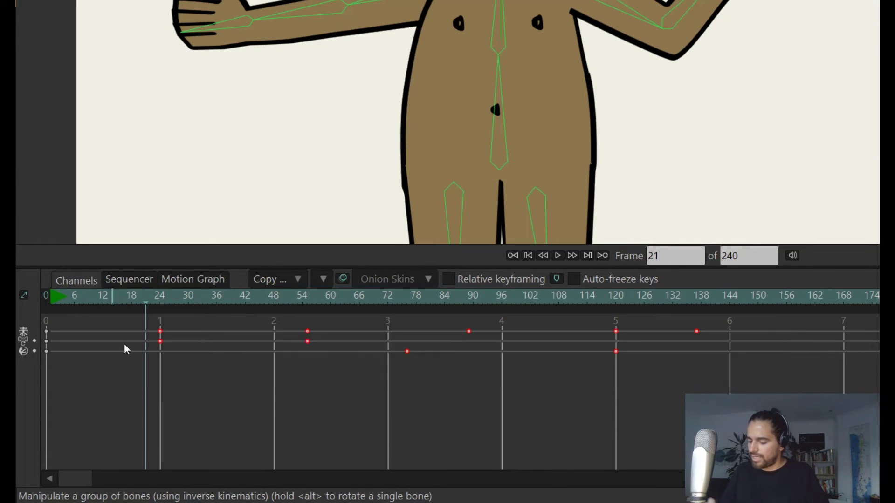
{"action": "left_click_drag", "start_coordinate": [308, 331], "coordinate": [288, 332]}
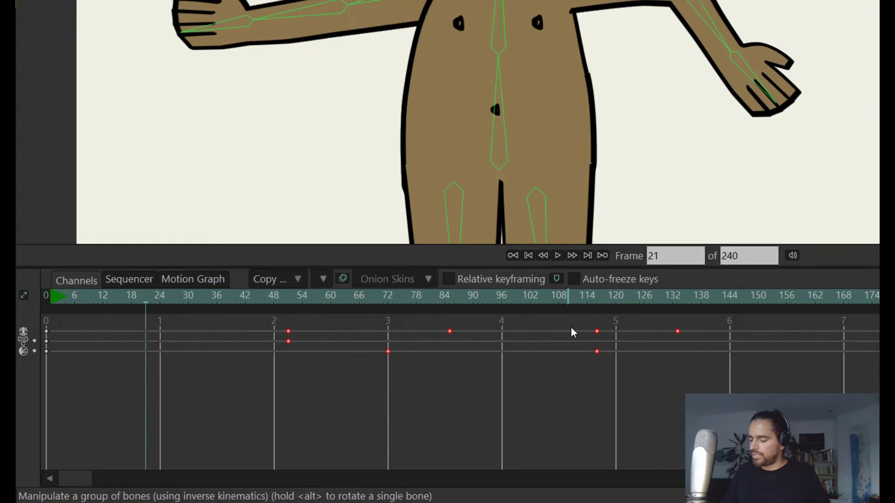
{"action": "key", "text": "ctrl+z"}
{"action": "left_click", "coordinate": [577, 388]}
{"action": "left_click_drag", "start_coordinate": [135, 389], "coordinate": [583, 332]}
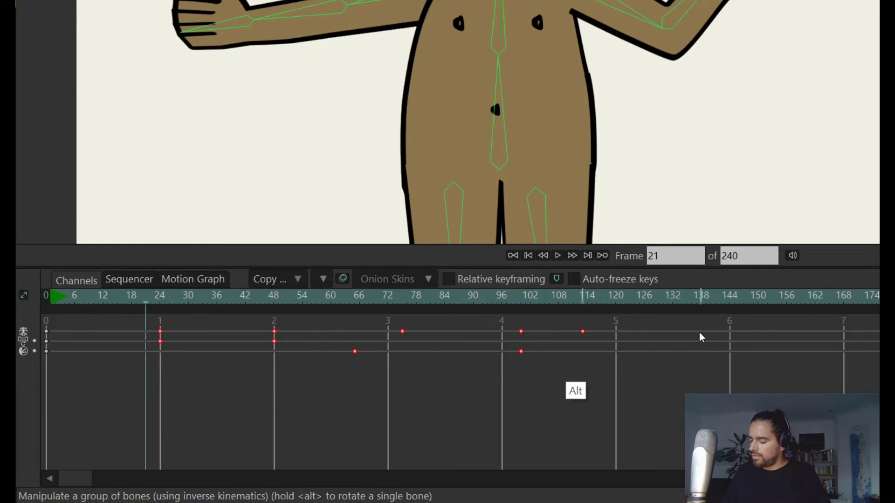
{"action": "mouse_move", "coordinate": [699, 336]}
{"action": "left_mouse_down"}
{"action": "mouse_move", "coordinate": [350, 332]}
{"action": "mouse_move", "coordinate": [374, 366]}
{"action": "left_mouse_up"}
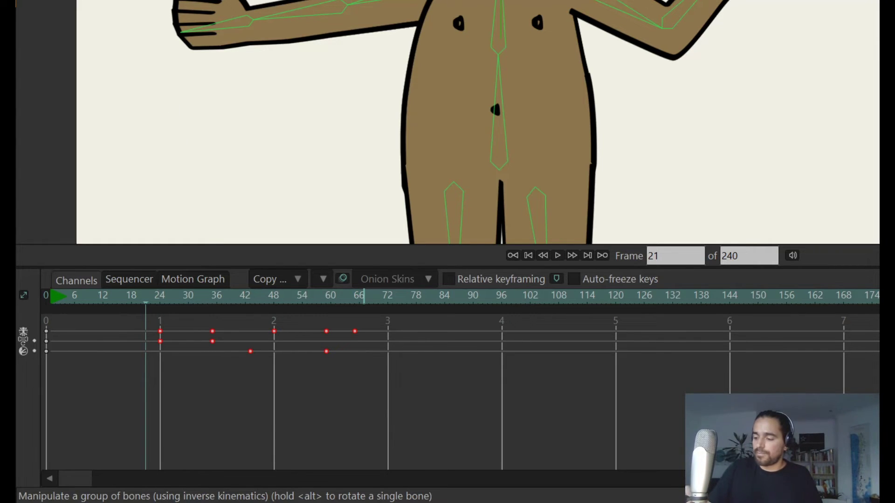
Step: Select the raised arm's upper bone and examine its Vitruvian and angle channels against the overall bone channels
{"action": "key", "text": "b"}
{"action": "left_click", "coordinate": [631, 14]}
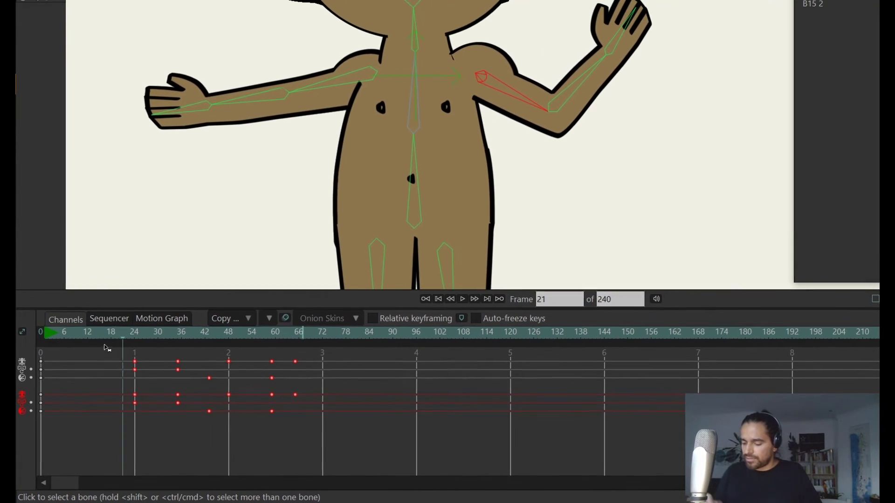
{"action": "left_click", "coordinate": [141, 321]}
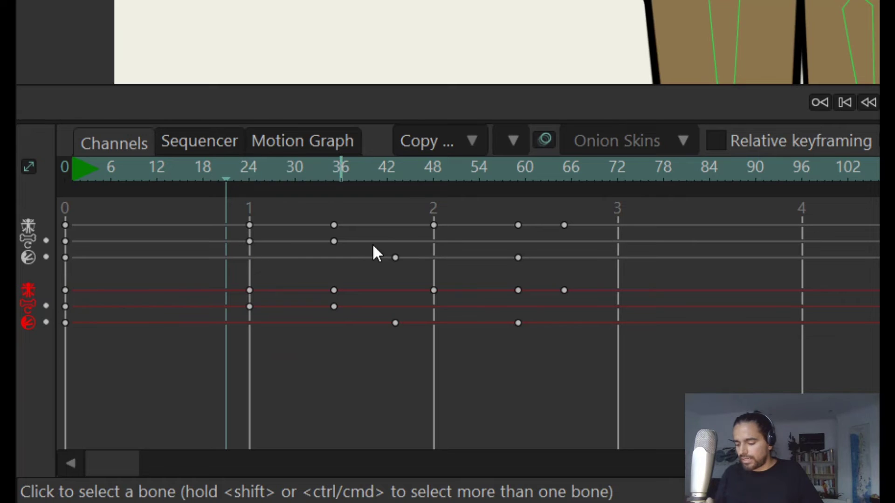
{"action": "left_click_drag", "start_coordinate": [416, 260], "coordinate": [380, 254]}
{"action": "left_click", "coordinate": [421, 256]}
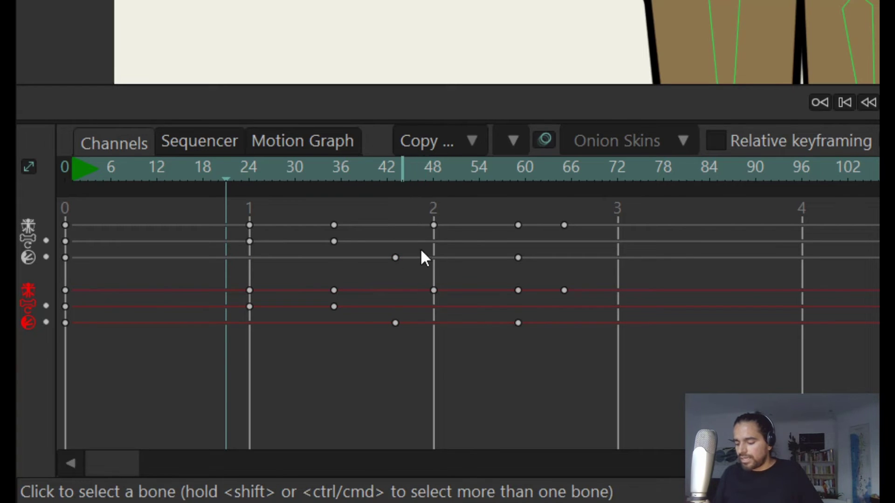
{"action": "left_click", "coordinate": [542, 239]}
{"action": "left_click_drag", "start_coordinate": [541, 237], "coordinate": [491, 212]}
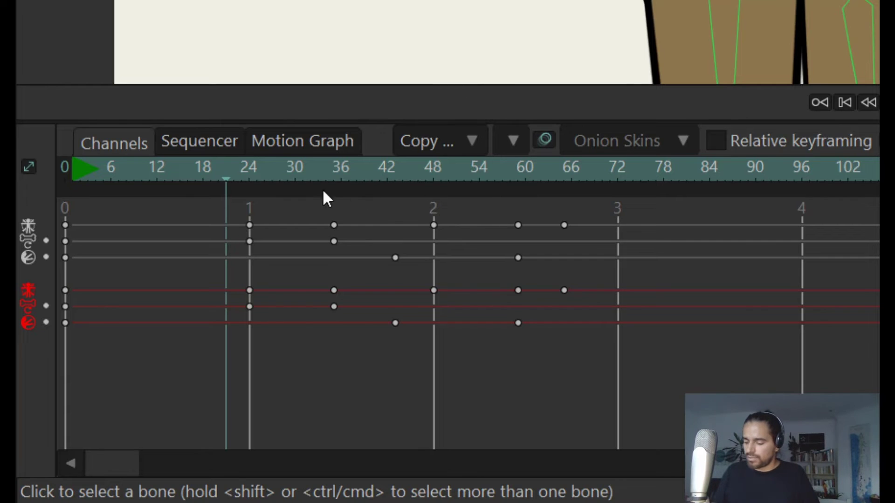
{"action": "mouse_move", "coordinate": [397, 263]}
{"action": "left_mouse_down"}
{"action": "mouse_move", "coordinate": [405, 265]}
{"action": "mouse_move", "coordinate": [391, 260]}
{"action": "left_mouse_up"}
{"action": "left_click", "coordinate": [365, 170]}
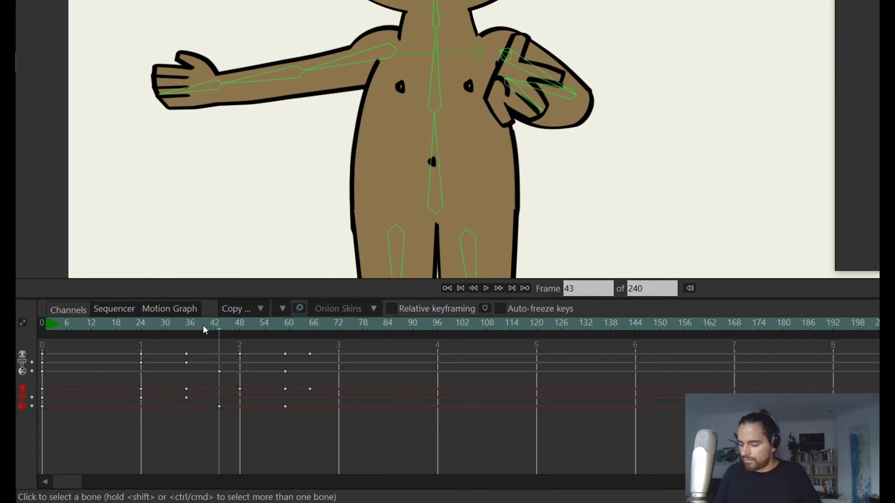
Step: Select arm 3's upper bone and try moving the frame 43 Vitruvian keyframe to about frame 49 and back
{"action": "left_click", "coordinate": [219, 372]}
{"action": "left_click", "coordinate": [533, 79]}
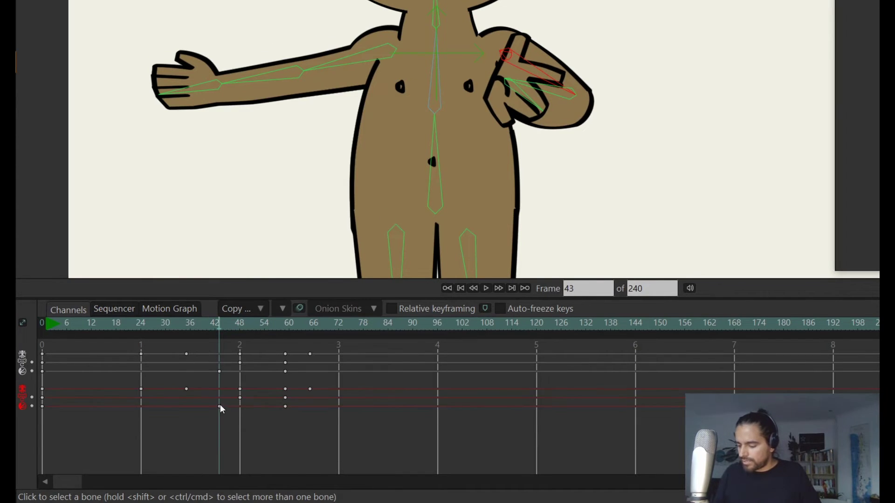
{"action": "left_click", "coordinate": [220, 371]}
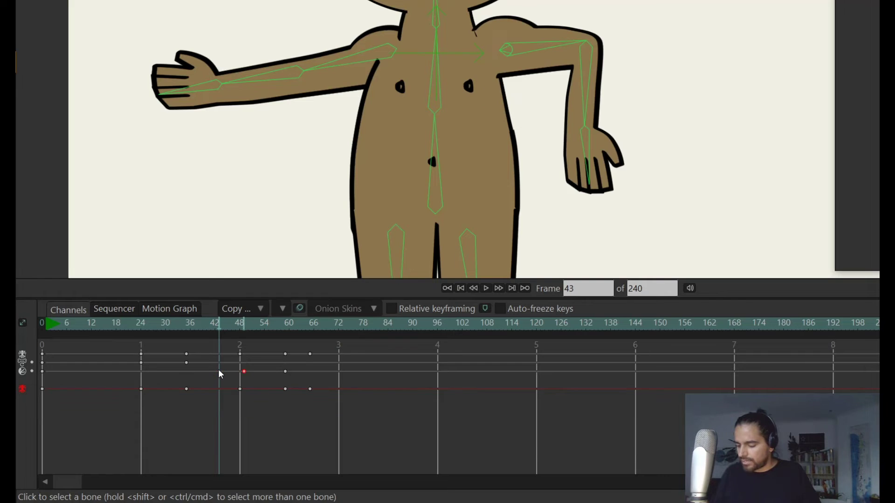
{"action": "mouse_move", "coordinate": [220, 372]}
{"action": "left_mouse_down"}
{"action": "mouse_move", "coordinate": [198, 372]}
{"action": "mouse_move", "coordinate": [243, 372]}
{"action": "mouse_move", "coordinate": [219, 371]}
{"action": "left_mouse_up"}
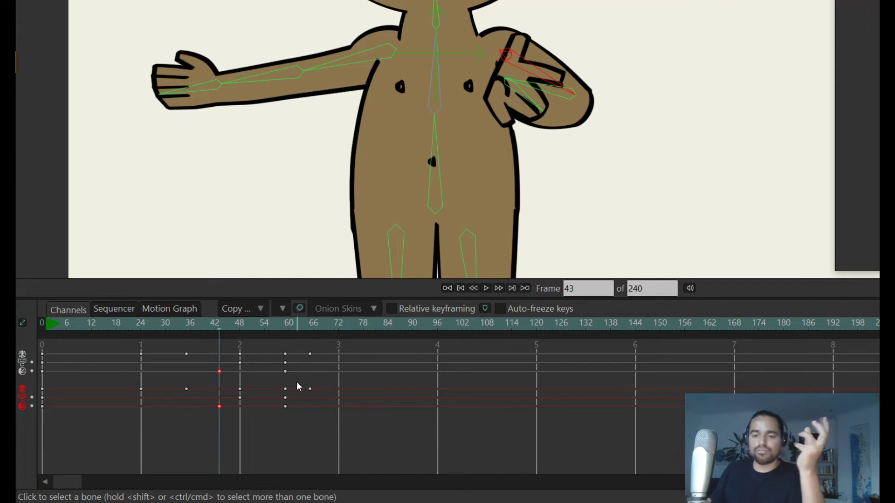
Step: Scrub through the arm switches and examine the Vitruvian and angle channels of bone B20
{"action": "left_click", "coordinate": [141, 325]}
{"action": "left_click", "coordinate": [66, 382]}
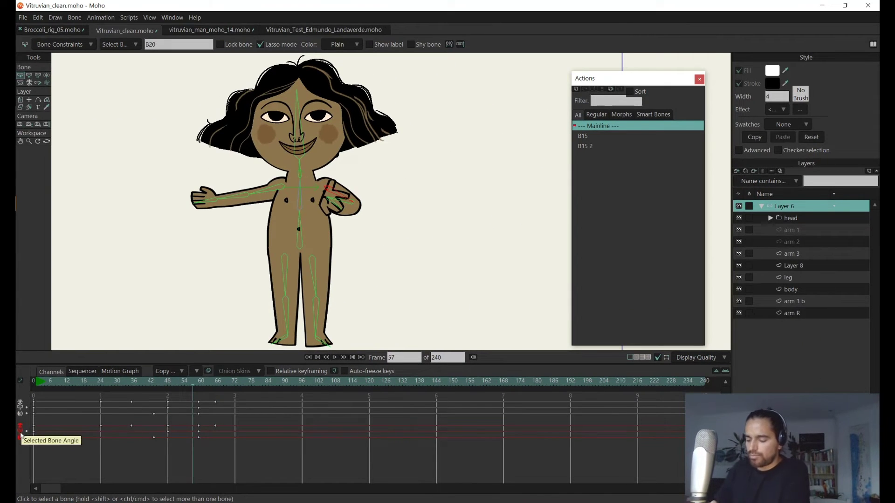
{"action": "left_click_drag", "start_coordinate": [231, 421], "coordinate": [65, 457]}
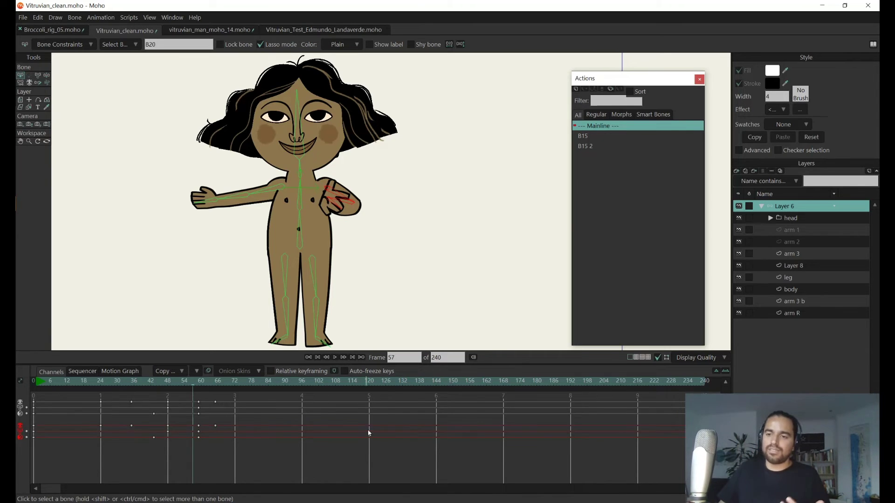
Step: Switch to vitruvian_man_moho_14.moho and shift the crossed leg bone's keyframes after the opening frames later in the timeline
{"action": "left_click", "coordinate": [203, 31]}
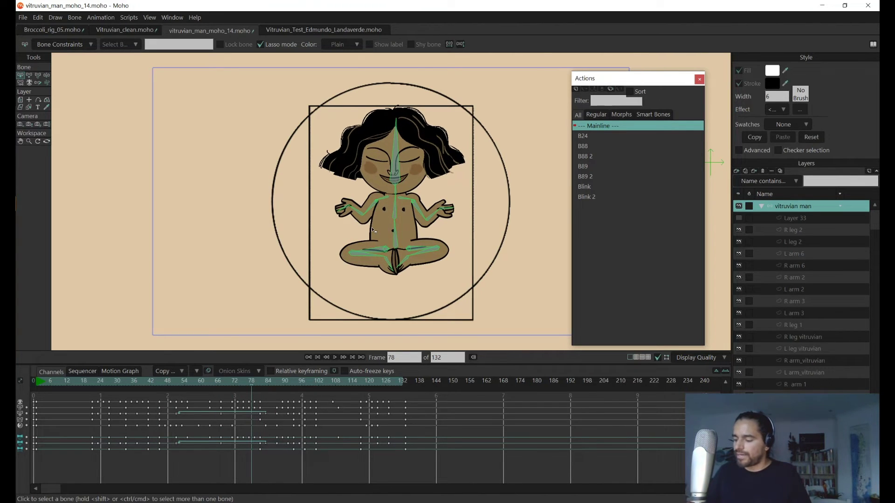
{"action": "left_click_drag", "start_coordinate": [380, 251], "coordinate": [363, 243]}
{"action": "left_click", "coordinate": [363, 243]}
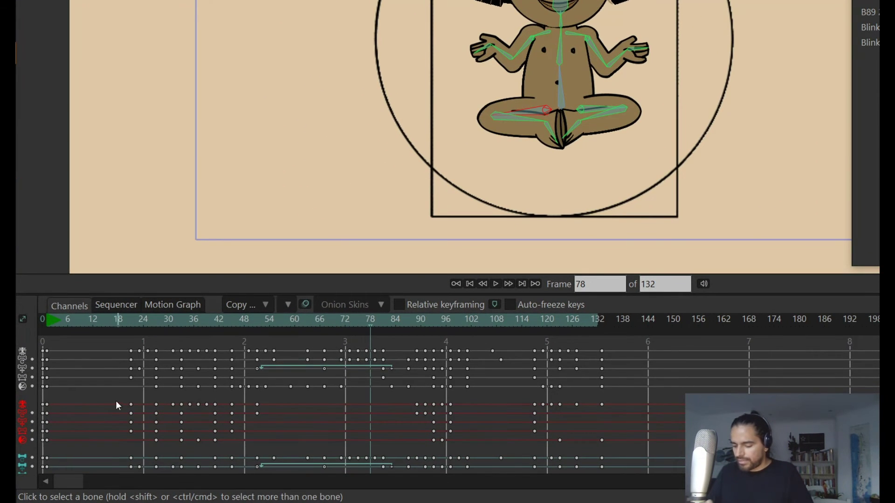
{"action": "left_click_drag", "start_coordinate": [116, 402], "coordinate": [647, 418]}
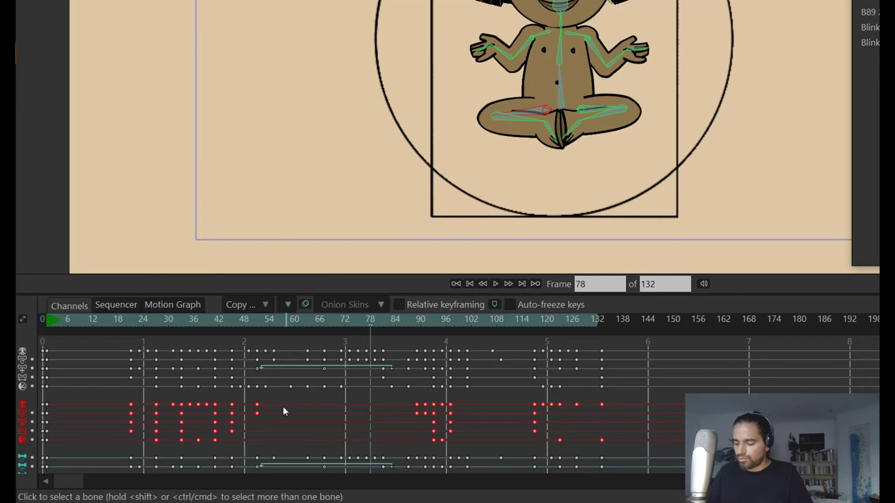
{"action": "key", "text": "Delete"}
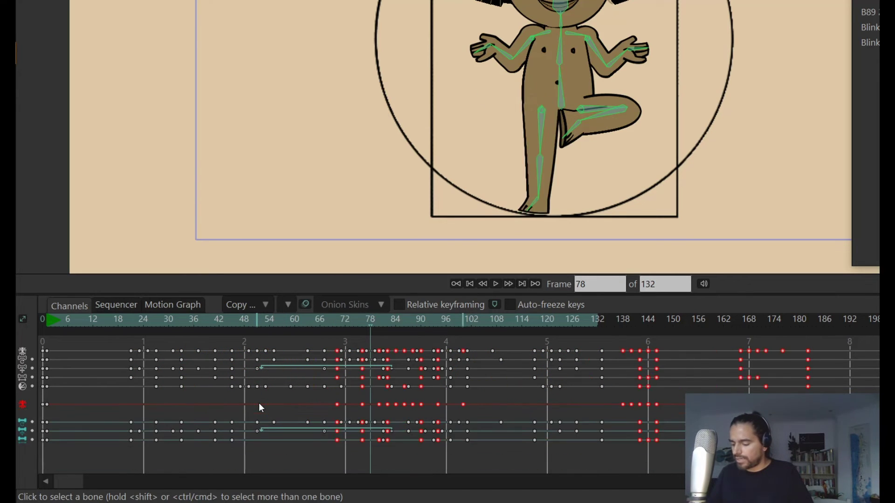
{"action": "key", "text": "ctrl+Right"}
{"action": "key", "text": "ctrl+Right"}
{"action": "key", "text": "ctrl+Right"}
{"action": "key", "text": "ctrl+Right"}
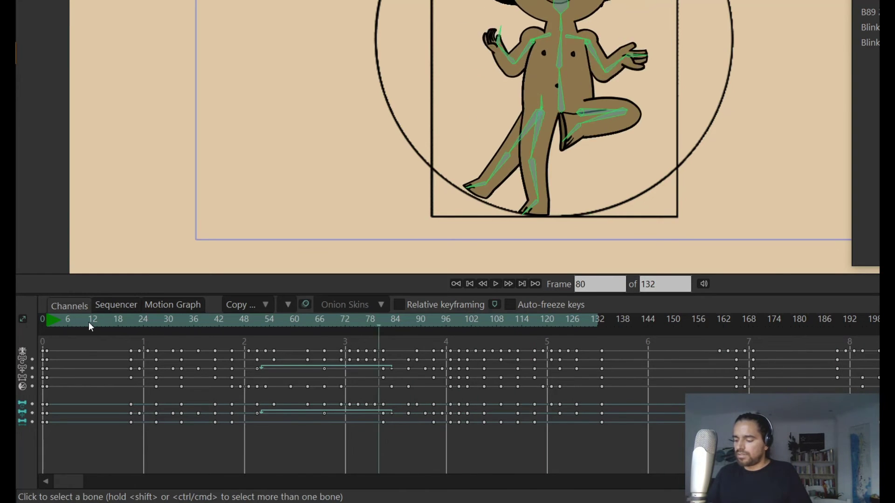
Step: Select leg bone B116 and inspect the character's legs around frame 28
{"action": "left_click", "coordinate": [542, 119]}
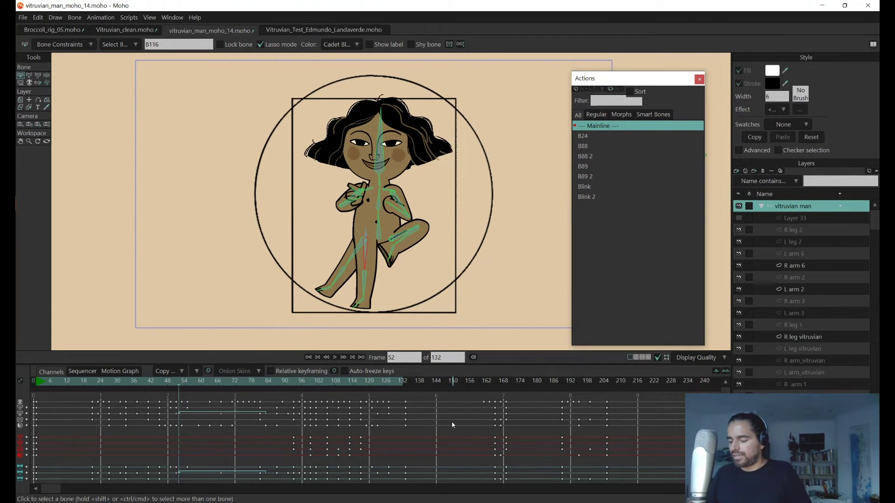
{"action": "left_click", "coordinate": [105, 383]}
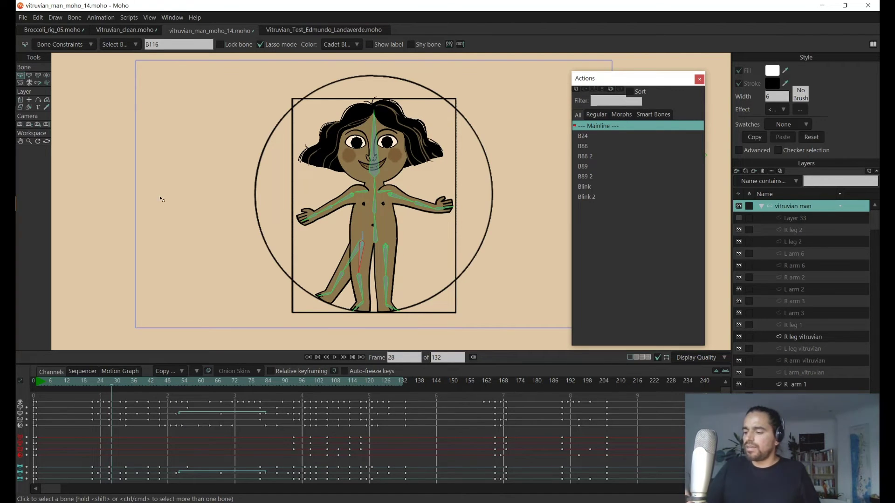
Step: Switch to the Vitruvian_Test document, close the Actions window, and play back and scrub the arm animation
{"action": "left_click", "coordinate": [314, 30]}
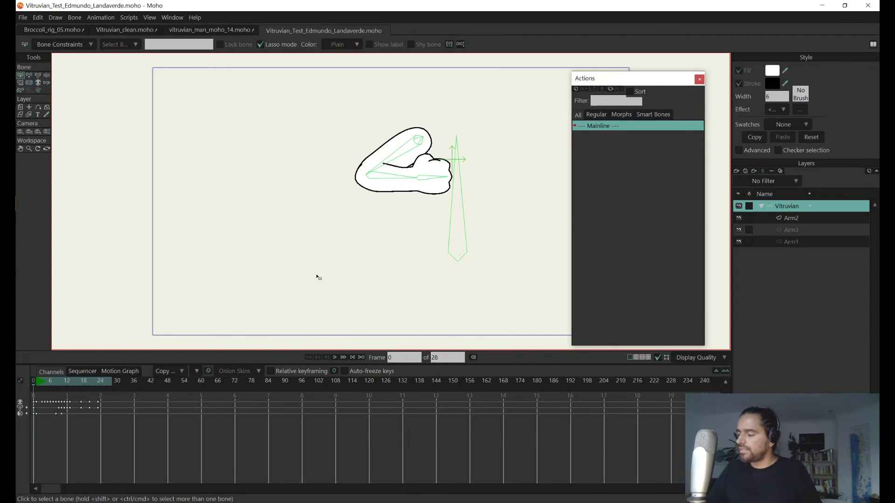
{"action": "left_click", "coordinate": [700, 80]}
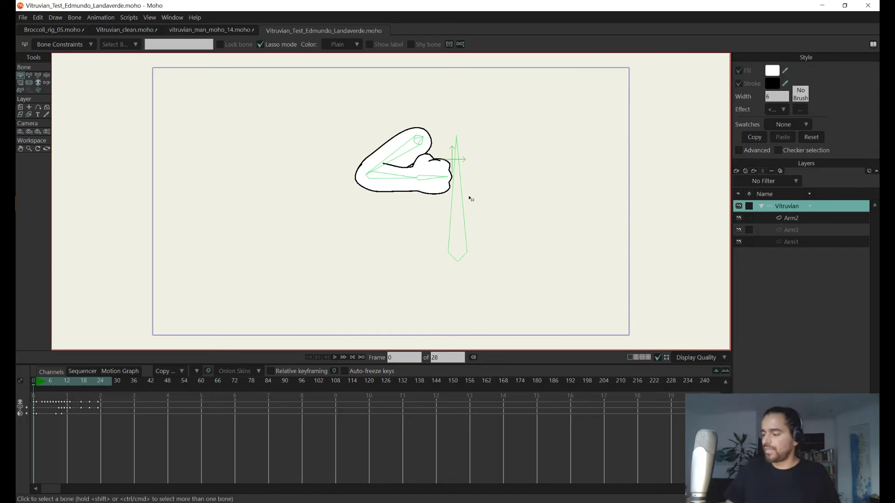
{"action": "left_click", "coordinate": [37, 382]}
{"action": "key", "text": "space"}
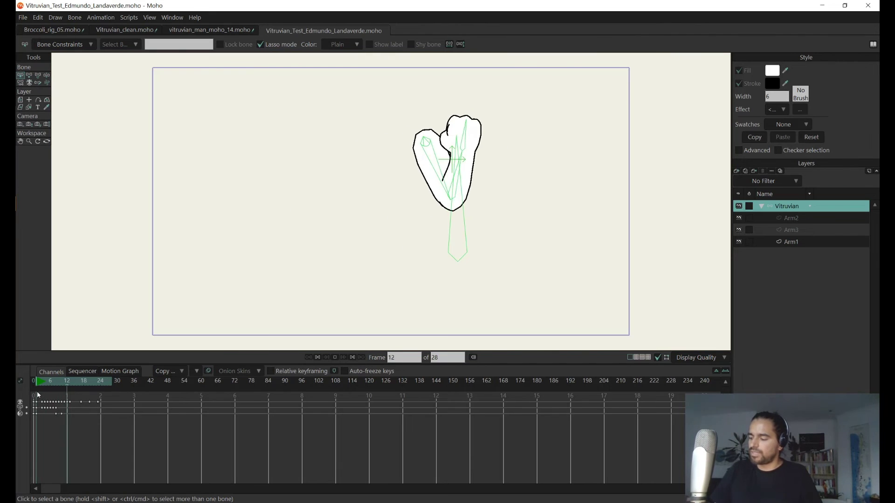
{"action": "key", "text": "space"}
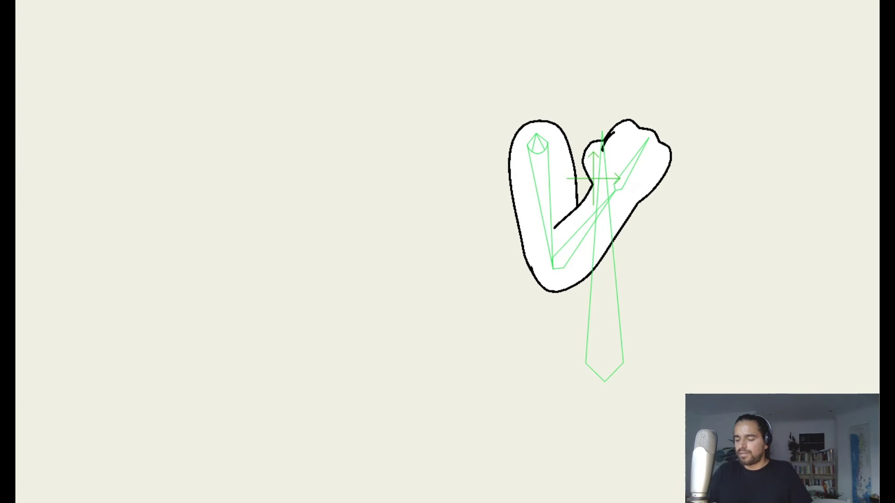
{"action": "key", "text": "alt"}
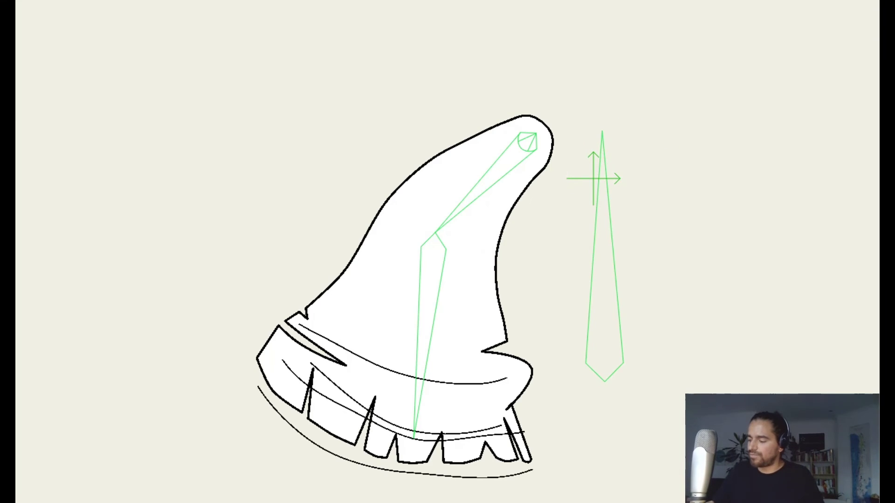
{"action": "key", "text": "alt"}
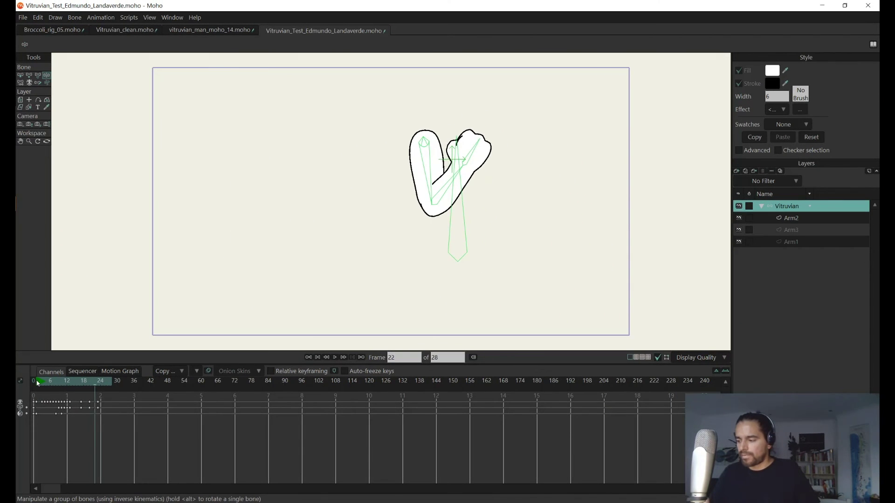
{"action": "left_click", "coordinate": [38, 384]}
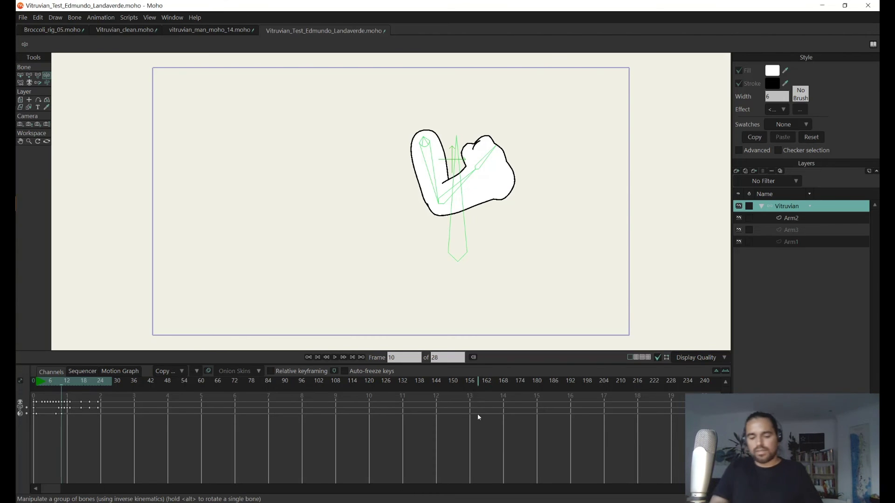
Step: Open Cuervo_03.moho, then play back and scrub the crow character's animation cycle
{"action": "key", "text": "Return"}
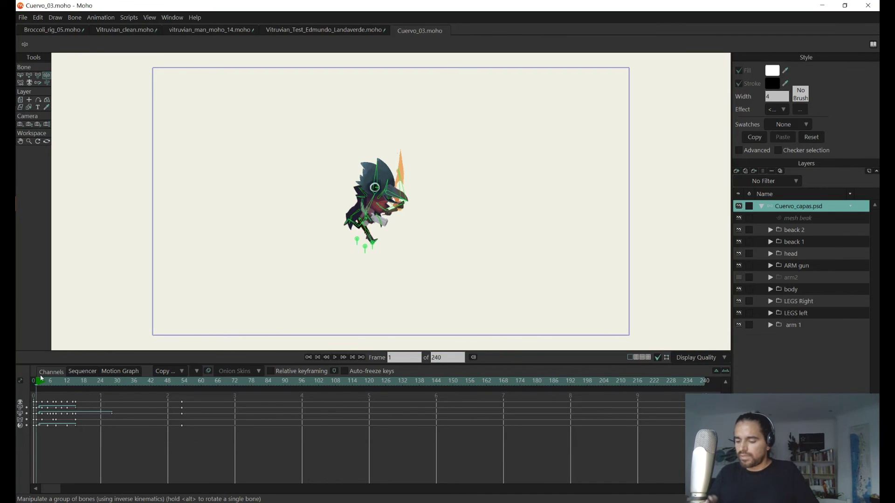
{"action": "scroll", "coordinate": [434, 229], "scroll_direction": "up", "scroll_amount": 4}
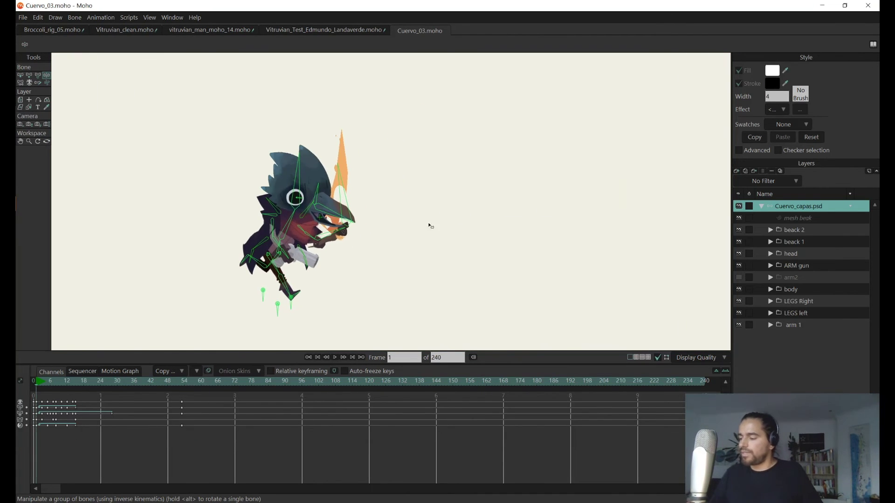
{"action": "left_click_drag", "start_coordinate": [341, 245], "coordinate": [325, 244]}
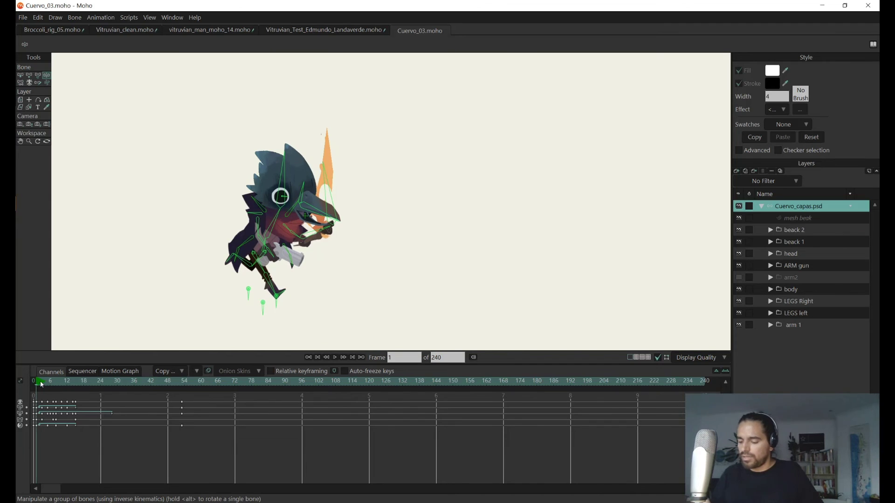
{"action": "key", "text": "space"}
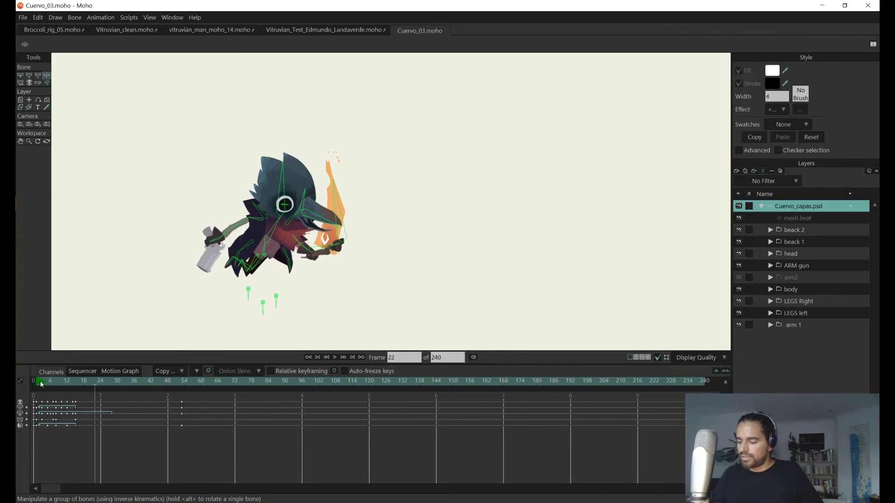
{"action": "key", "text": "space"}
{"action": "left_click", "coordinate": [202, 391]}
{"action": "left_click", "coordinate": [52, 385]}
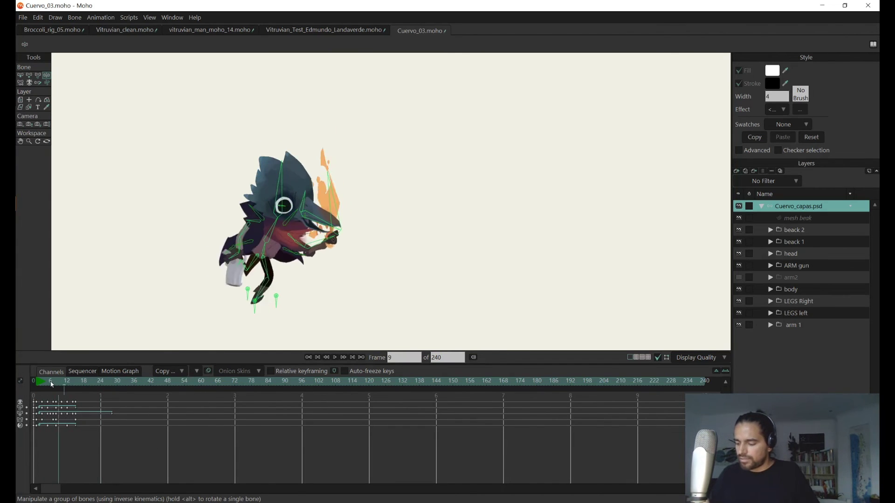
Step: Stop the crow's animation at frame 15 and switch its legs between their alternative Vitruvian bones
{"action": "key", "text": "space"}
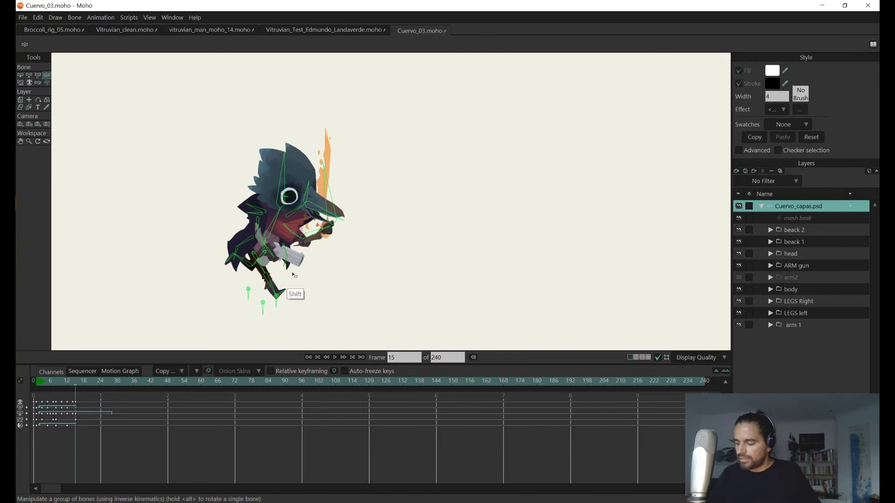
{"action": "scroll", "coordinate": [294, 276], "scroll_direction": "up", "scroll_amount": 3}
{"action": "key", "text": "z"}
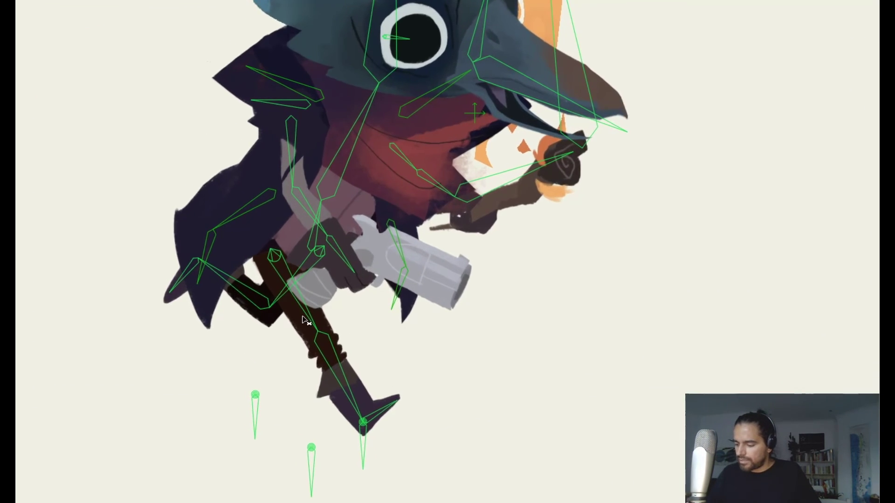
{"action": "key", "text": "alt"}
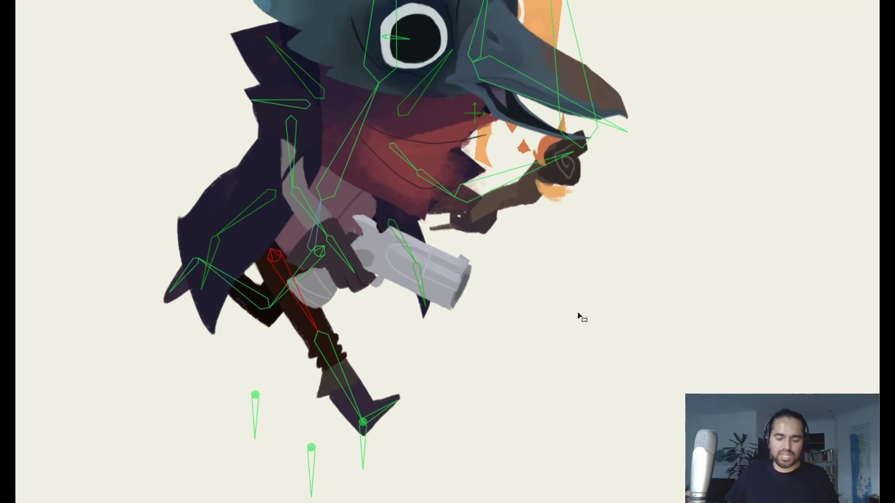
{"action": "key", "text": "alt"}
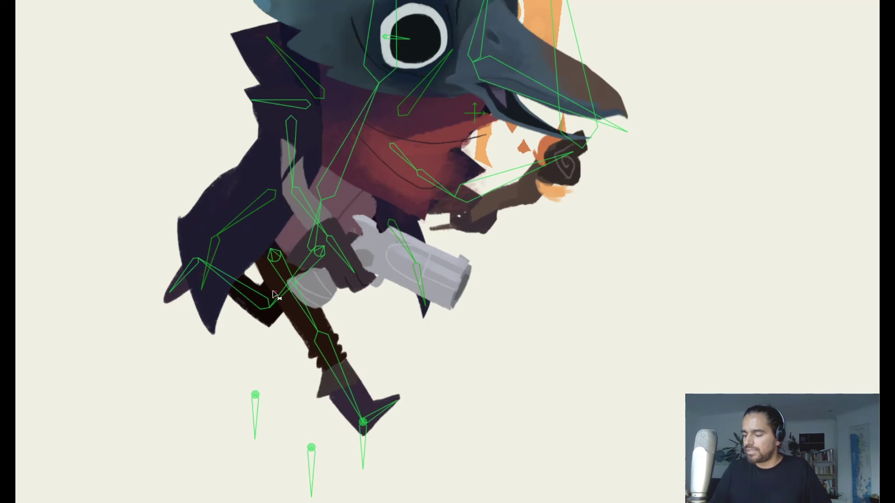
{"action": "key", "text": "alt"}
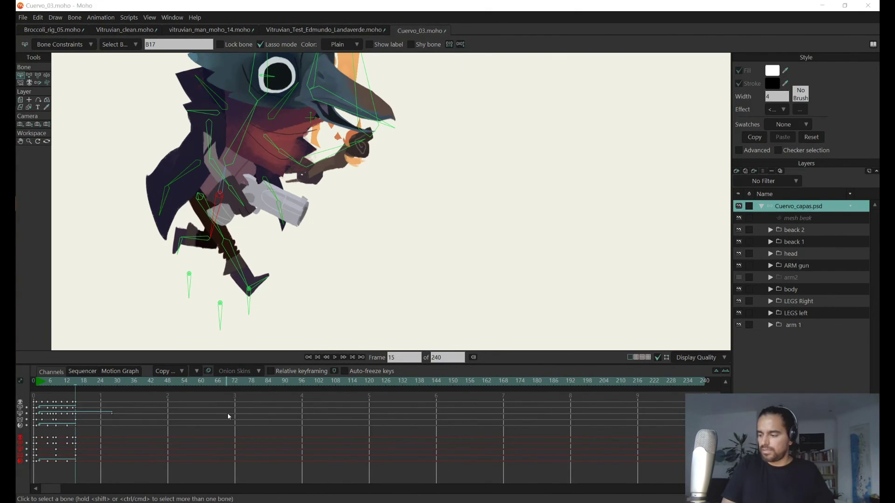
Step: Open night_boy_05.moho, play back the boy's animation from the start, and examine the character up close
{"action": "key", "text": "ctrl+o"}
{"action": "key", "text": "Return"}
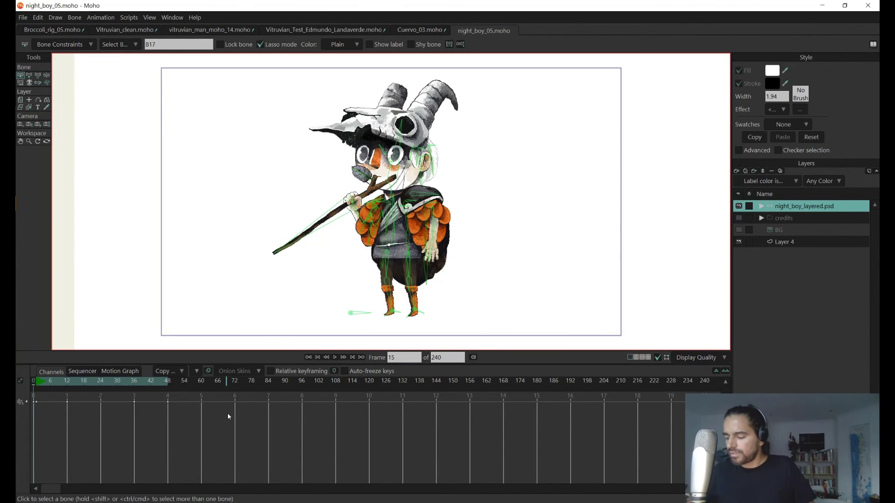
{"action": "left_click", "coordinate": [43, 389]}
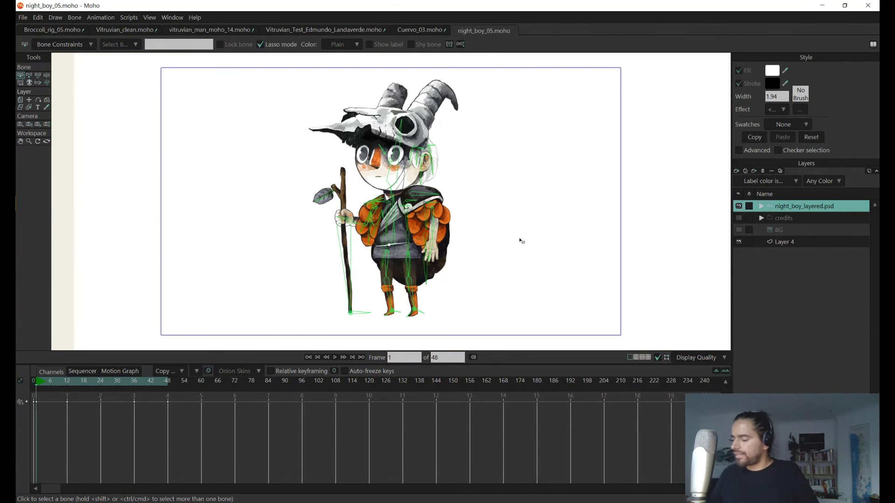
{"action": "key", "text": "space"}
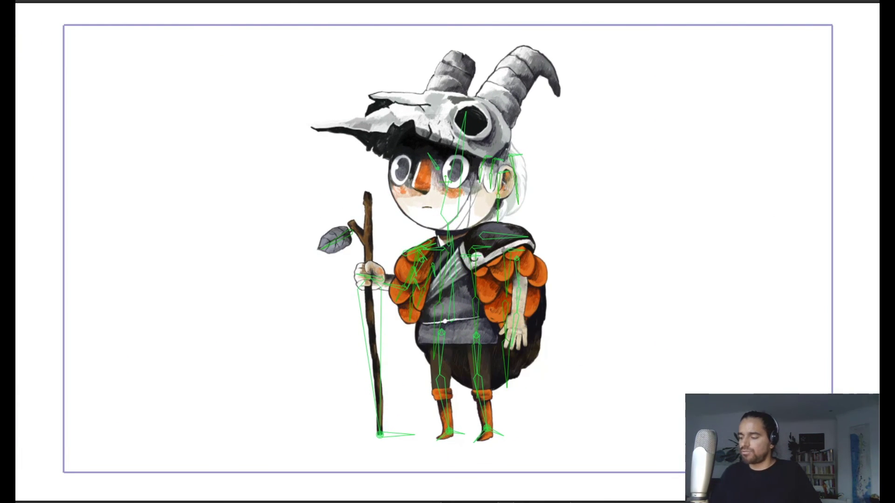
{"action": "scroll", "coordinate": [575, 244], "scroll_direction": "right", "scroll_amount": 2}
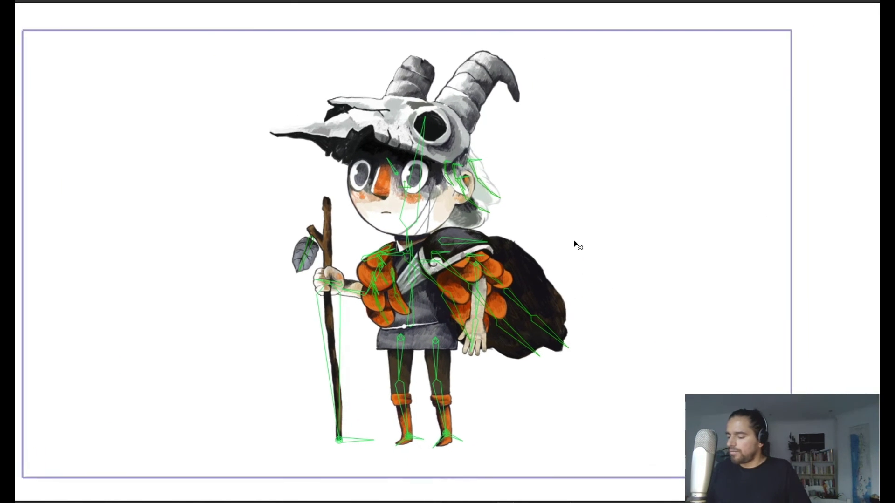
{"action": "scroll", "coordinate": [575, 244], "scroll_direction": "up", "scroll_amount": 3}
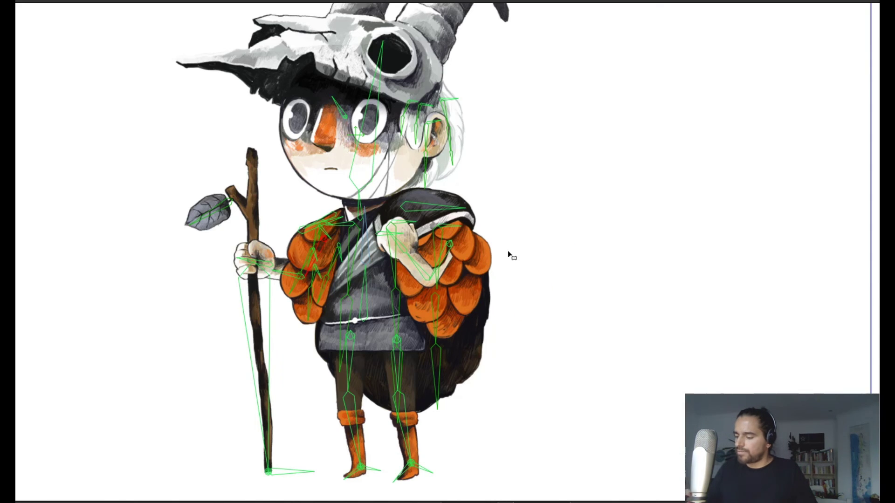
Step: Switch the boy's arms and legs to their alternative Vitruvian bones and return the timeline to frame 1
{"action": "key", "text": "alt"}
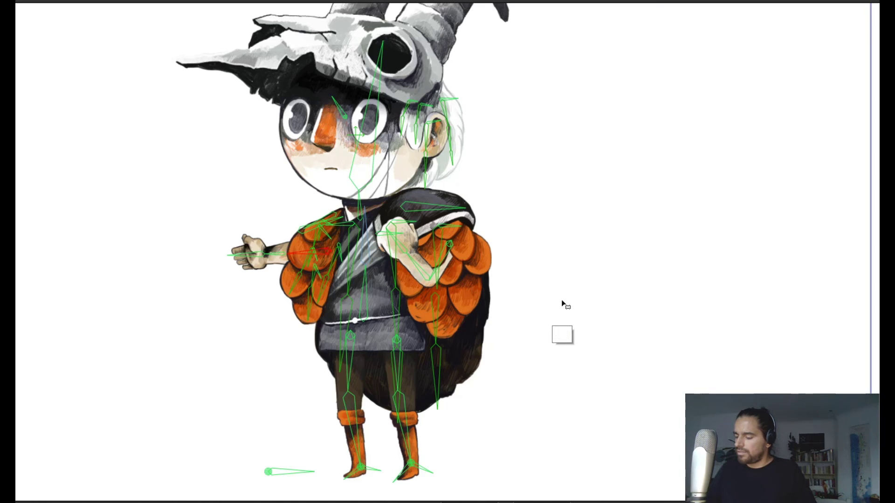
{"action": "left_click_drag", "start_coordinate": [401, 343], "coordinate": [526, 334]}
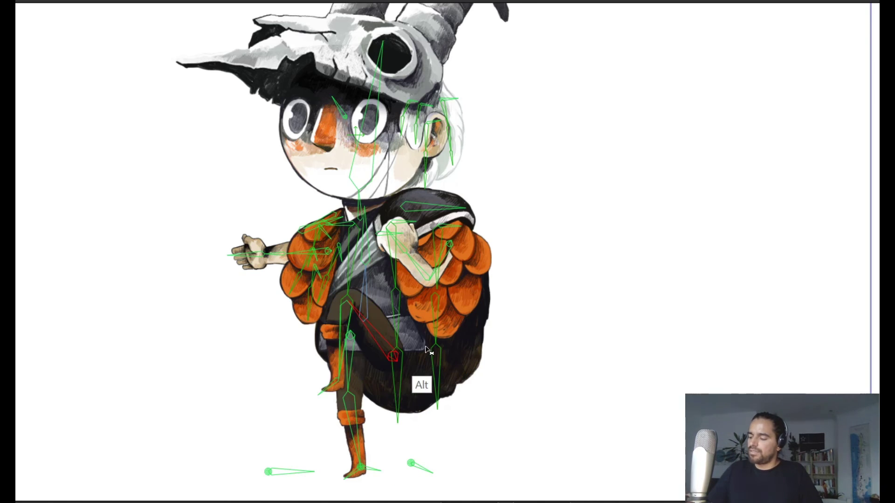
{"action": "key", "text": "alt"}
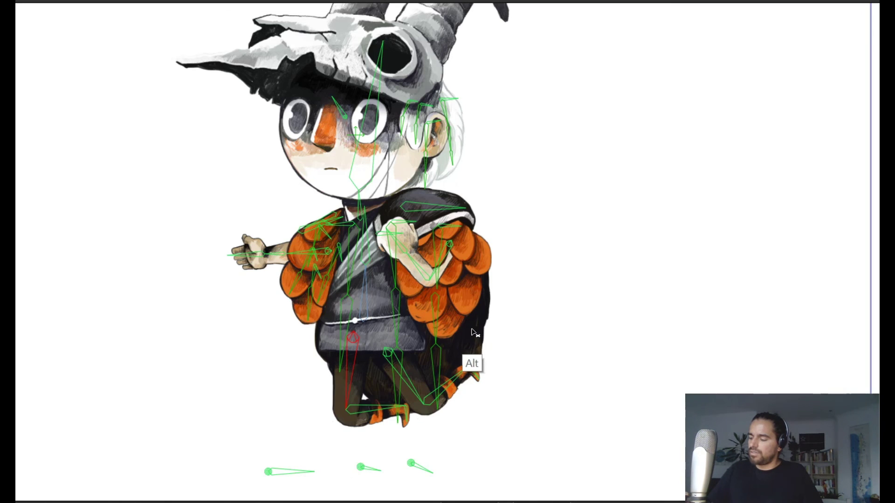
{"action": "key", "text": "alt"}
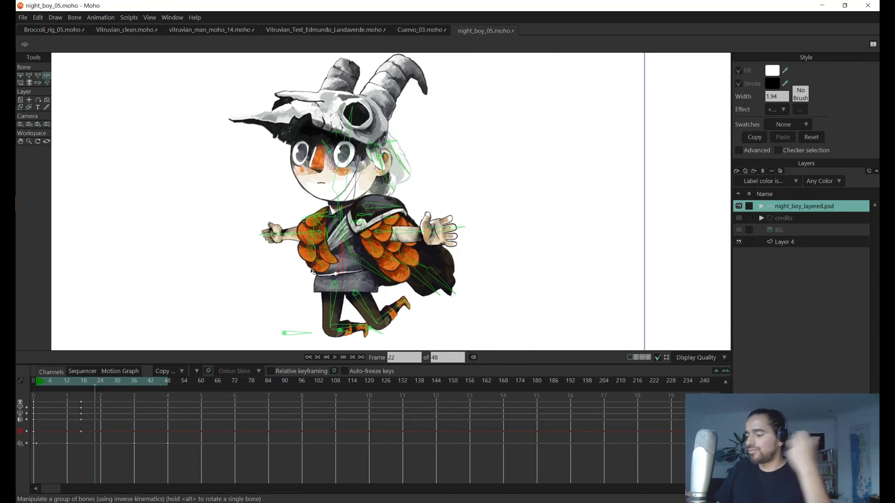
{"action": "key", "text": "shift+ctrl+Left"}
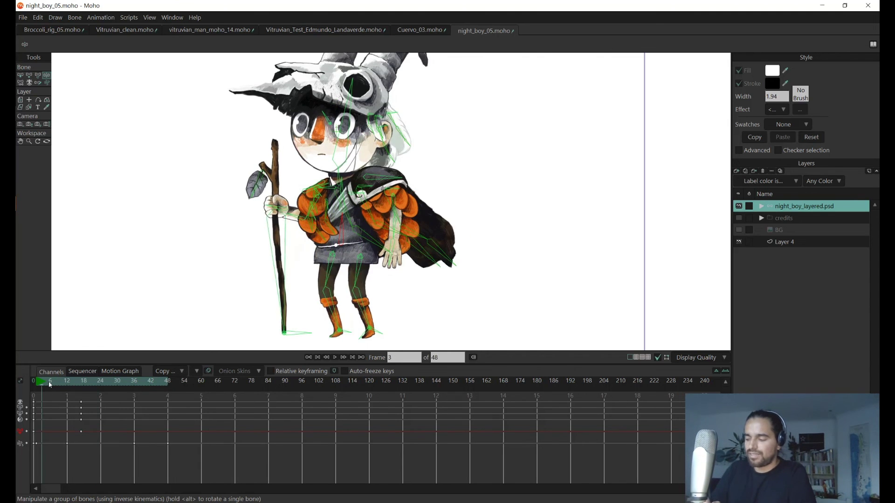
{"action": "scroll", "coordinate": [476, 256], "scroll_direction": "down", "scroll_amount": 2}
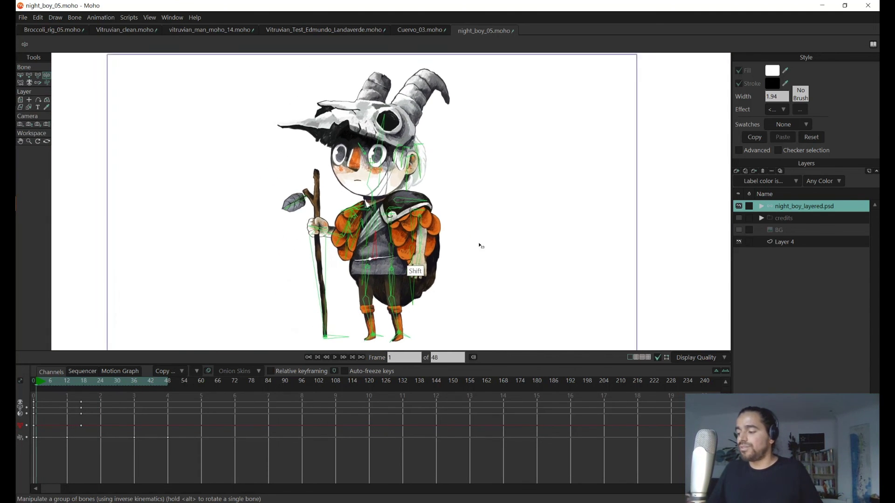